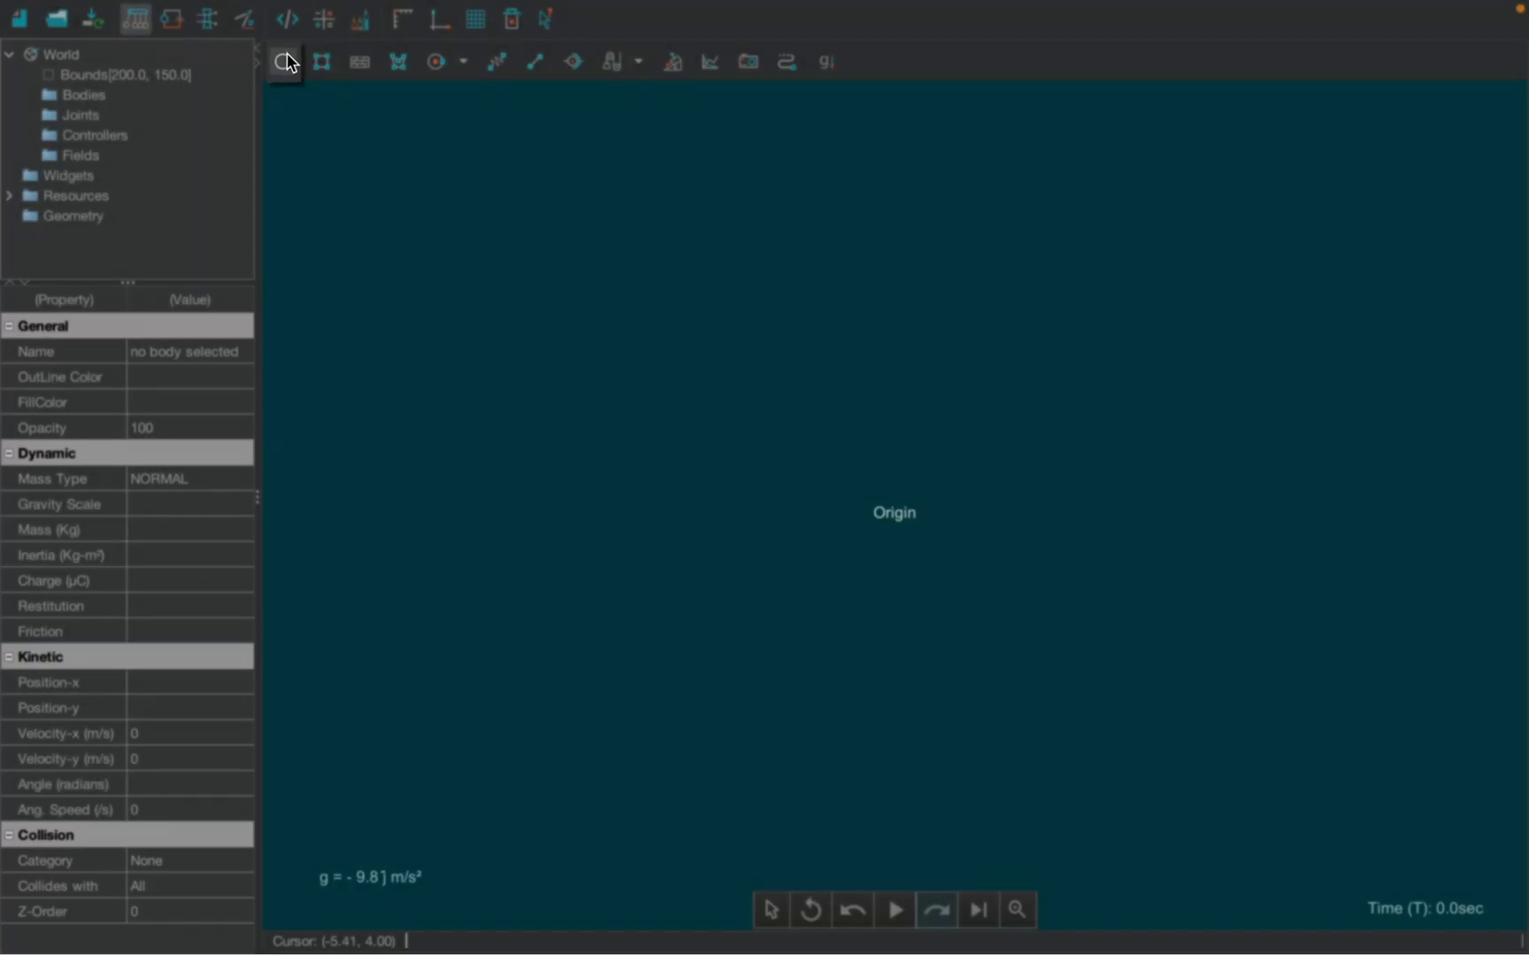
# - Draw a small disc left of the origin and a larger disc right of it
pyautogui.click(287, 61)
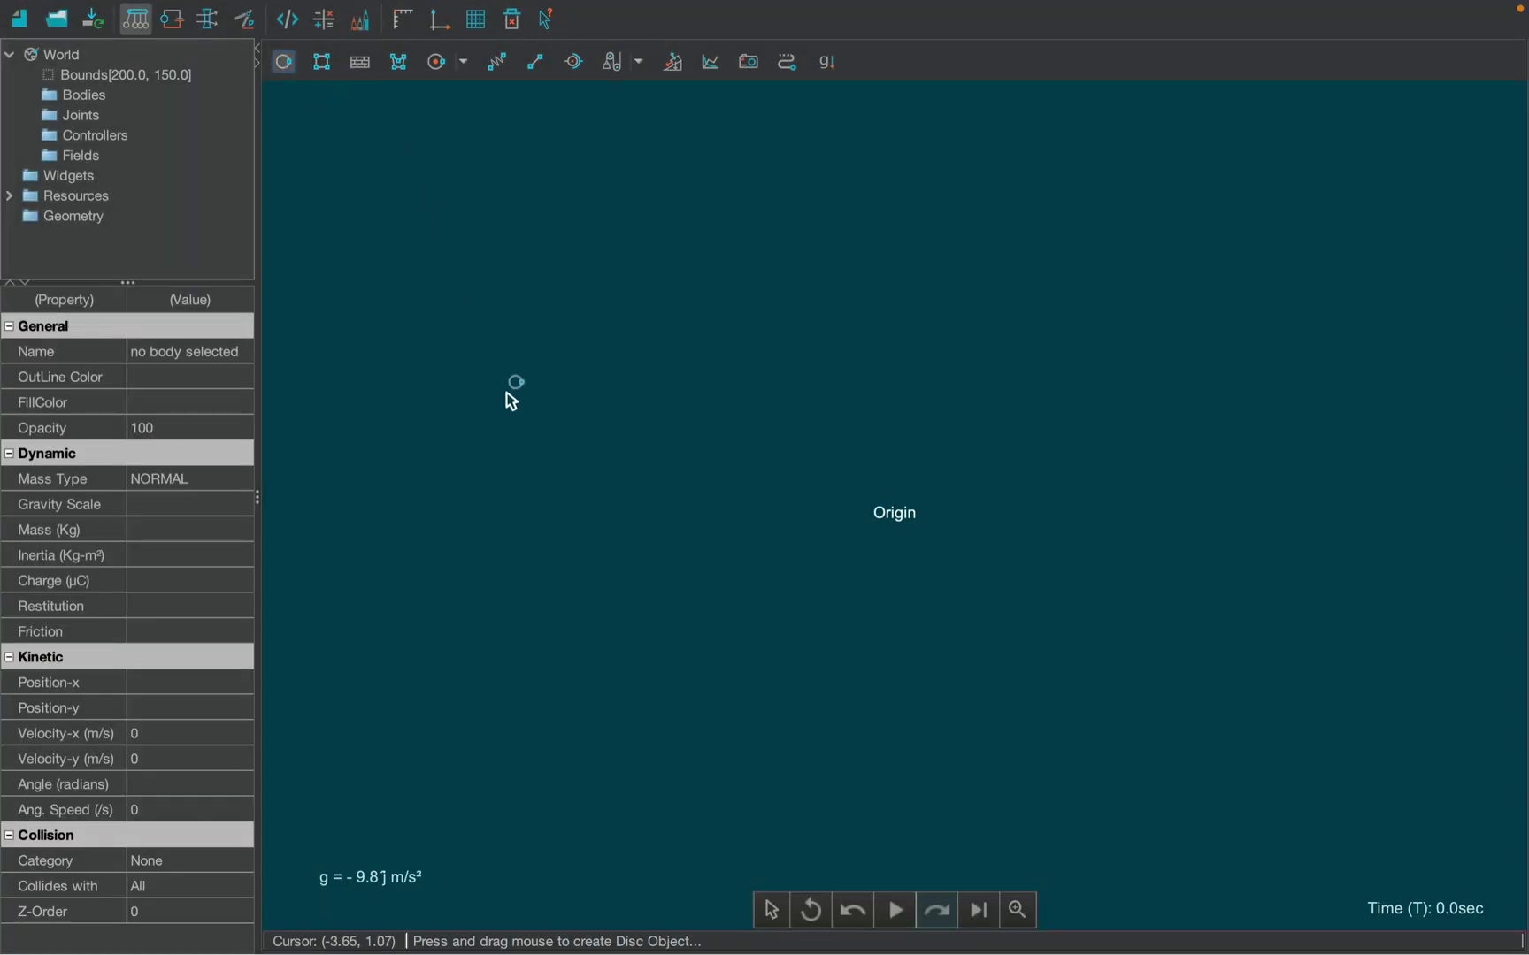
pyautogui.moveTo(506, 391); pyautogui.dragTo(550, 391)
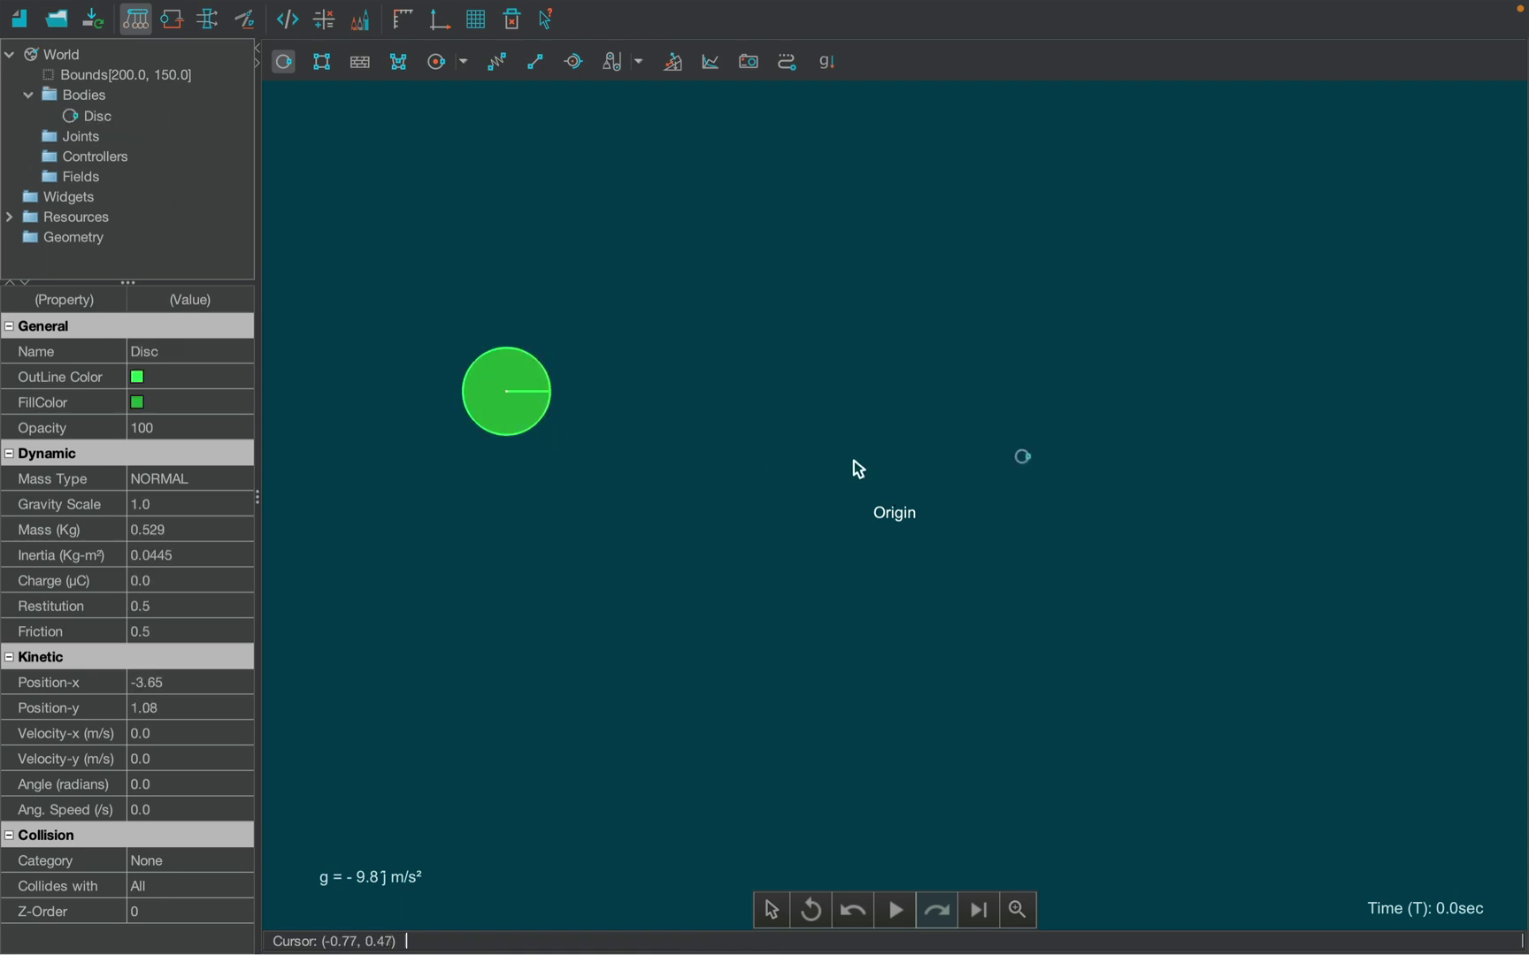
pyautogui.moveTo(1109, 400); pyautogui.dragTo(1159, 471)
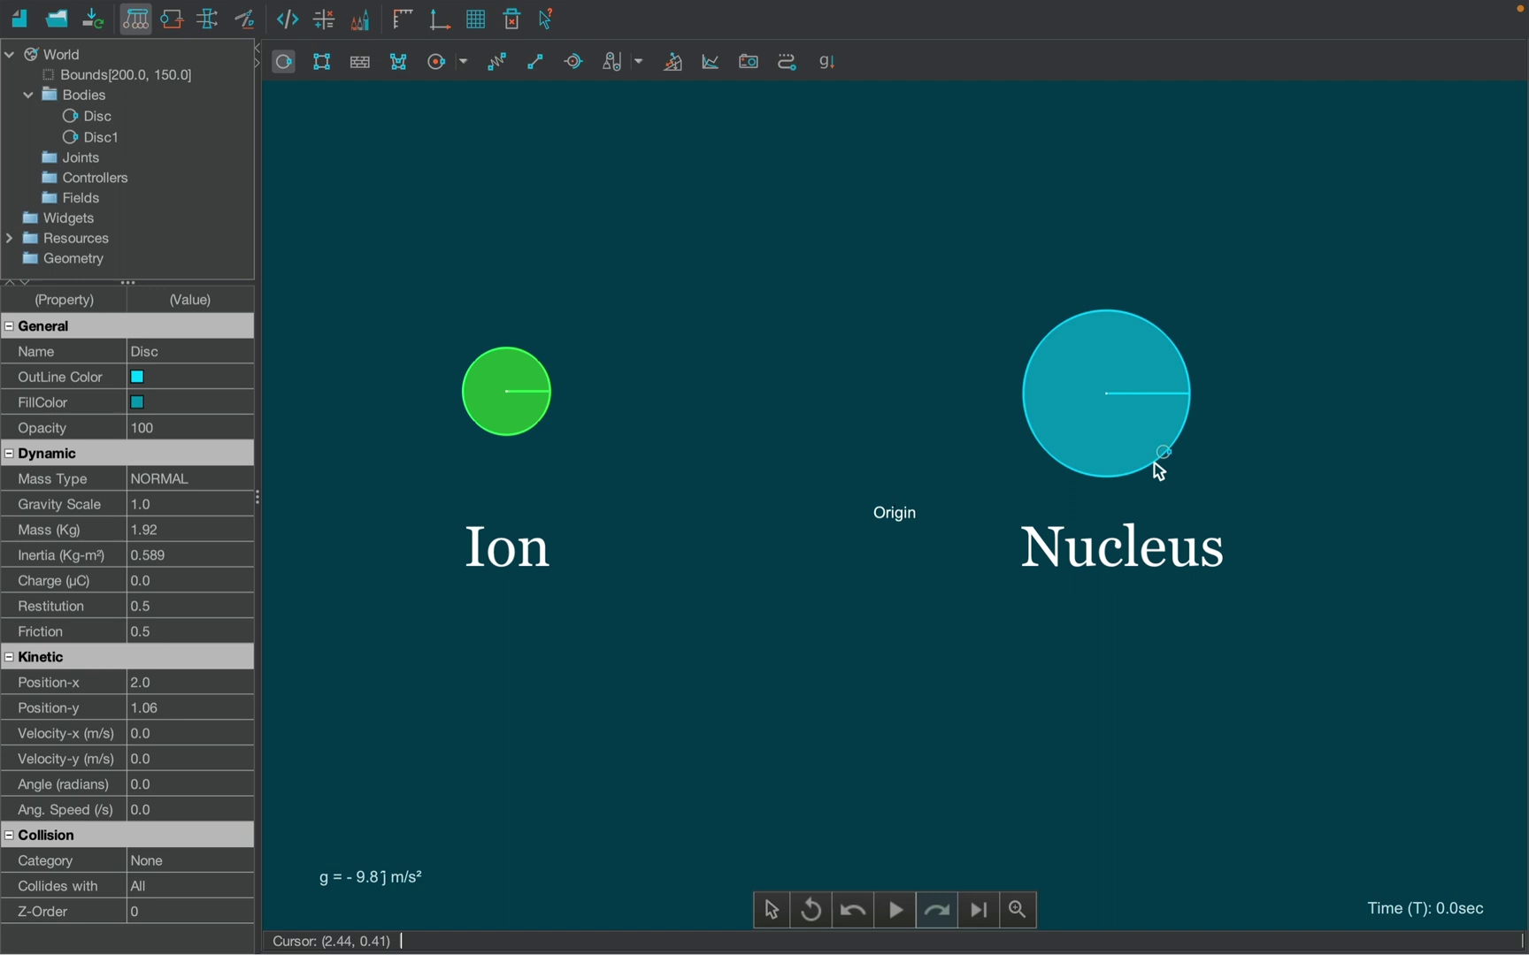
pyautogui.press('Escape')
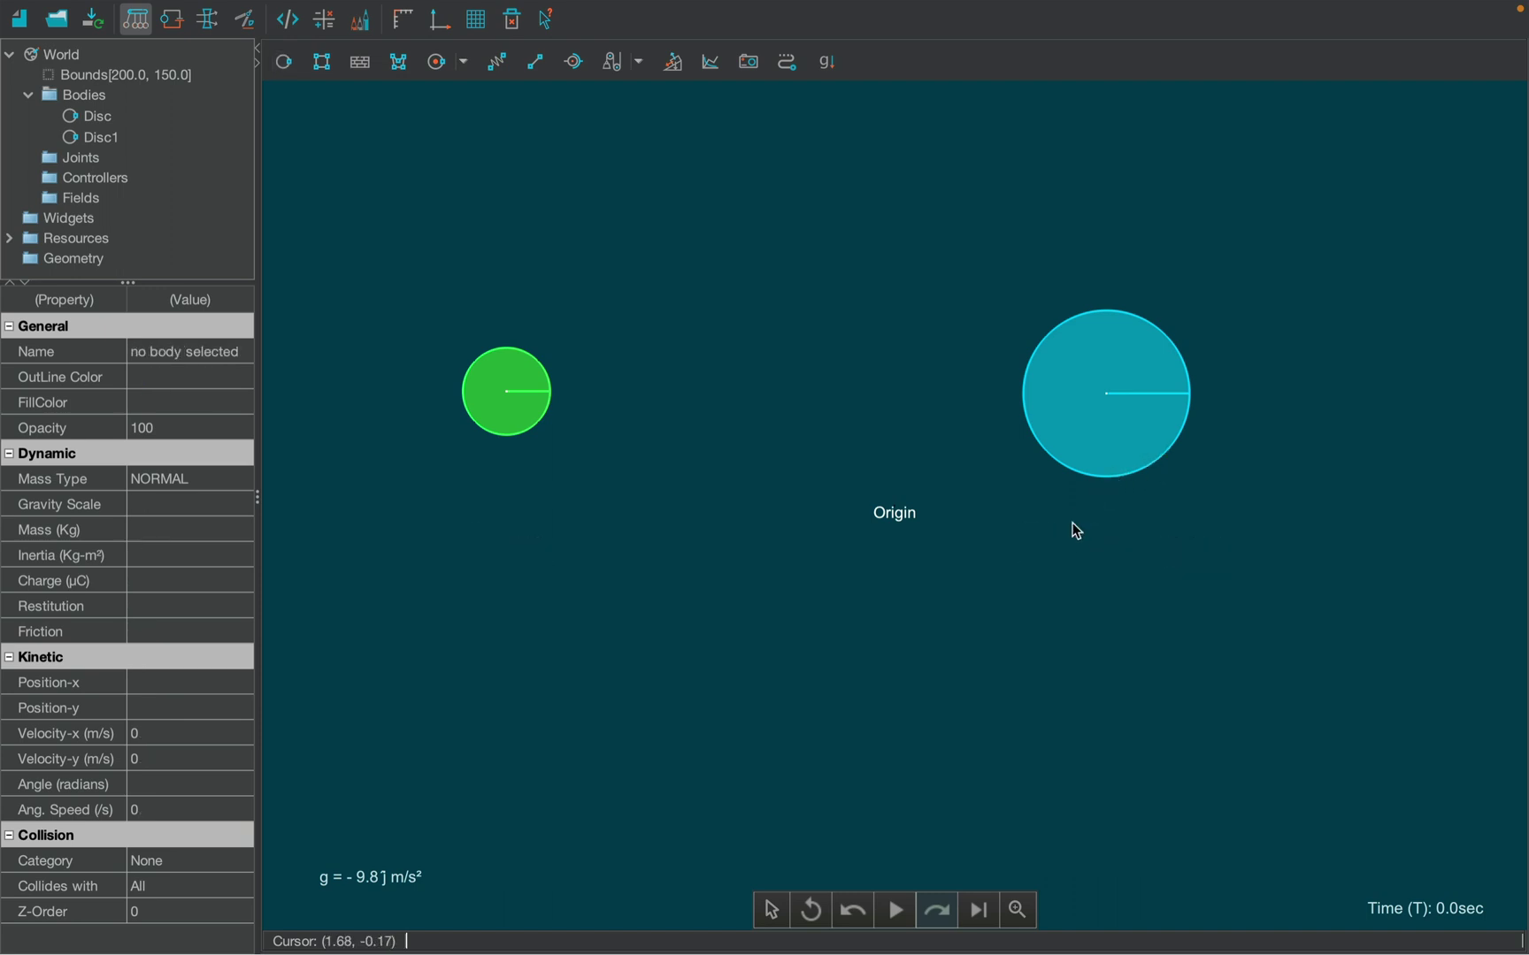
# - Charge the green disc 2 µC and the cyan disc 2000 µC
pyautogui.click(529, 423)
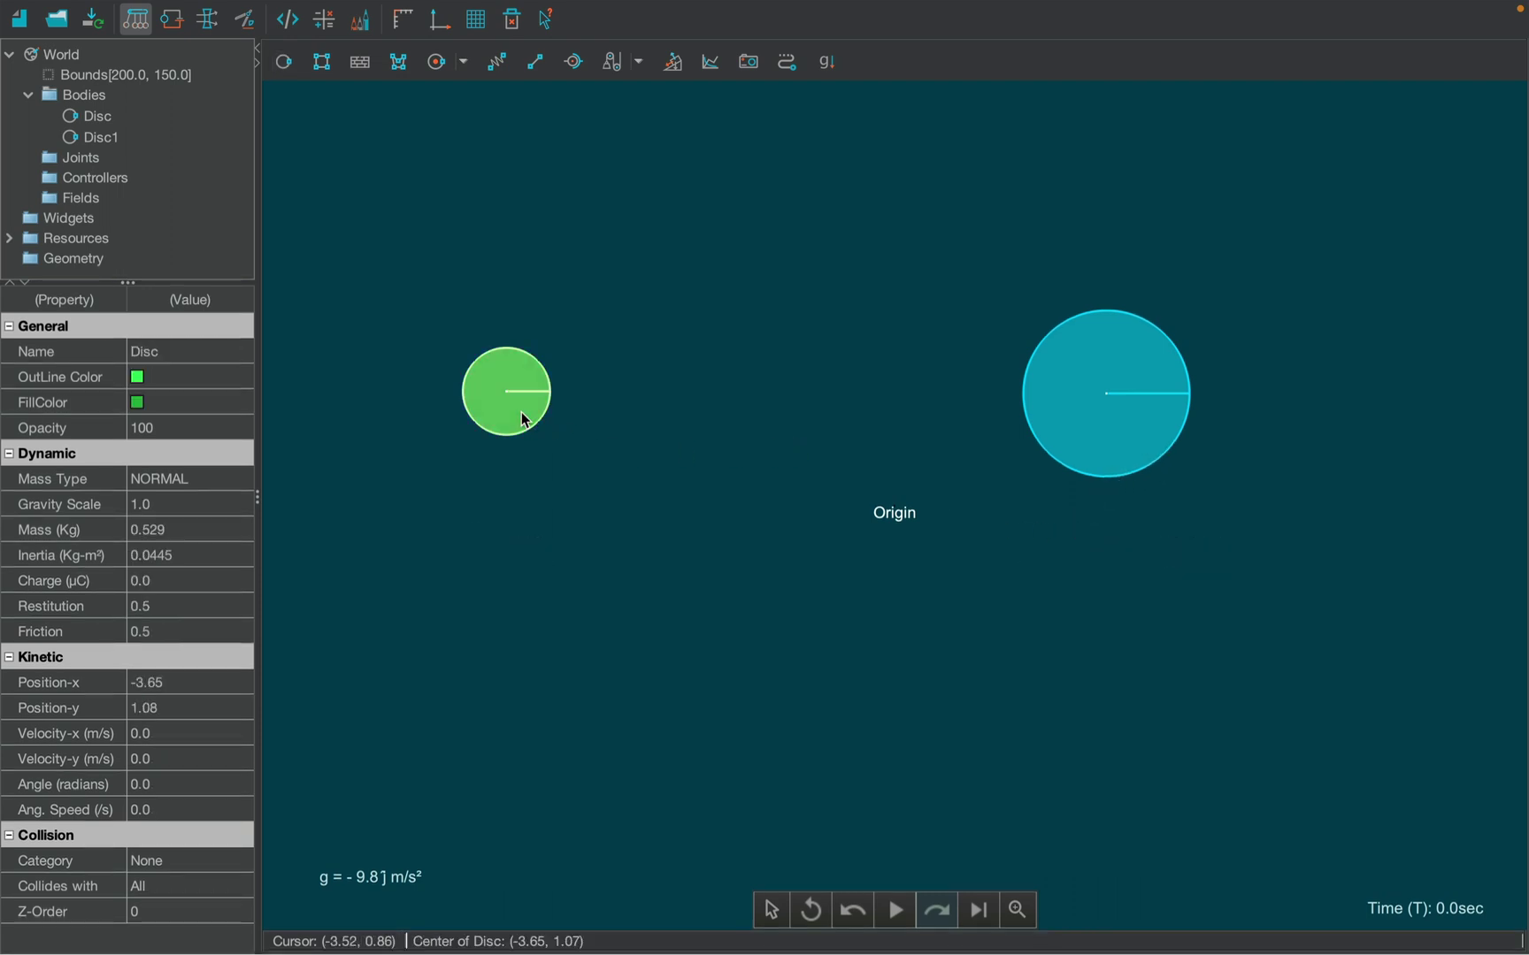
pyautogui.click(208, 467)
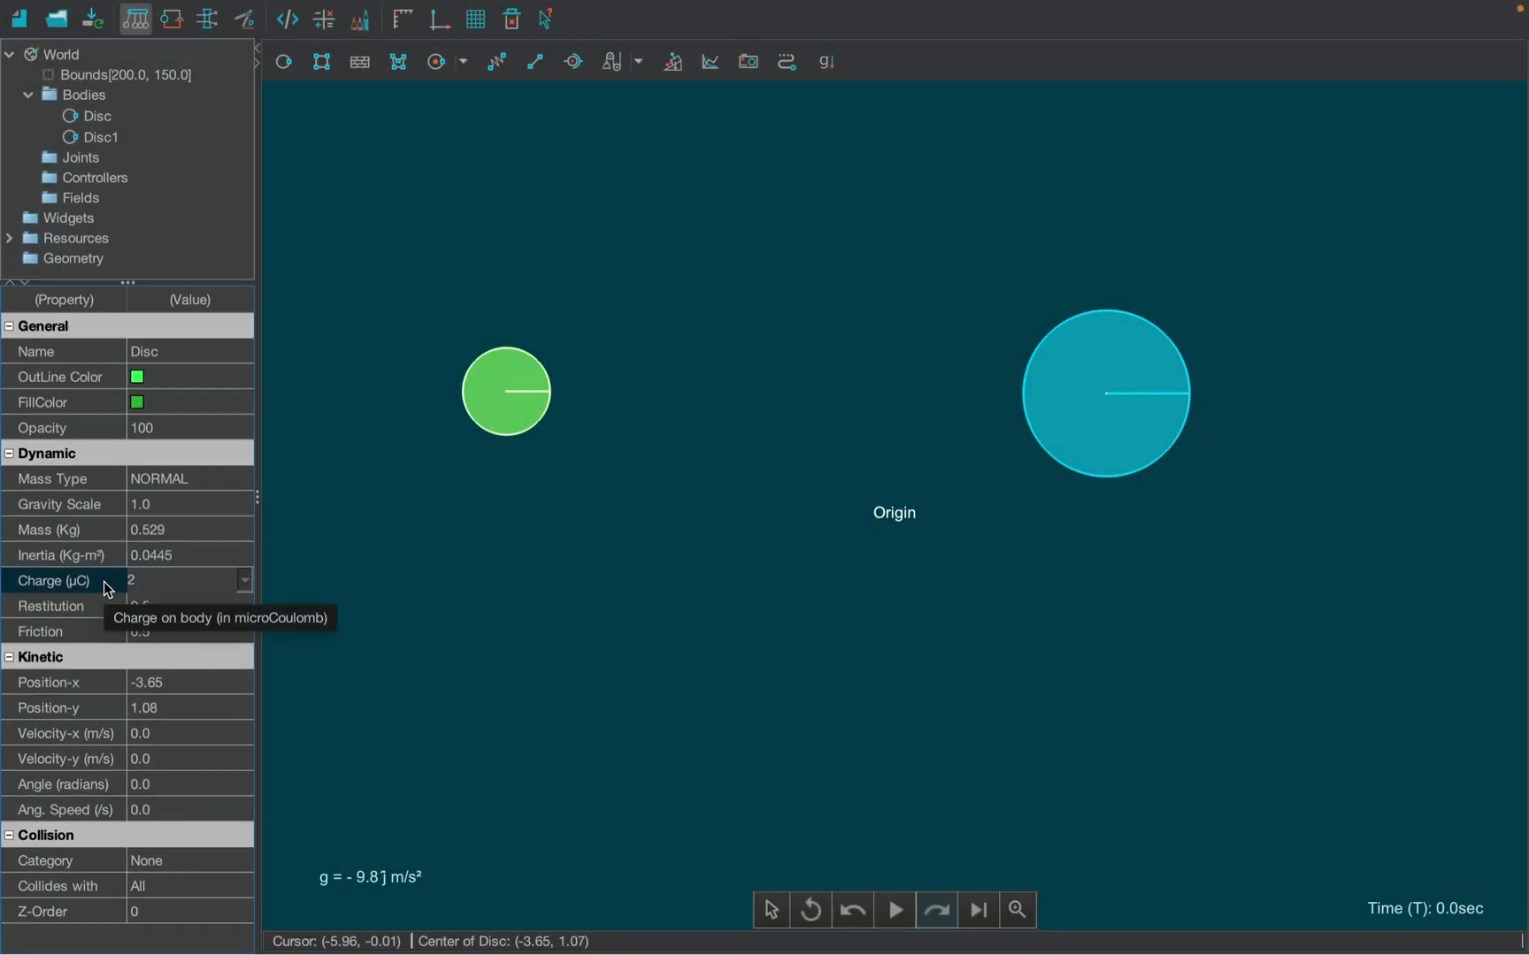
pyautogui.write('2')
pyautogui.press('Return')
pyautogui.click(1114, 459)
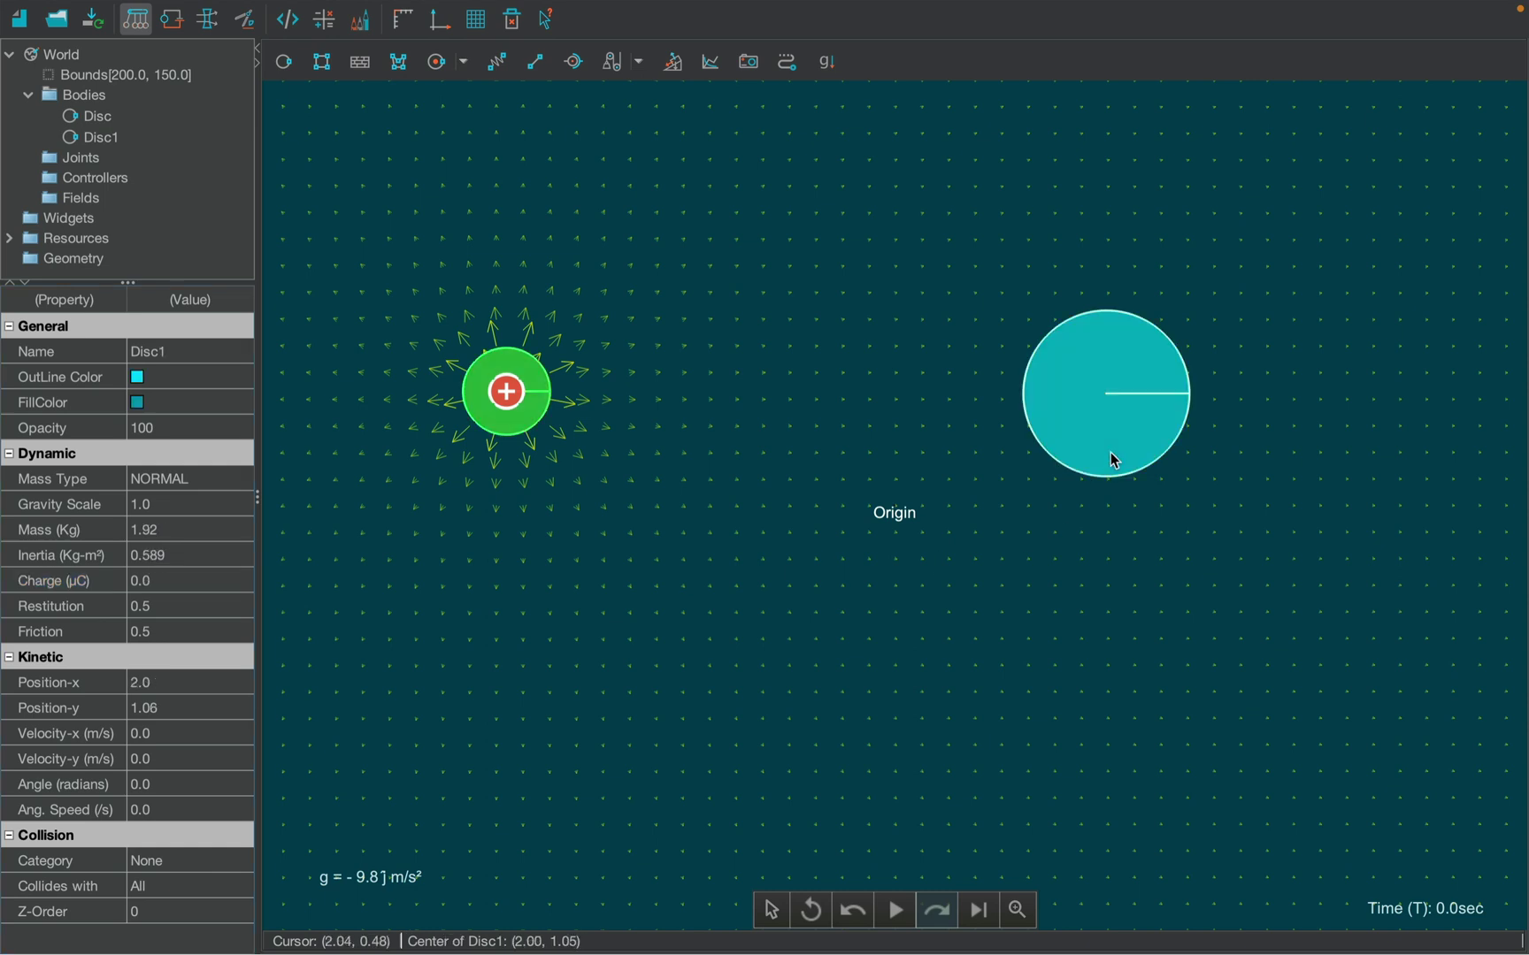
pyautogui.click(155, 589)
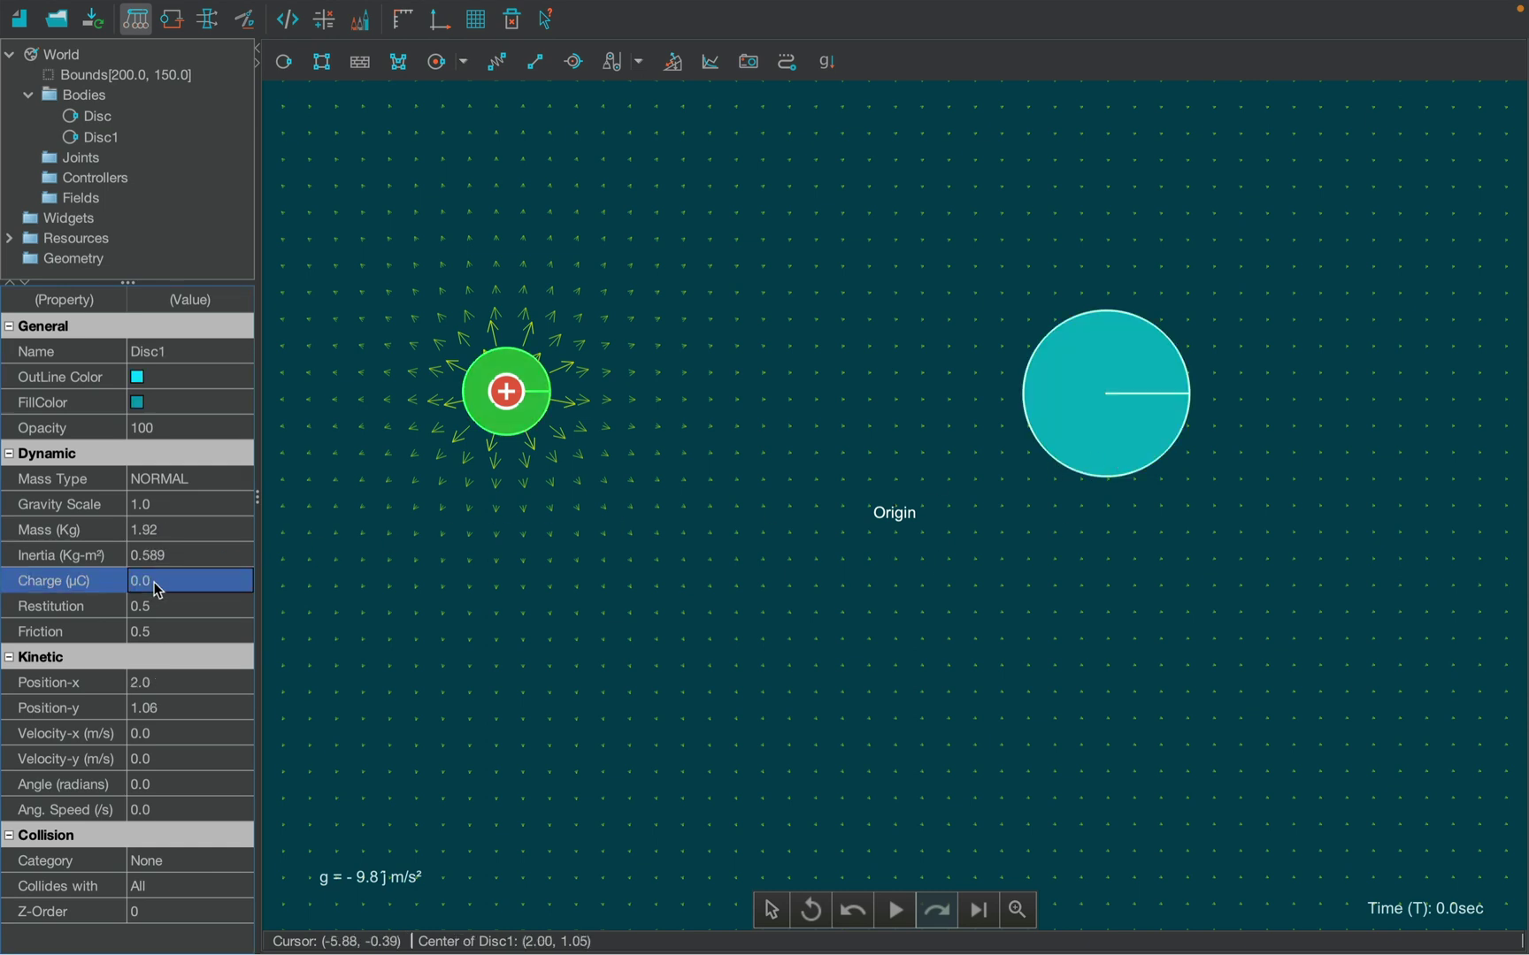
pyautogui.click(143, 582)
pyautogui.write('2000')
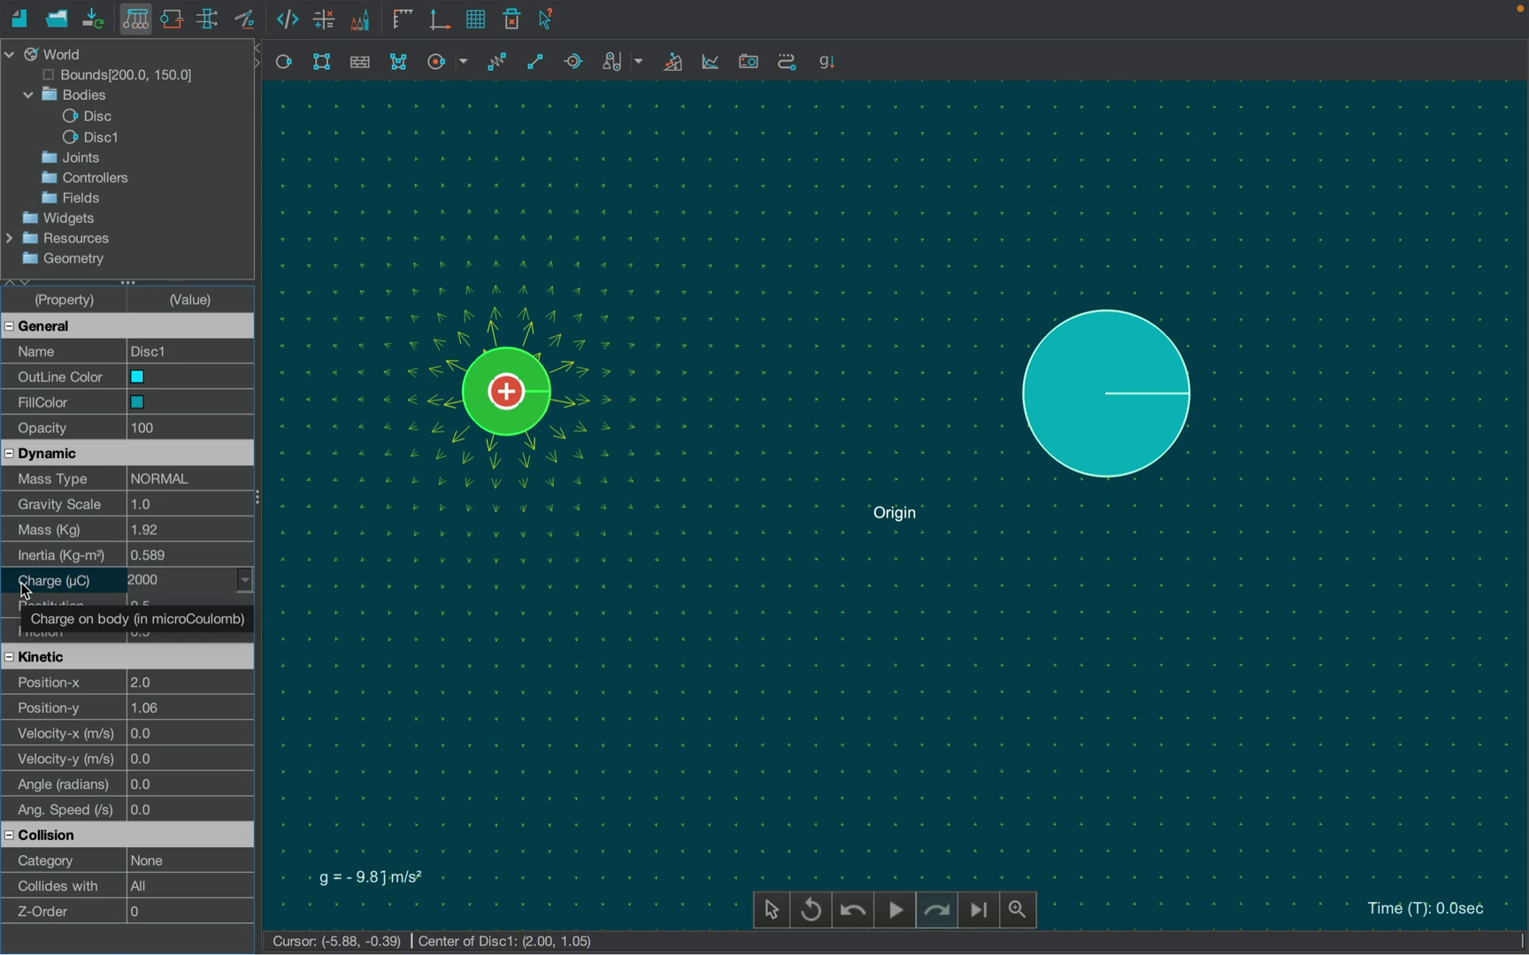
pyautogui.press('Return')
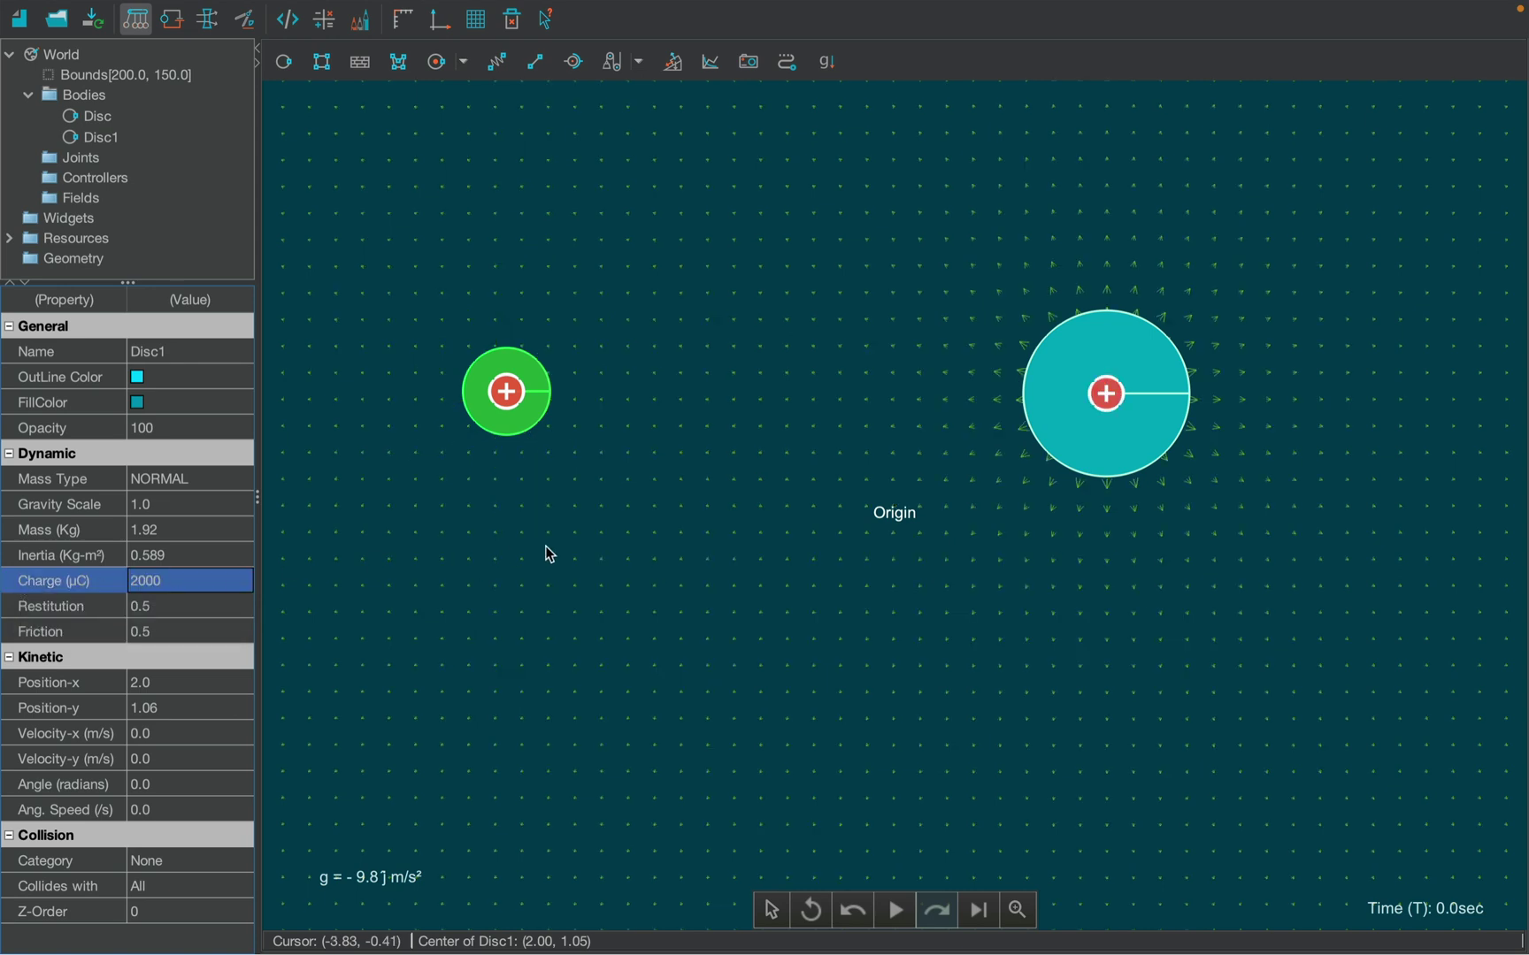
# - Give the green disc an x-velocity of 5 m/s and check it
pyautogui.click(793, 301)
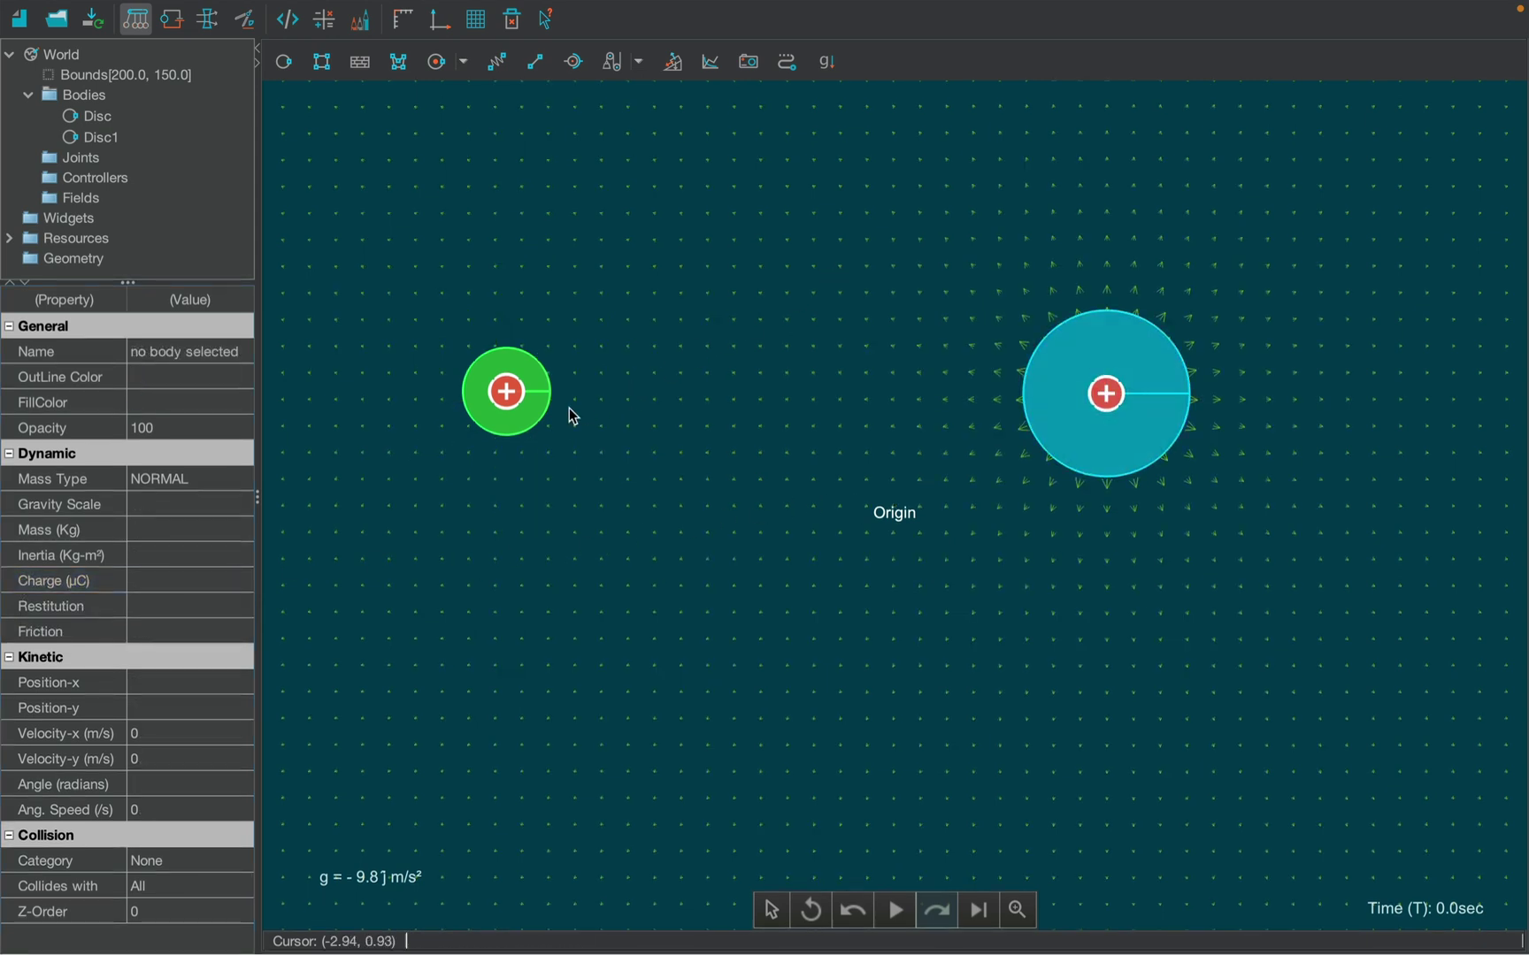
pyautogui.click(524, 423)
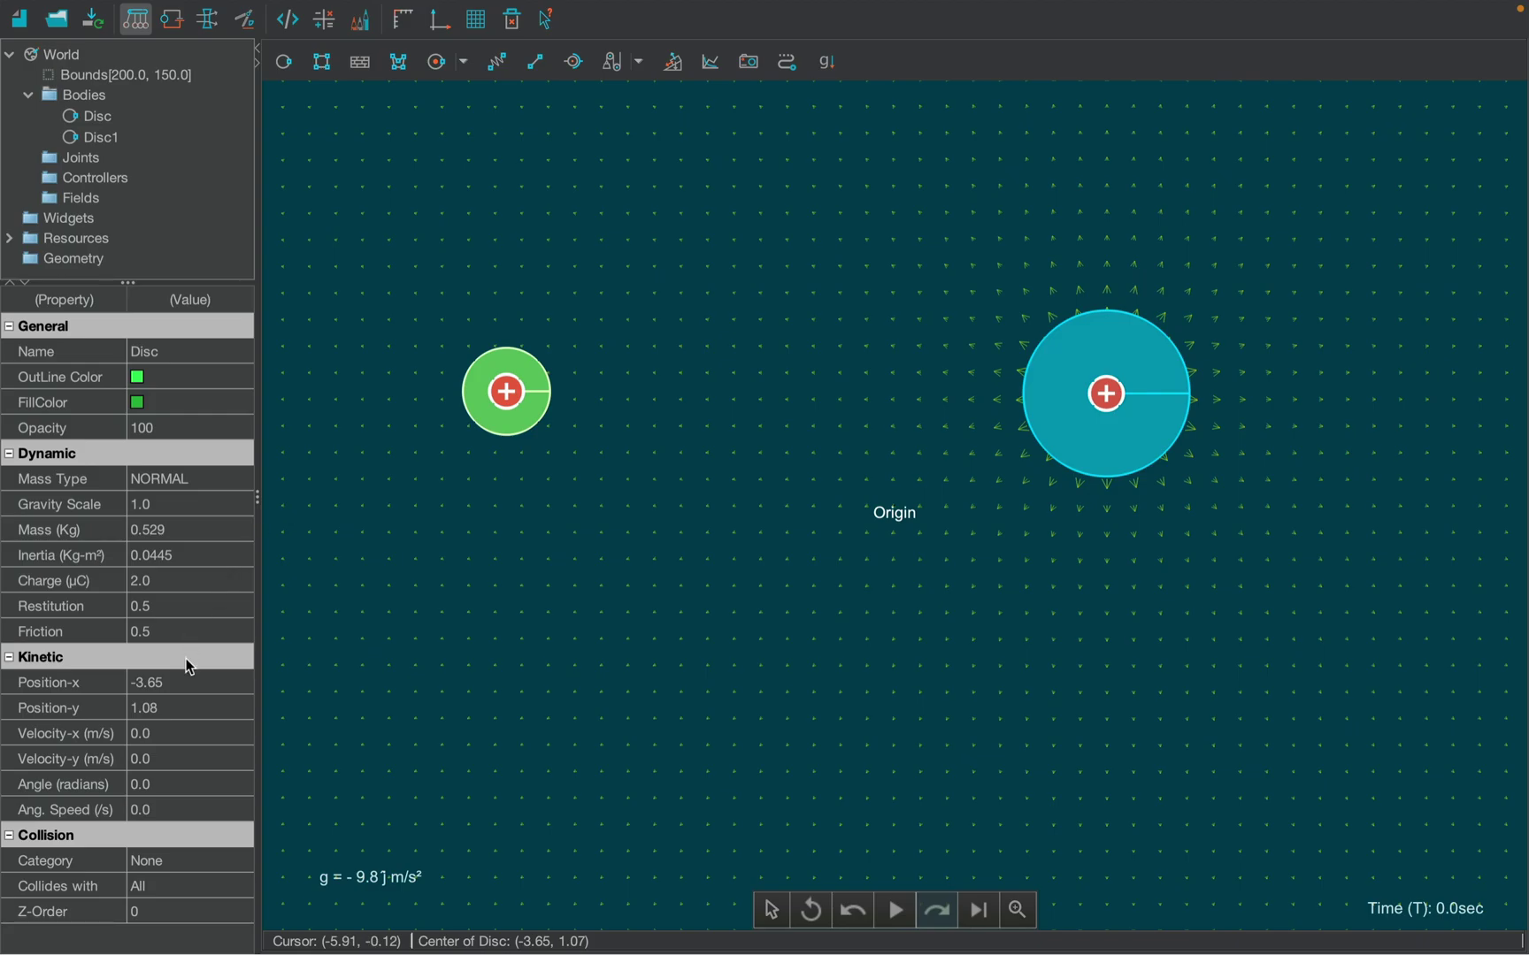
pyautogui.click(168, 733)
pyautogui.click(168, 734)
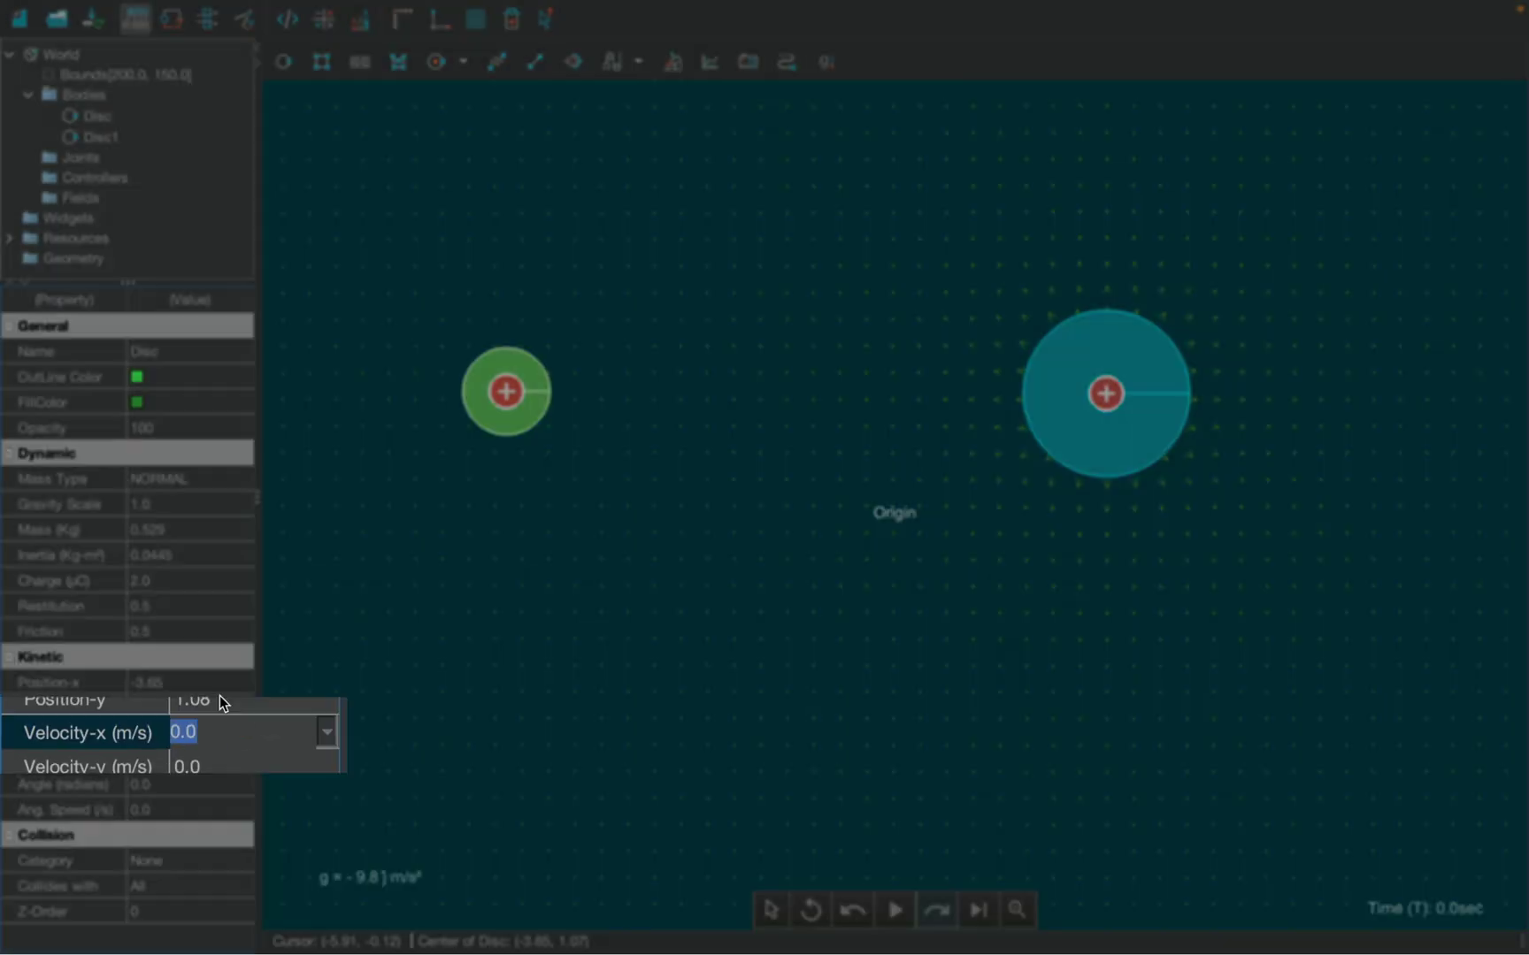
pyautogui.write('5')
pyautogui.press('Return')
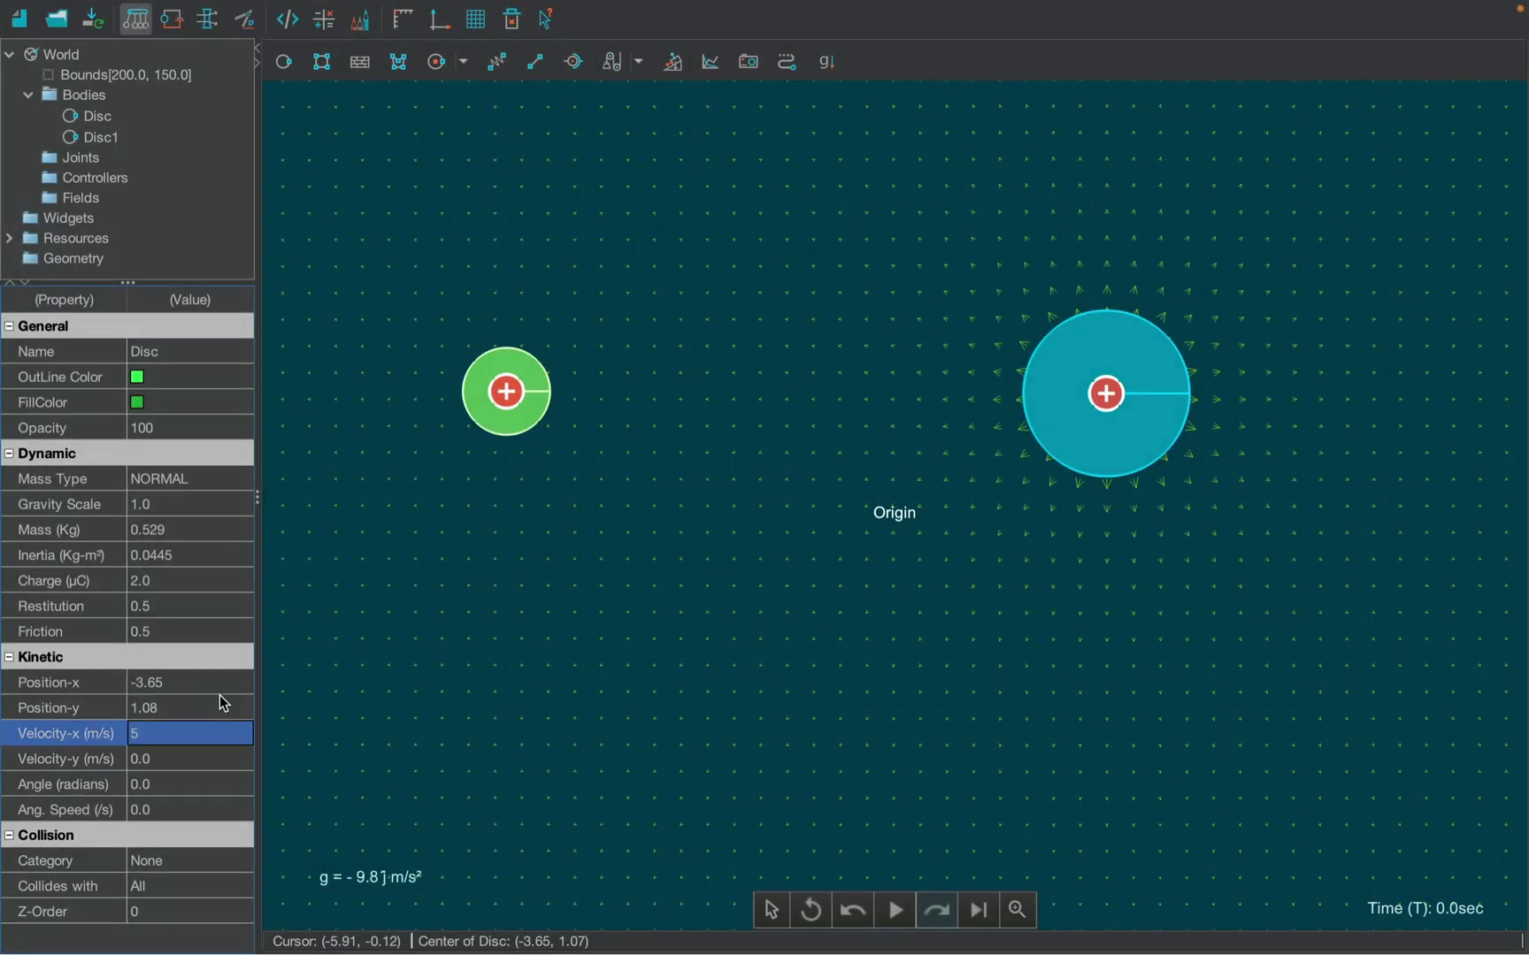
pyautogui.click(529, 485)
pyautogui.click(541, 410)
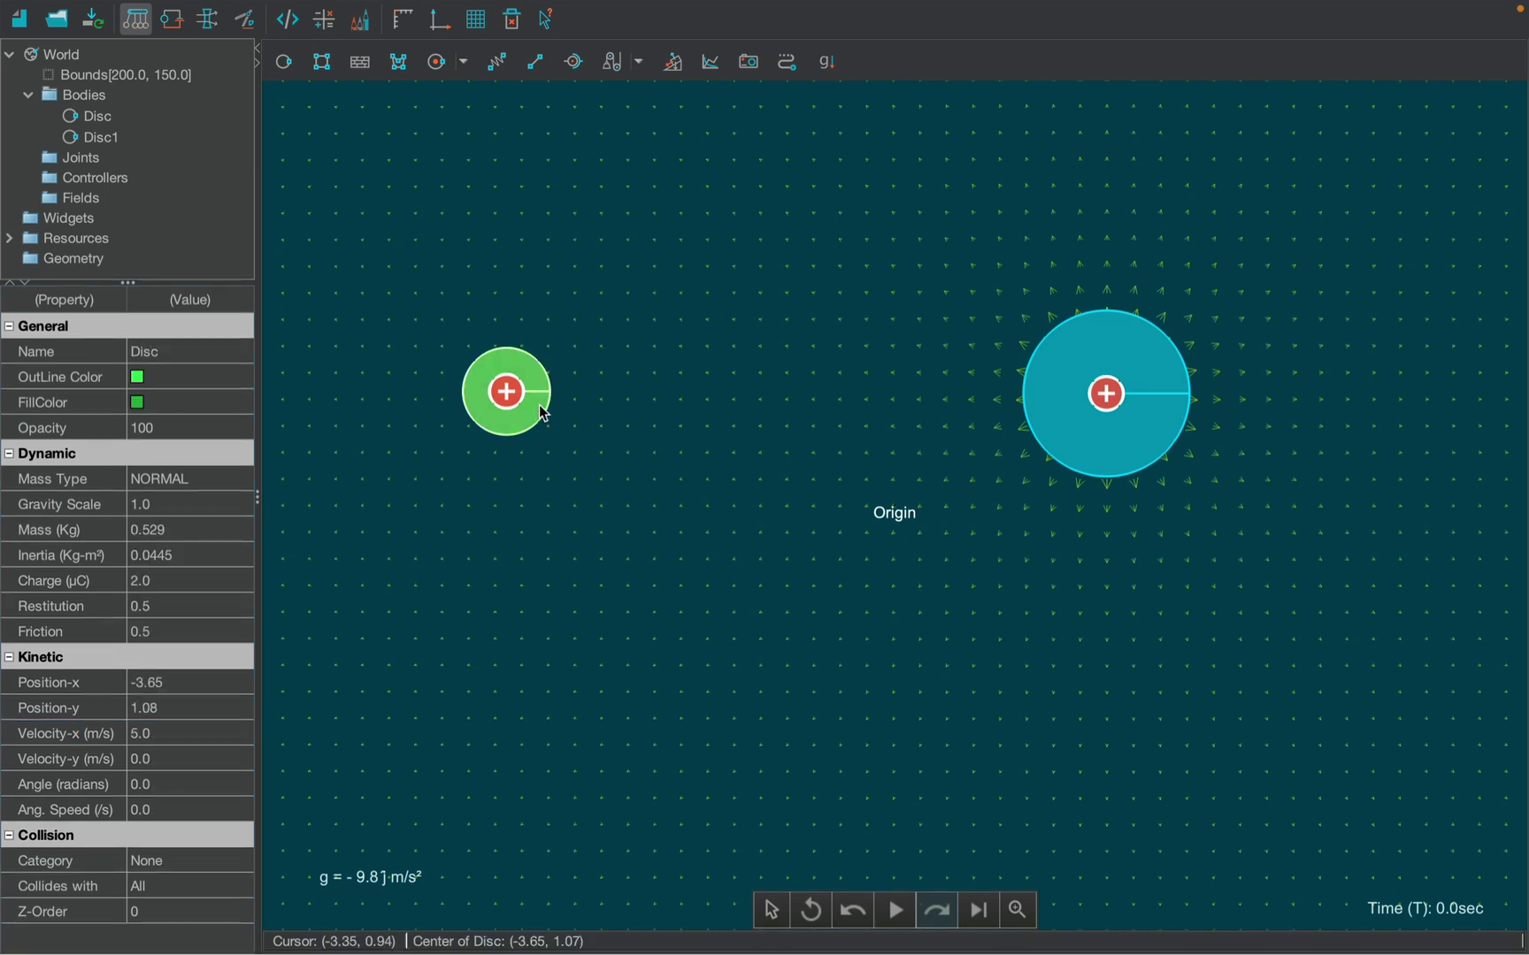
# - Copy the green disc and paste copies around the original
pyautogui.rightClick(542, 411)
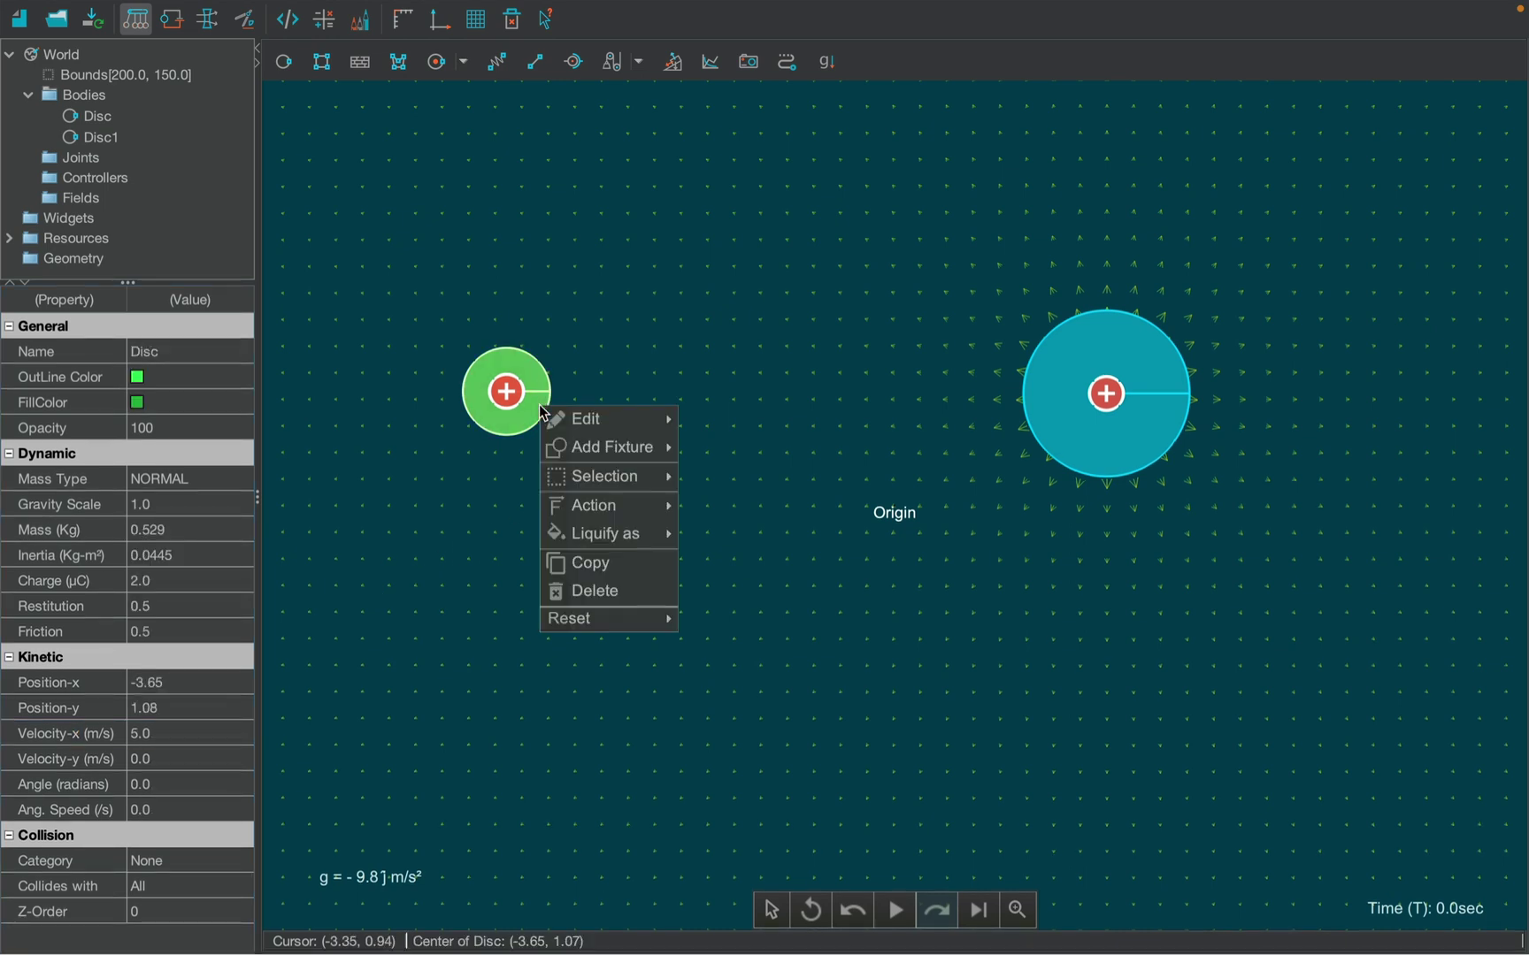
pyautogui.click(598, 571)
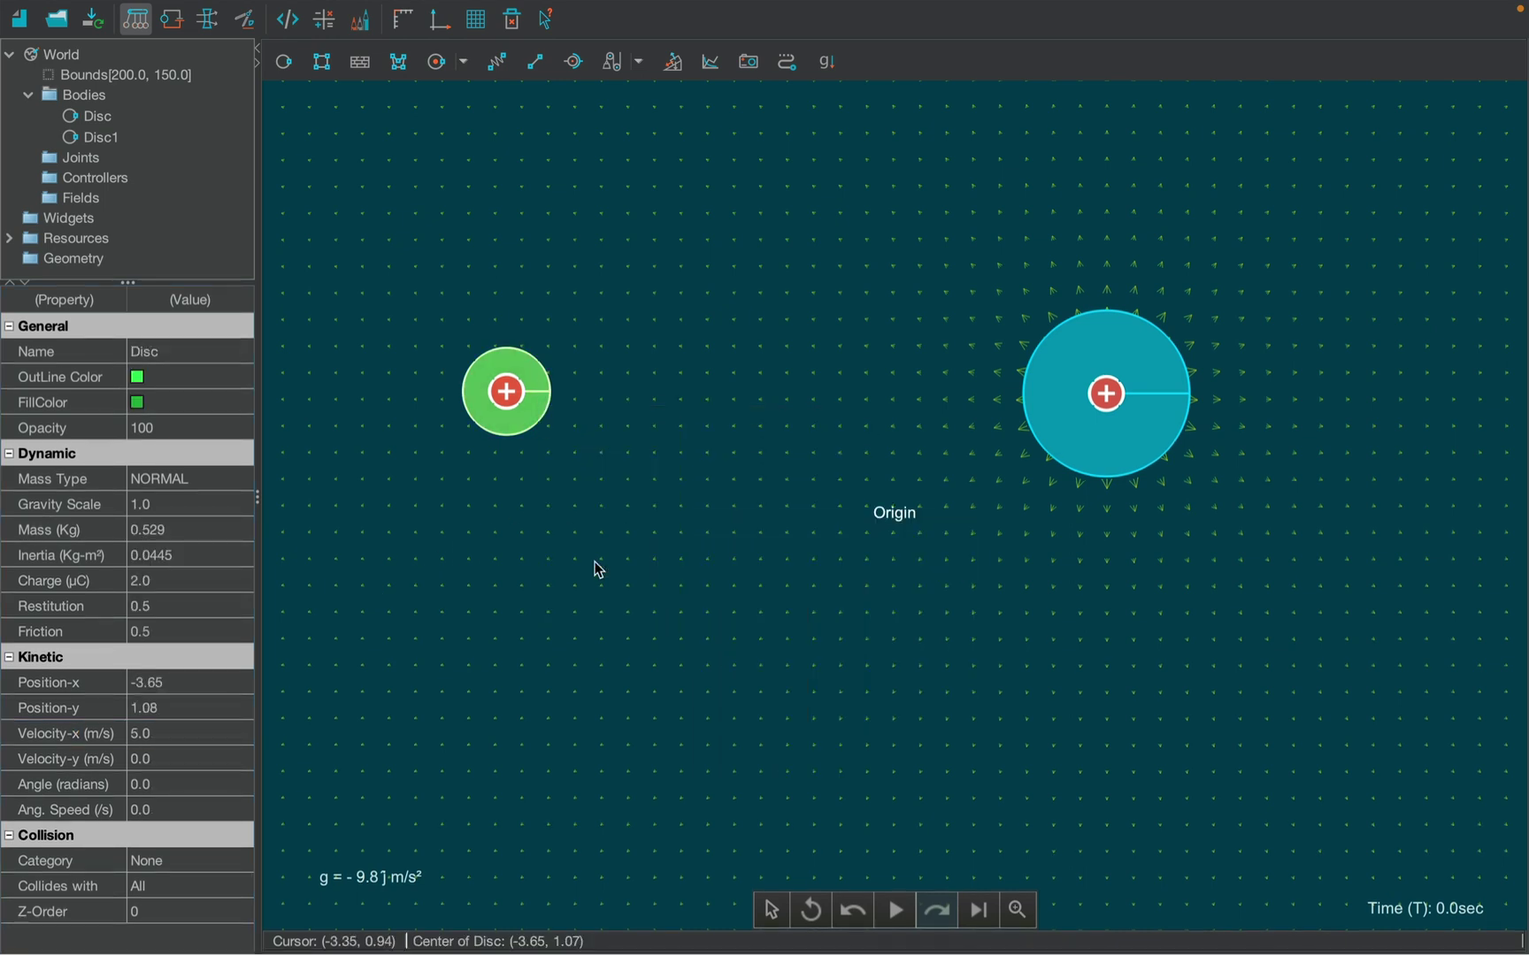
pyautogui.click(503, 542)
pyautogui.rightClick(503, 542)
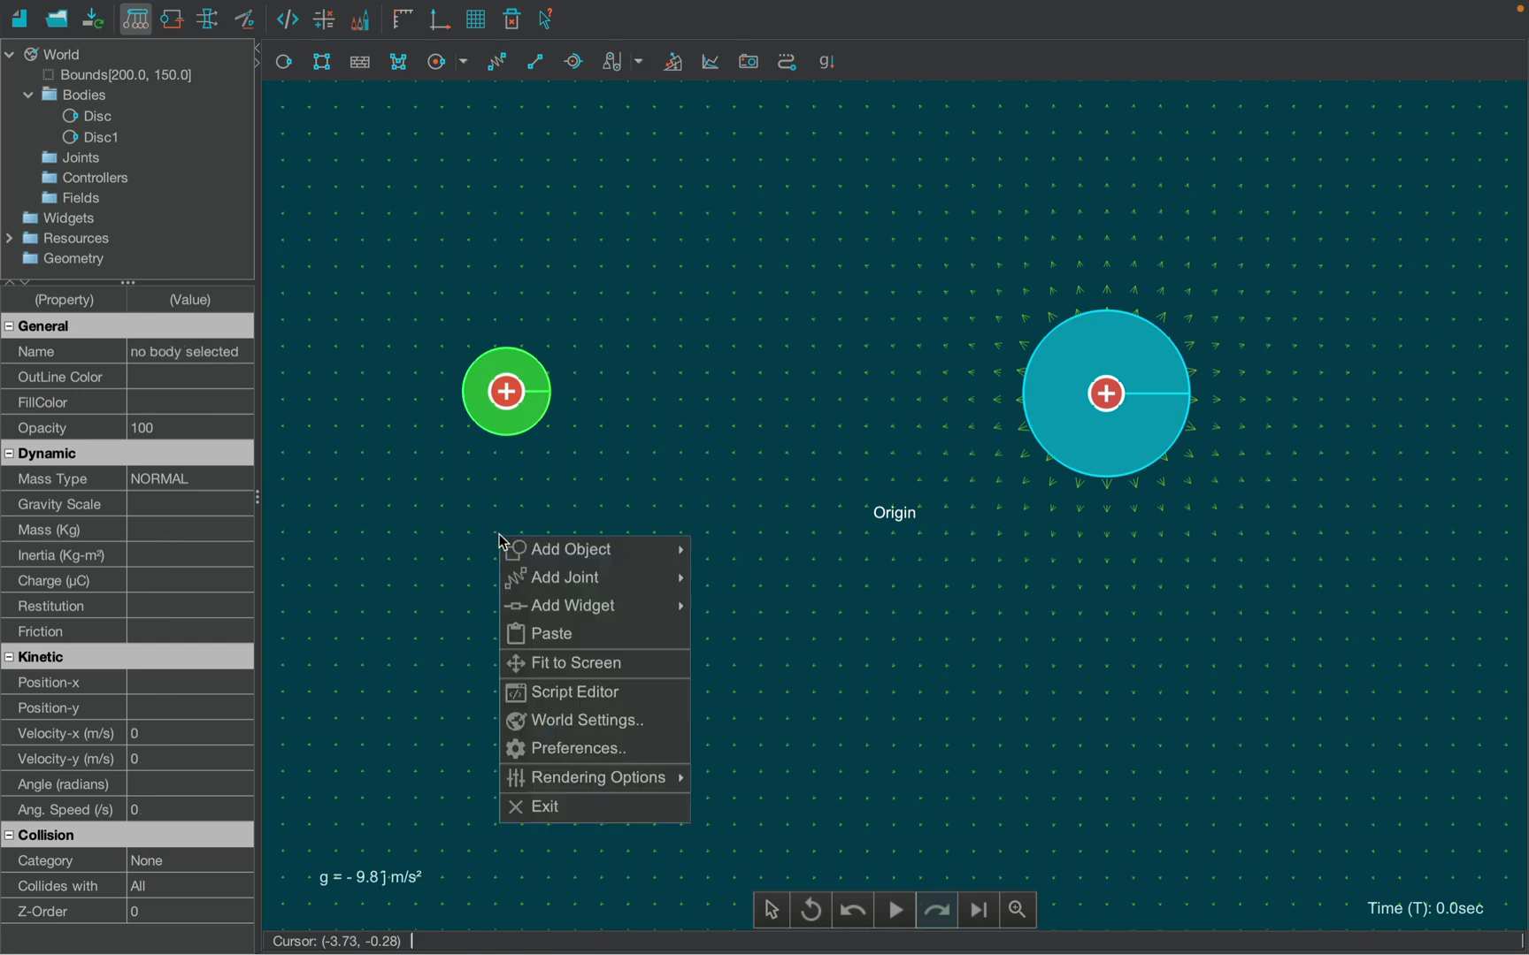
pyautogui.click(659, 633)
pyautogui.hotkey('ctrl', 'v')
pyautogui.hotkey('ctrl', 'v')
pyautogui.hotkey('ctrl', 'v')
pyautogui.hotkey('ctrl', 'v')
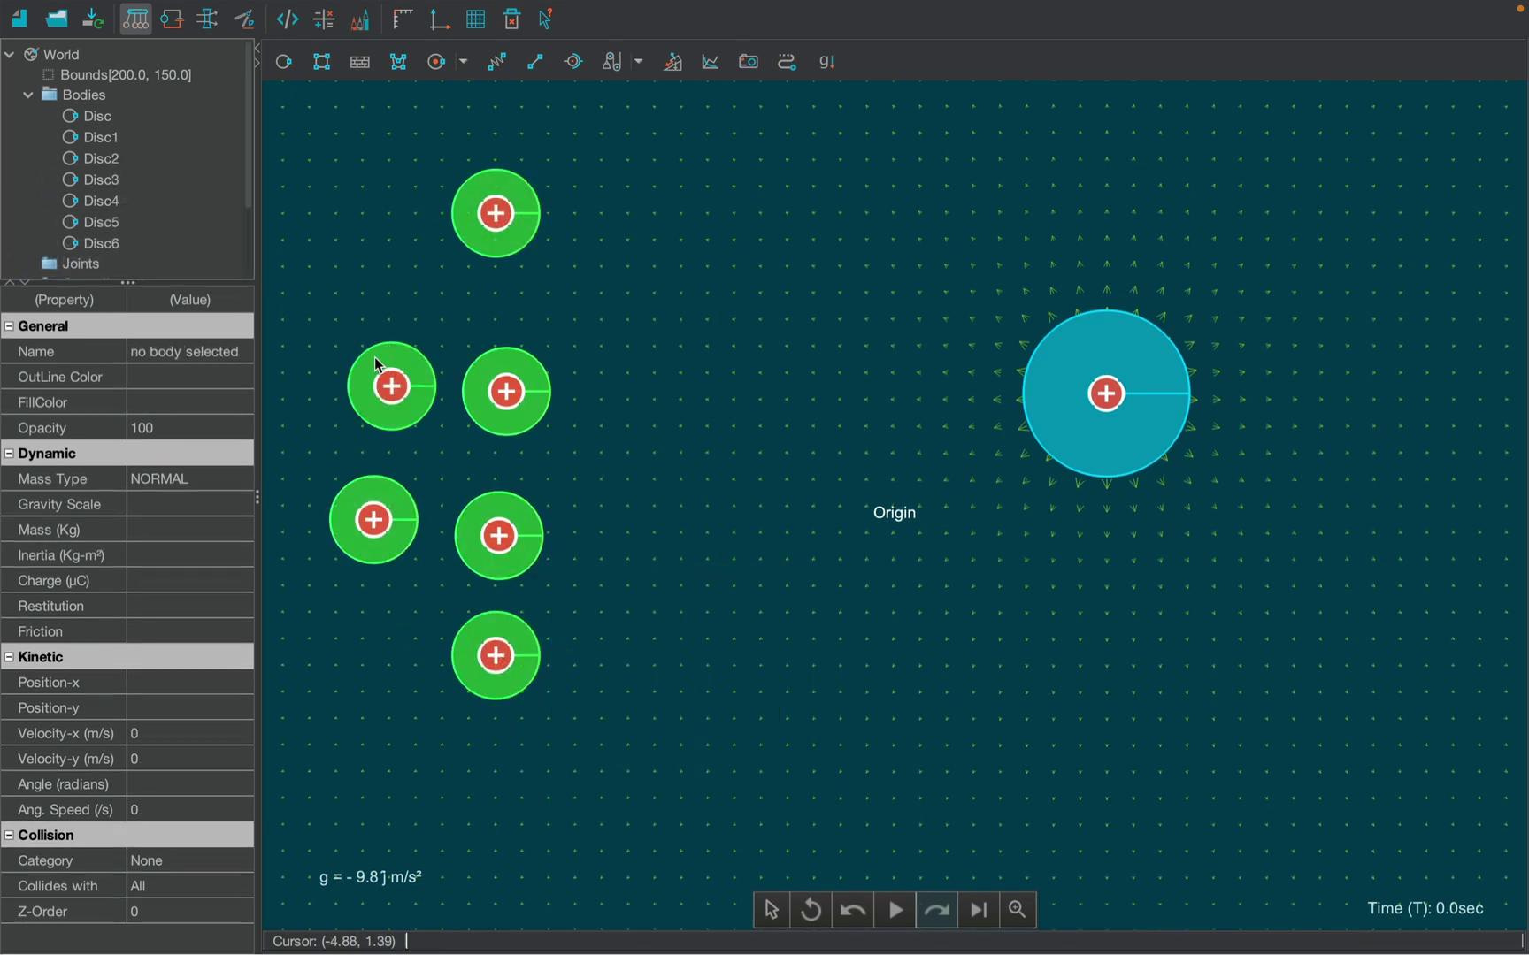
pyautogui.moveTo(392, 387); pyautogui.dragTo(359, 358)
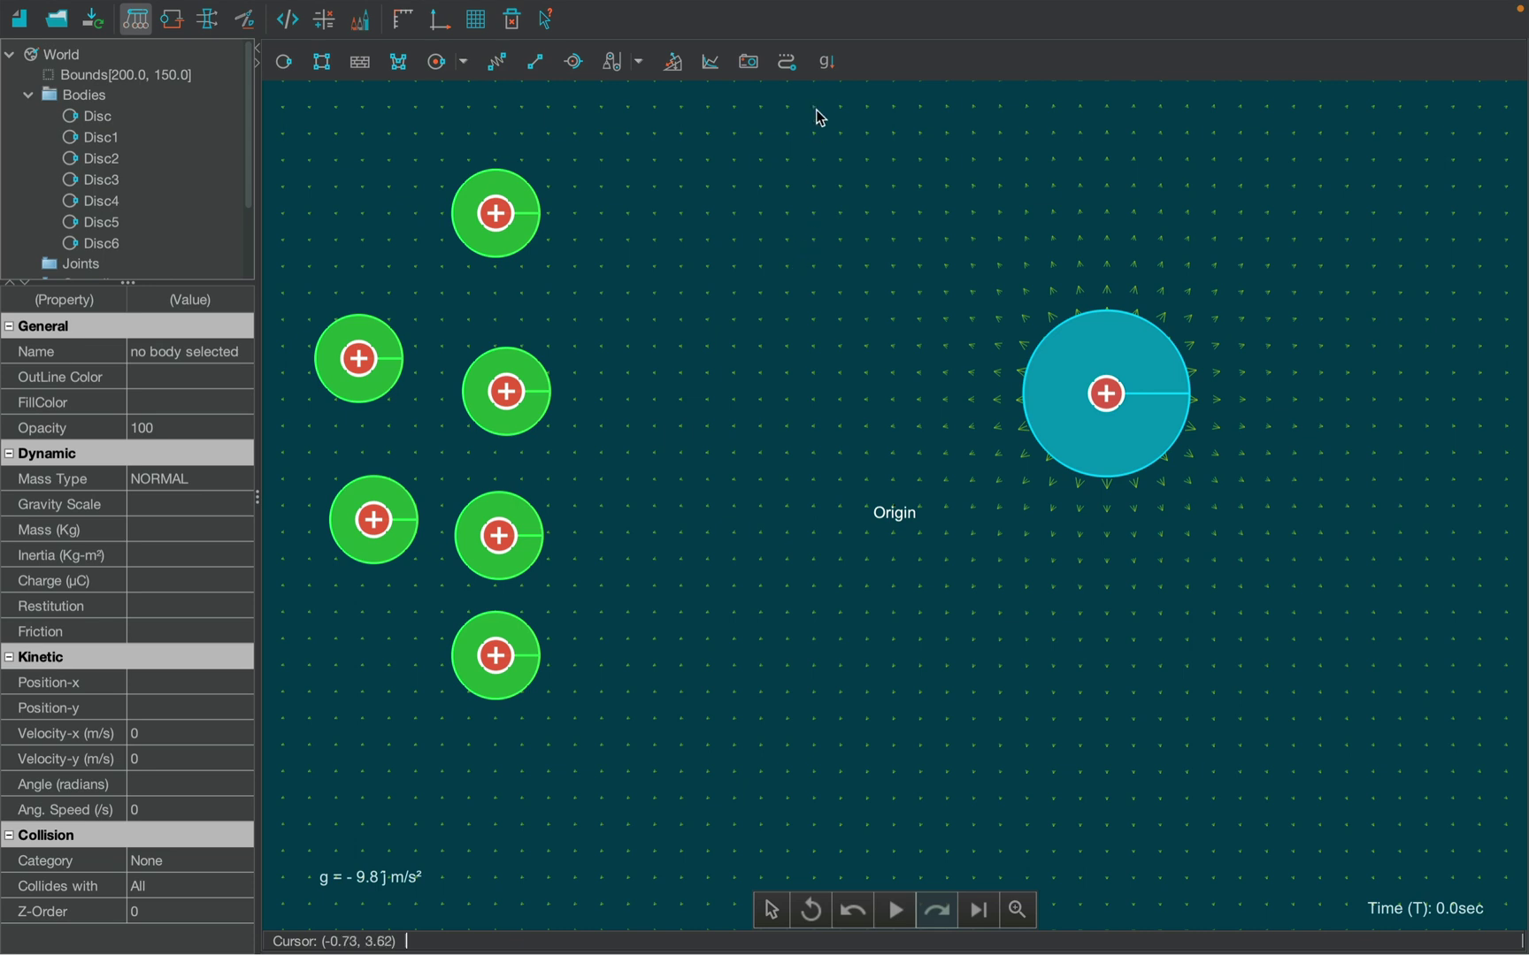
# - Switch off gravity for the world
pyautogui.click(826, 64)
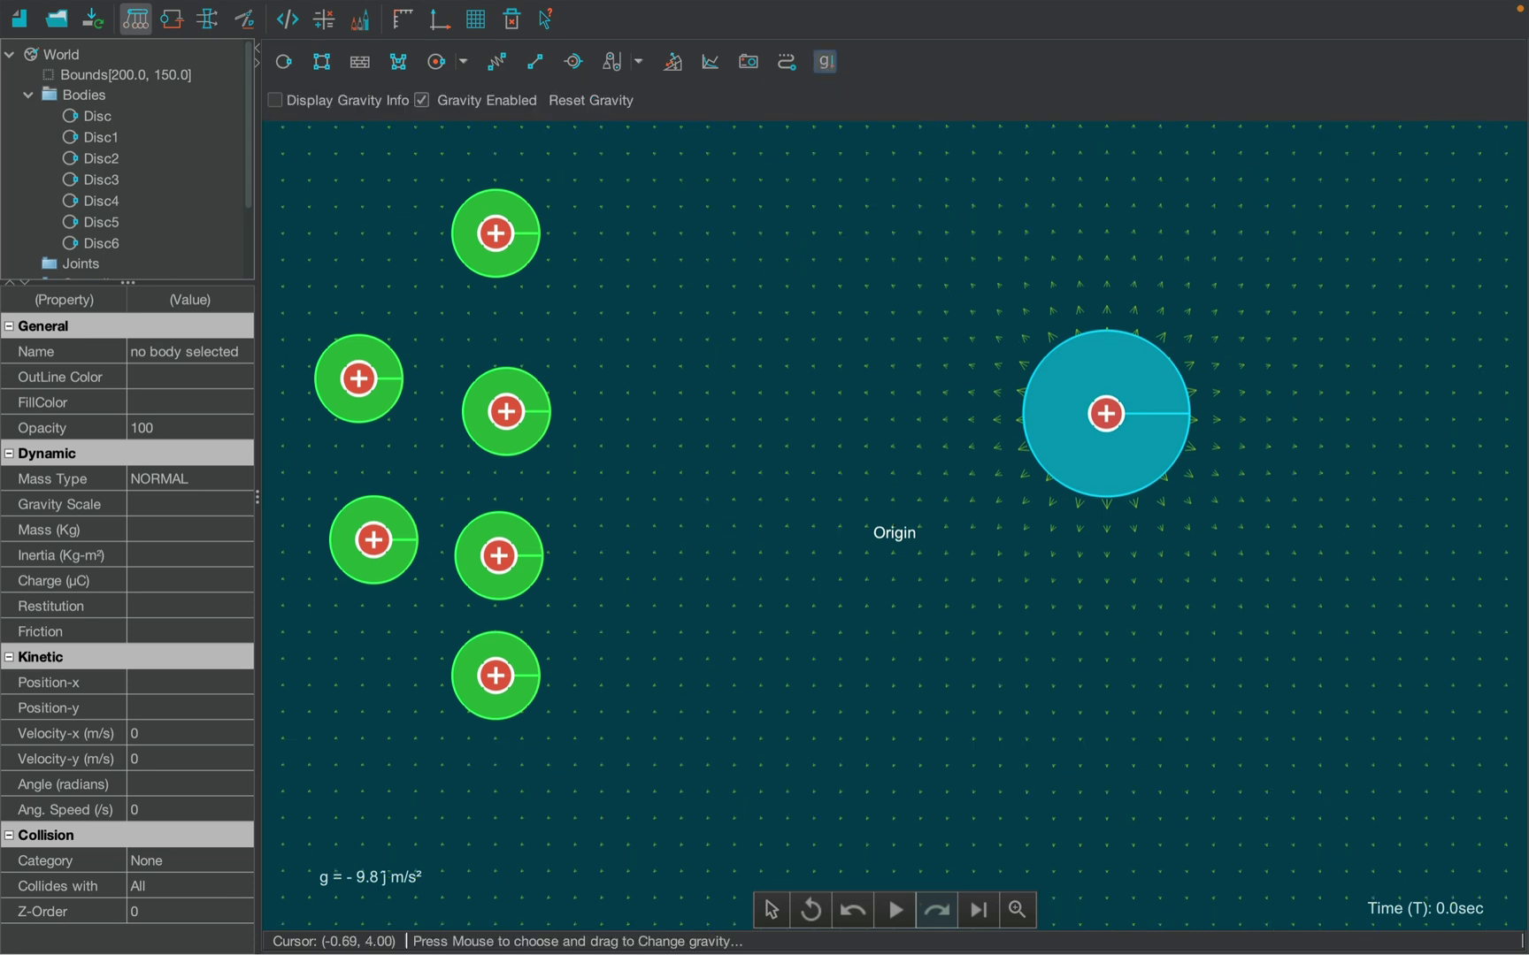
pyautogui.click(424, 101)
pyautogui.press('Escape')
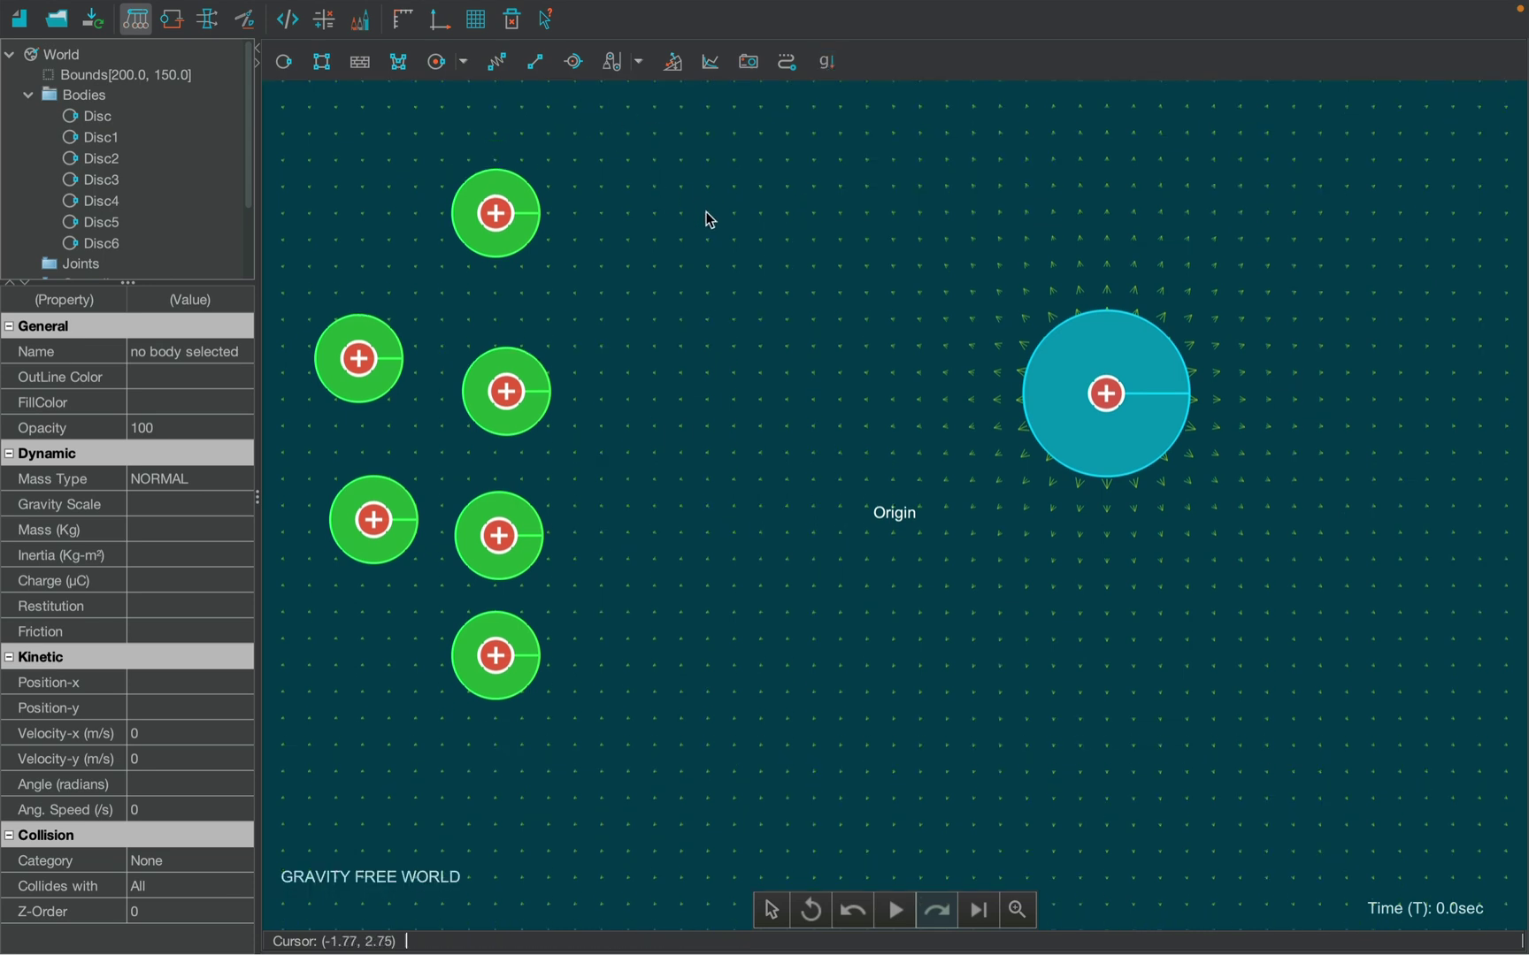
# - Glue the cyan disc to the background
pyautogui.click(1148, 368)
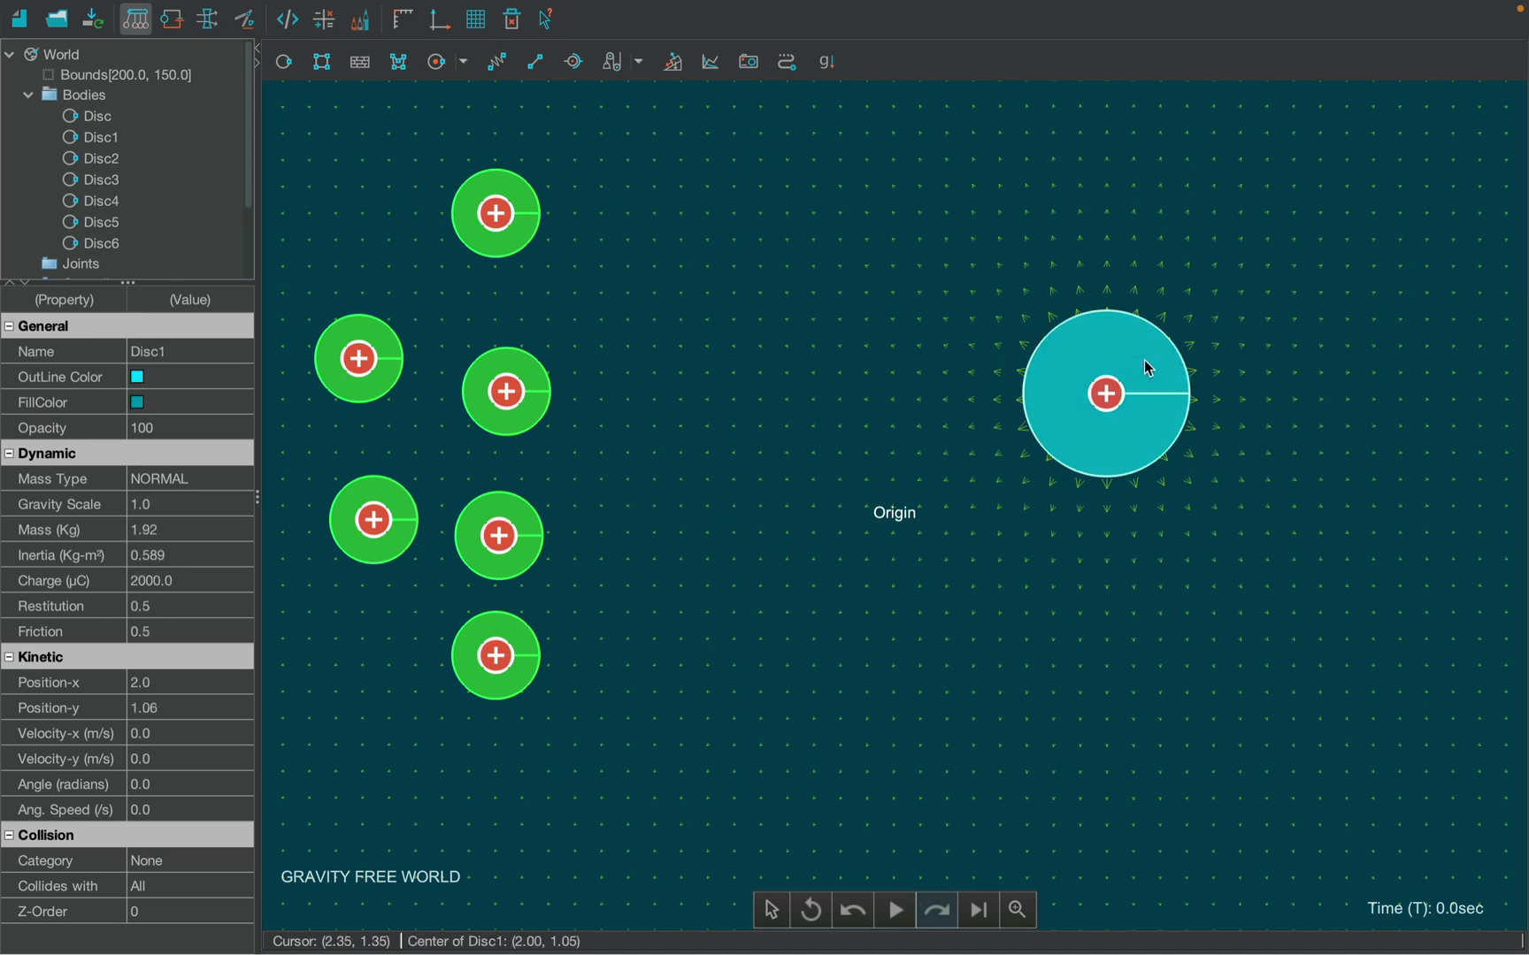
pyautogui.rightClick(1147, 368)
pyautogui.moveTo(1241, 404)
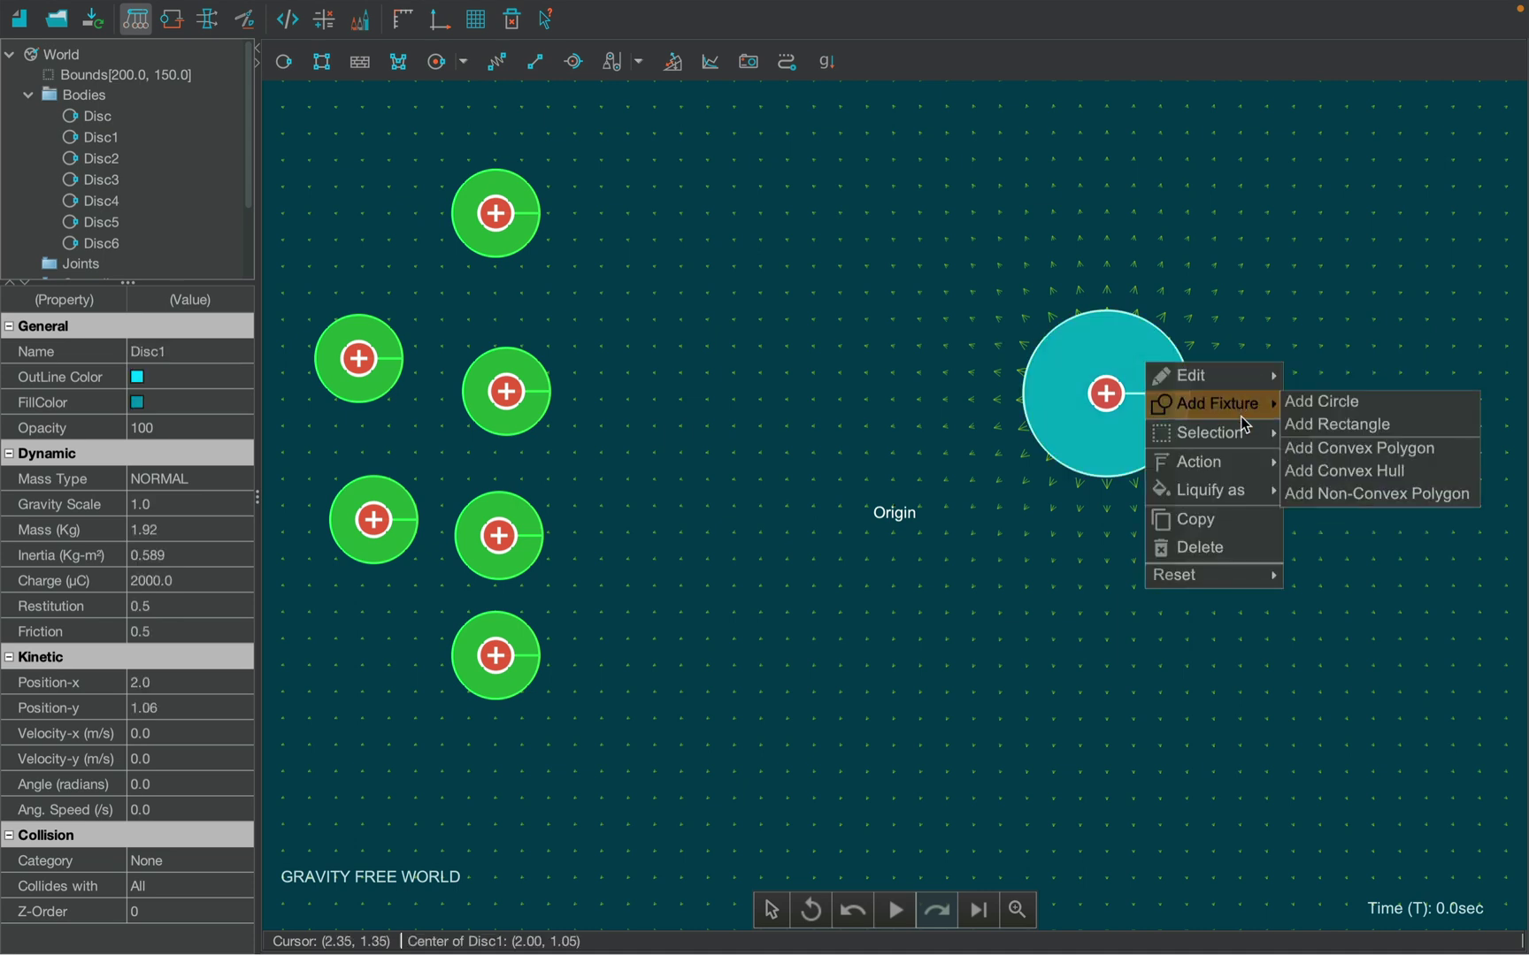
pyautogui.moveTo(1243, 442)
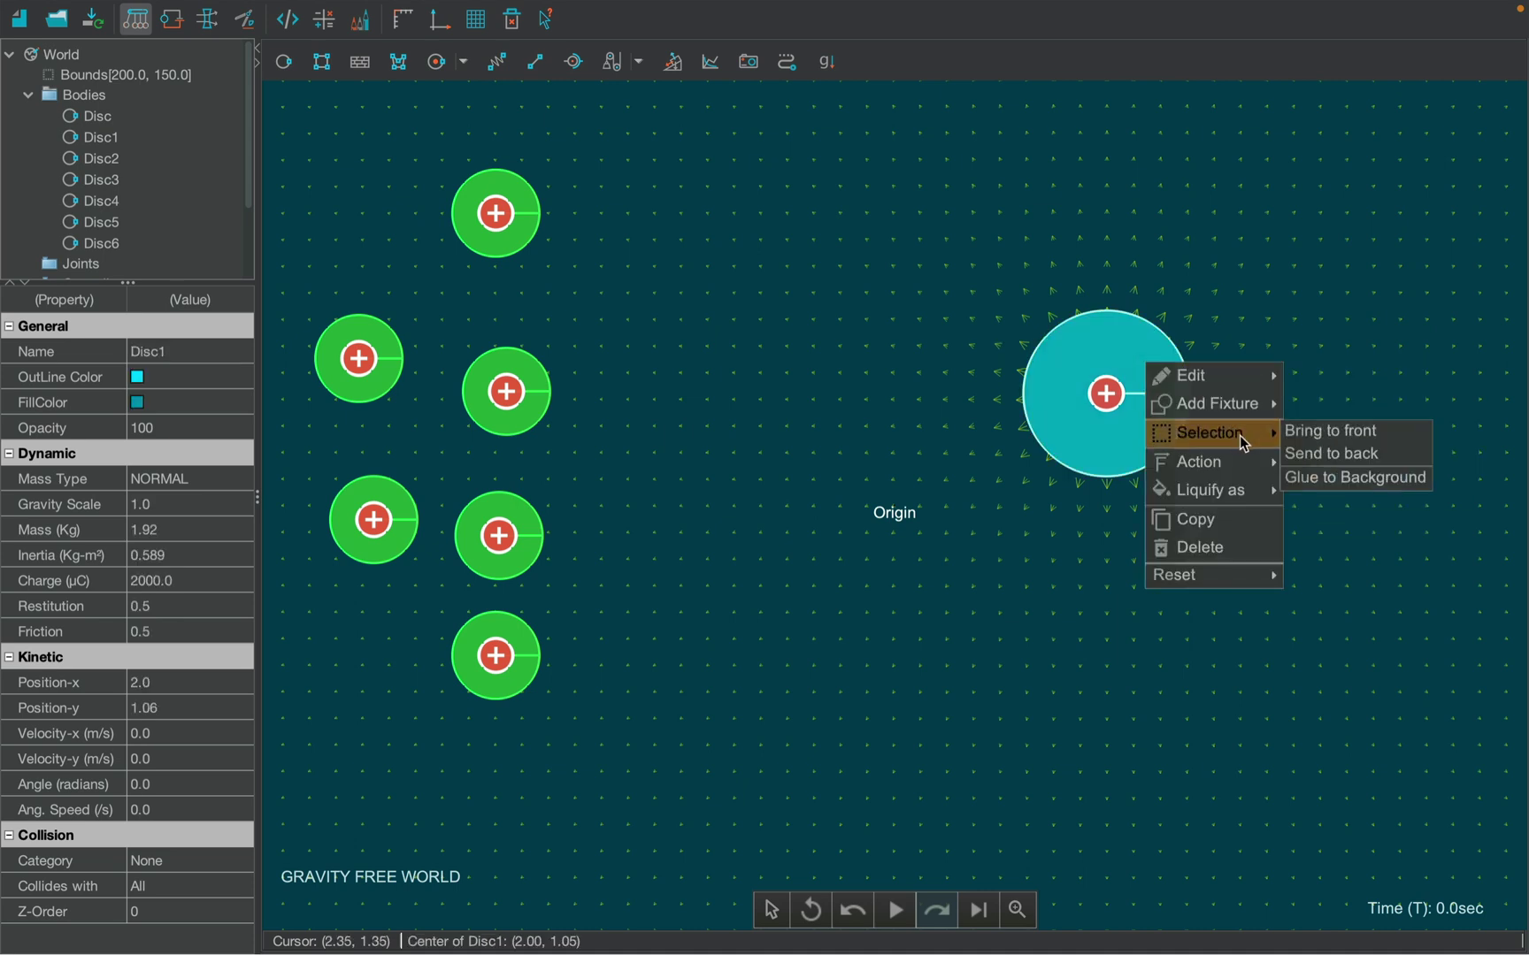
pyautogui.click(1341, 479)
pyautogui.click(964, 212)
pyautogui.scroll(-3, 963, 212)
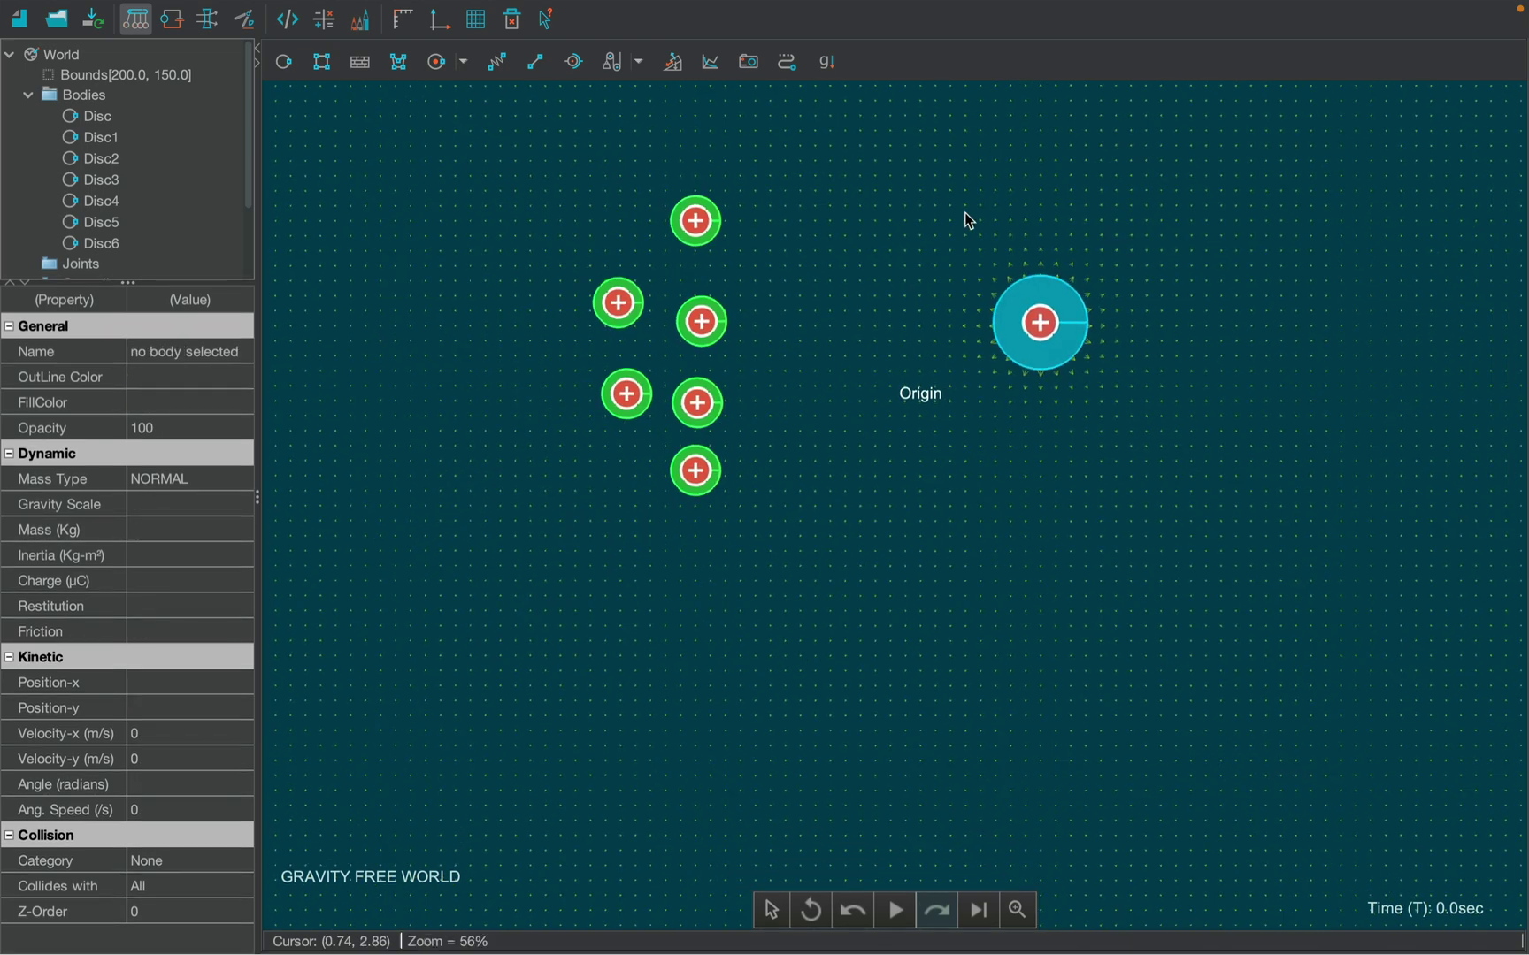
# - Run the simulation briefly, then pause and reset it to time zero
pyautogui.moveTo(964, 213); pyautogui.dragTo(953, 405)
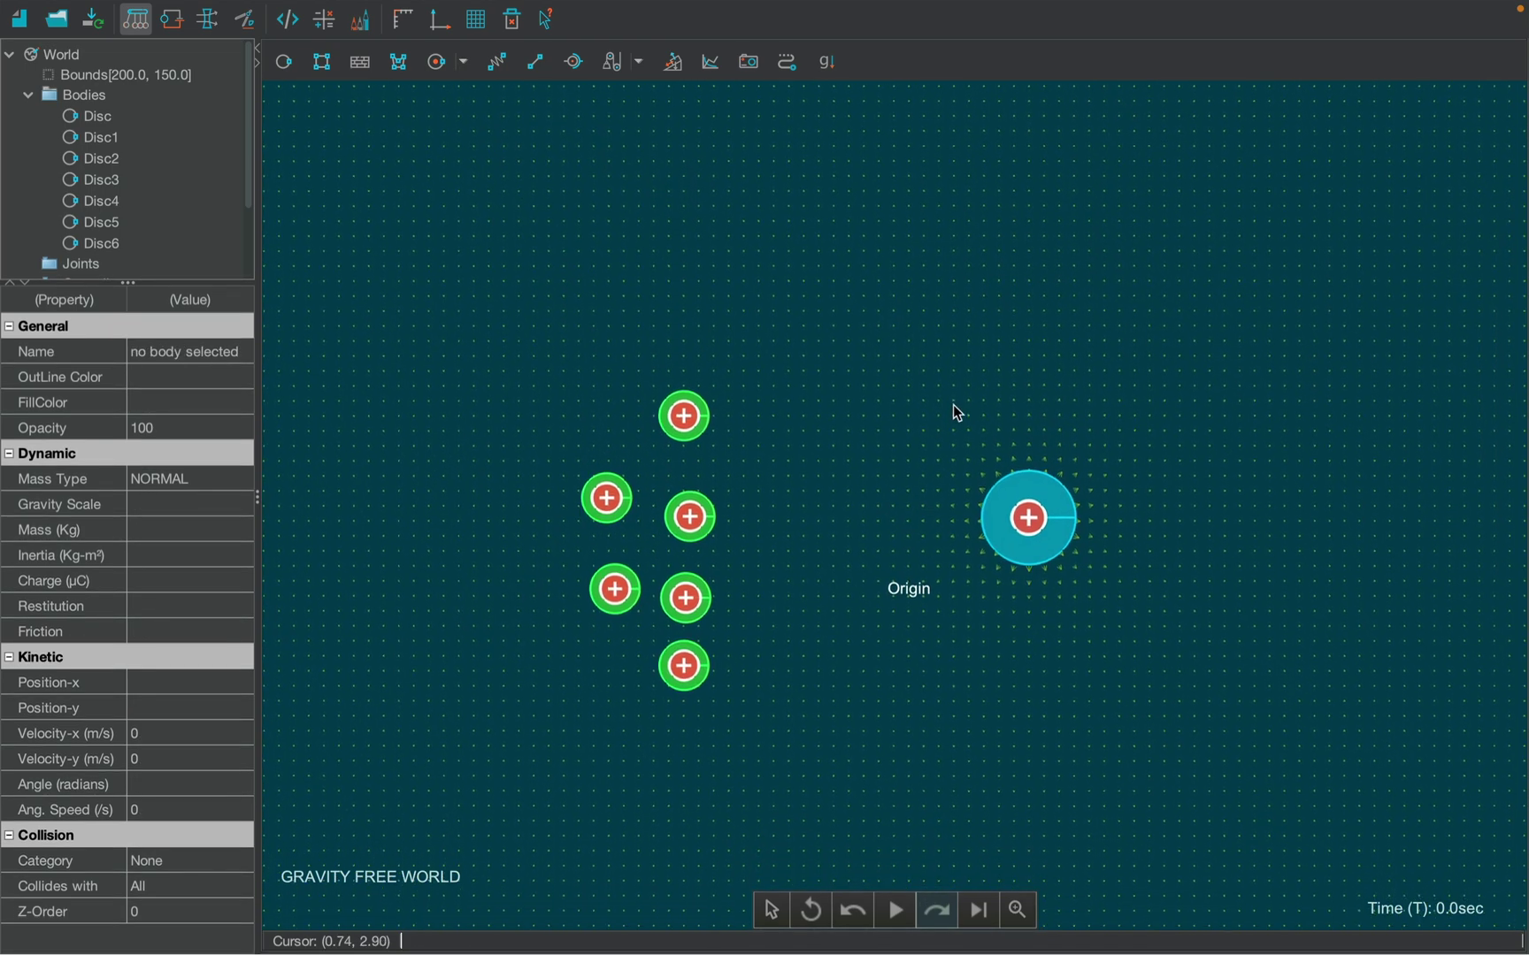
pyautogui.click(896, 910)
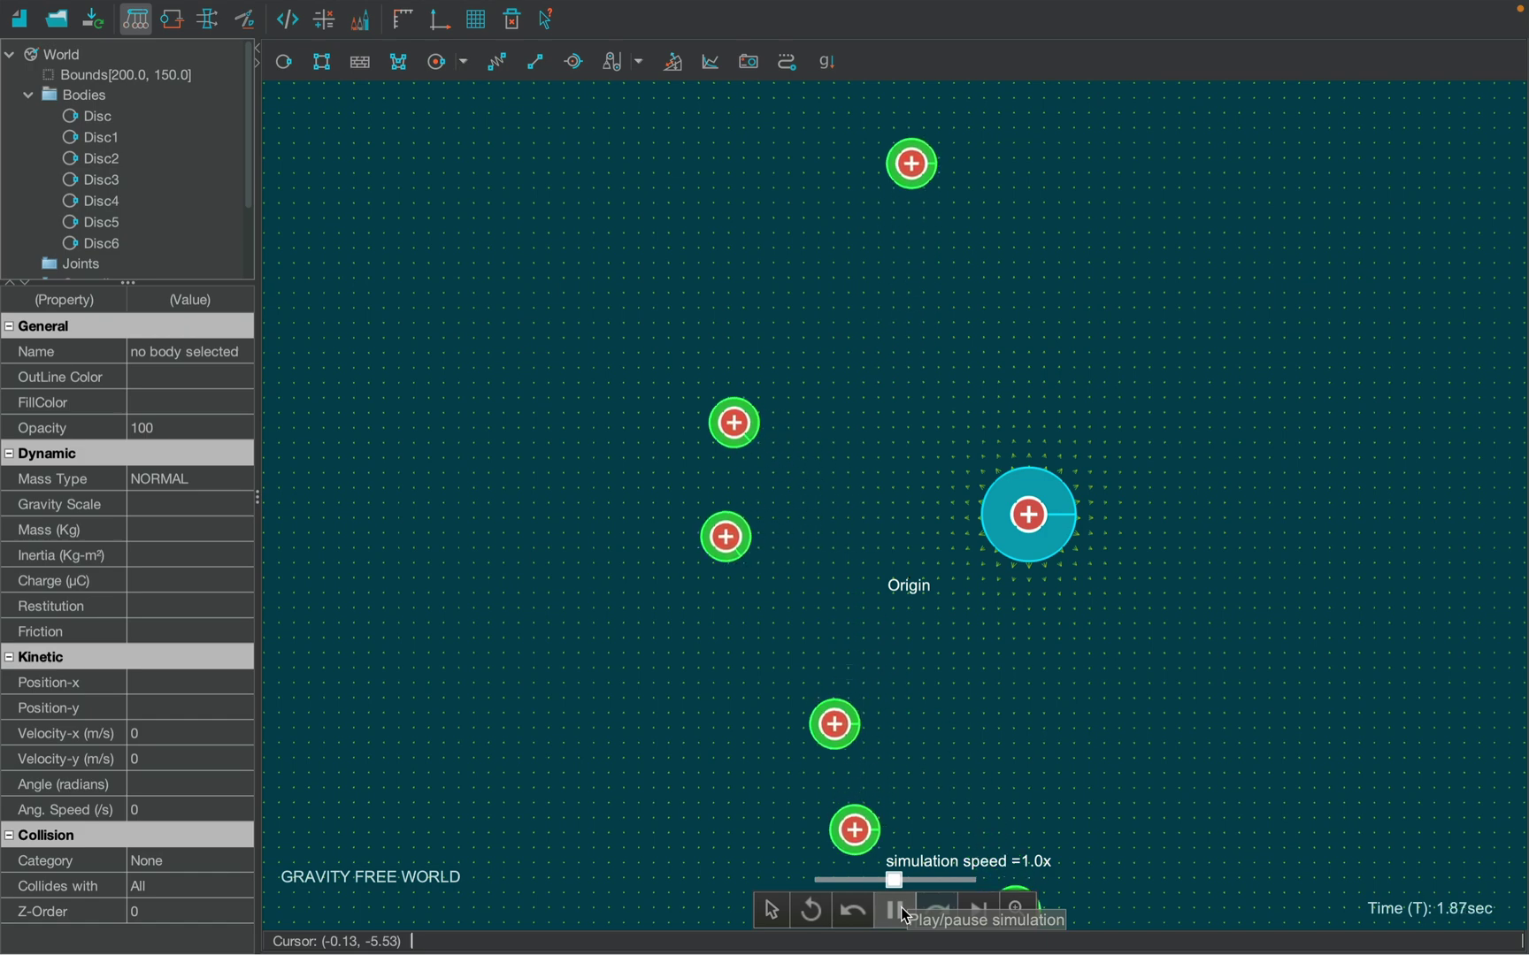
pyautogui.click(895, 911)
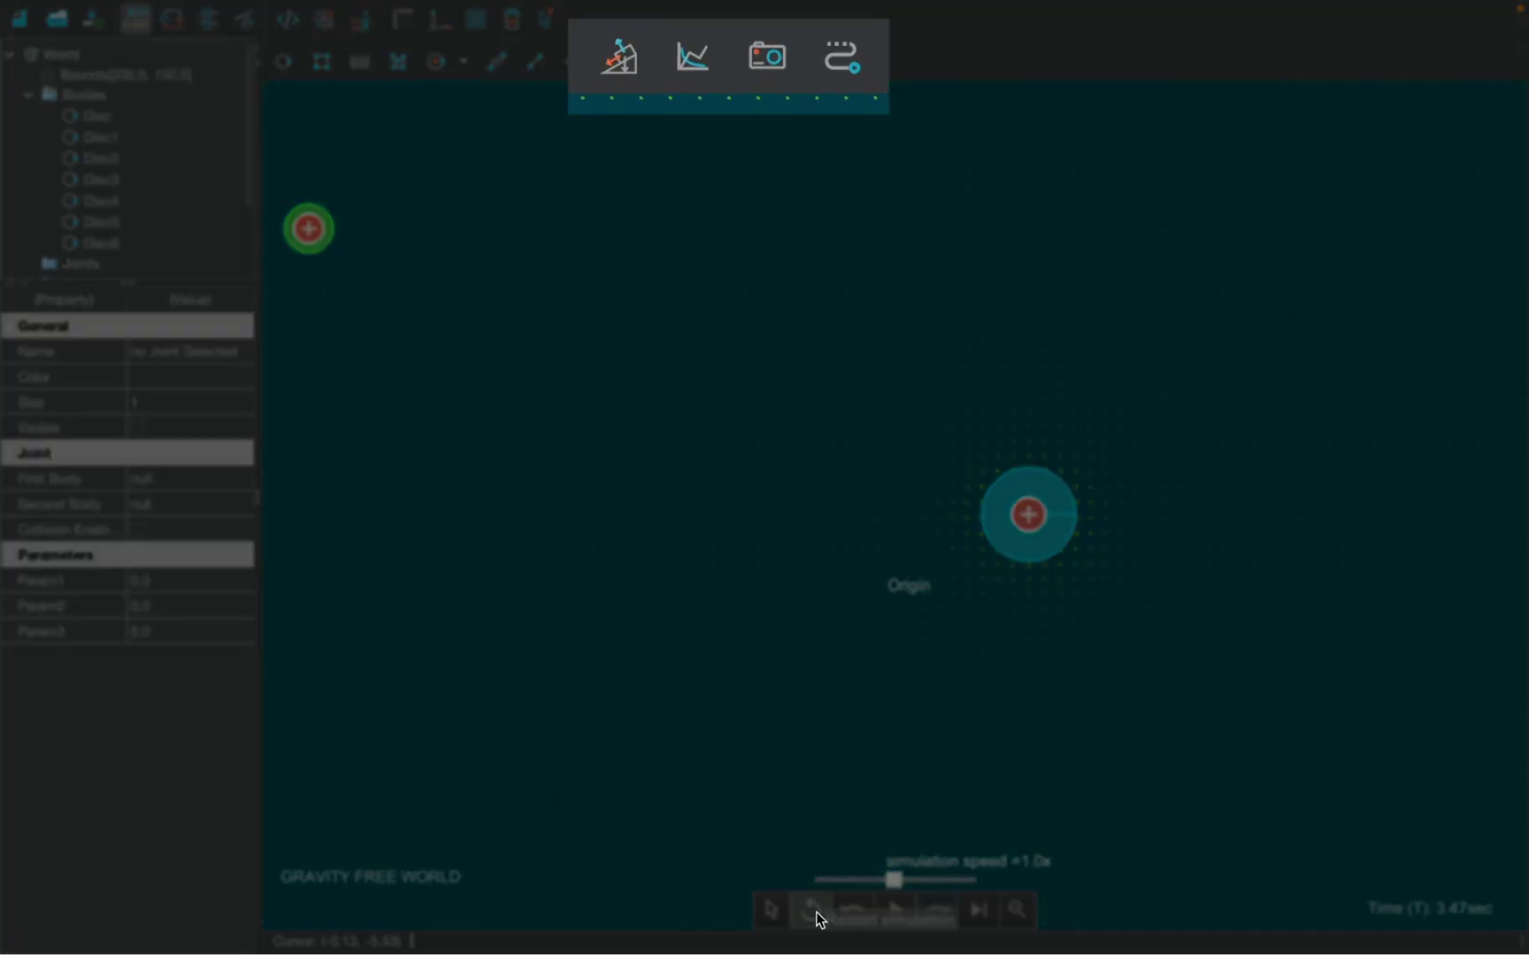
pyautogui.click(812, 911)
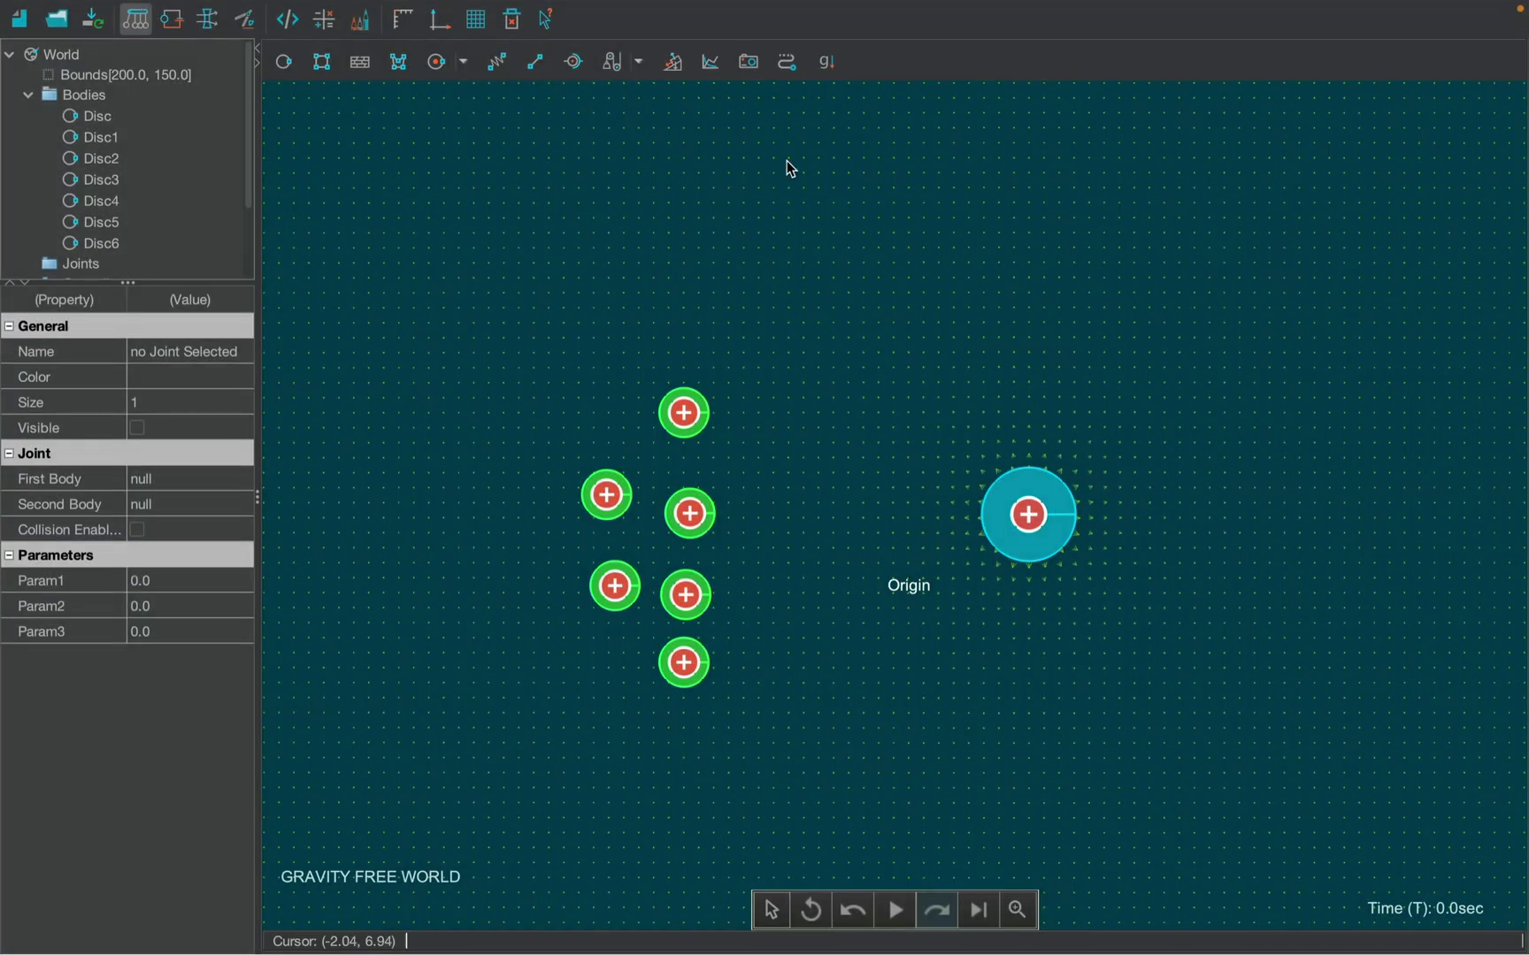
# - Attach dotted tracers to all six green discs and run the simulation
pyautogui.click(786, 62)
pyautogui.click(895, 101)
pyautogui.click(912, 147)
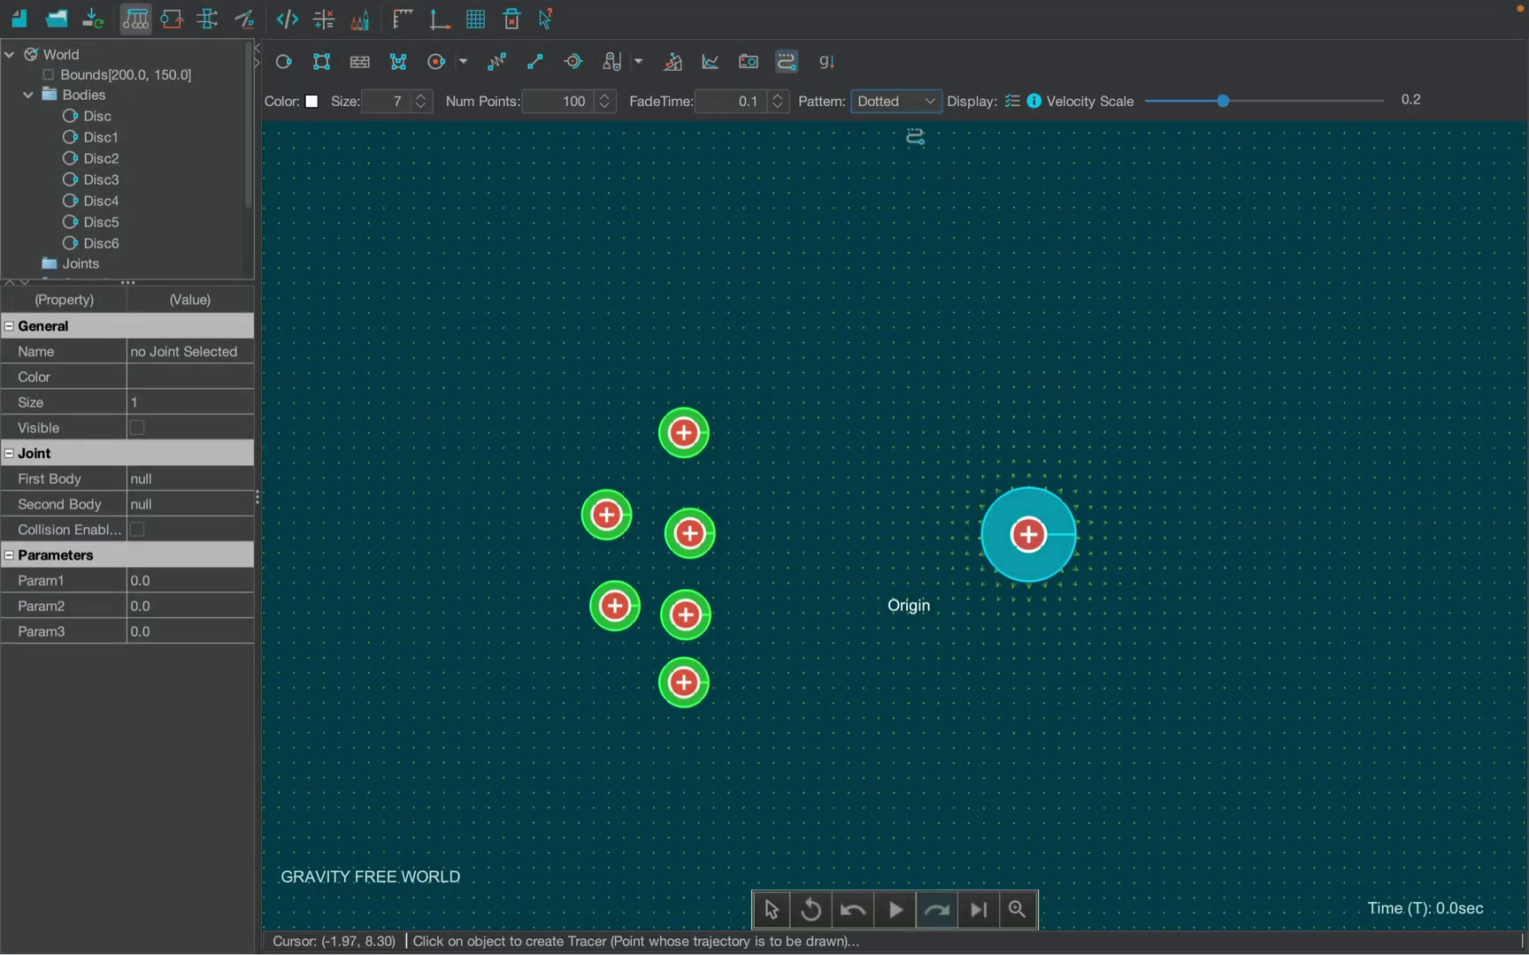
pyautogui.click(671, 452)
pyautogui.click(608, 520)
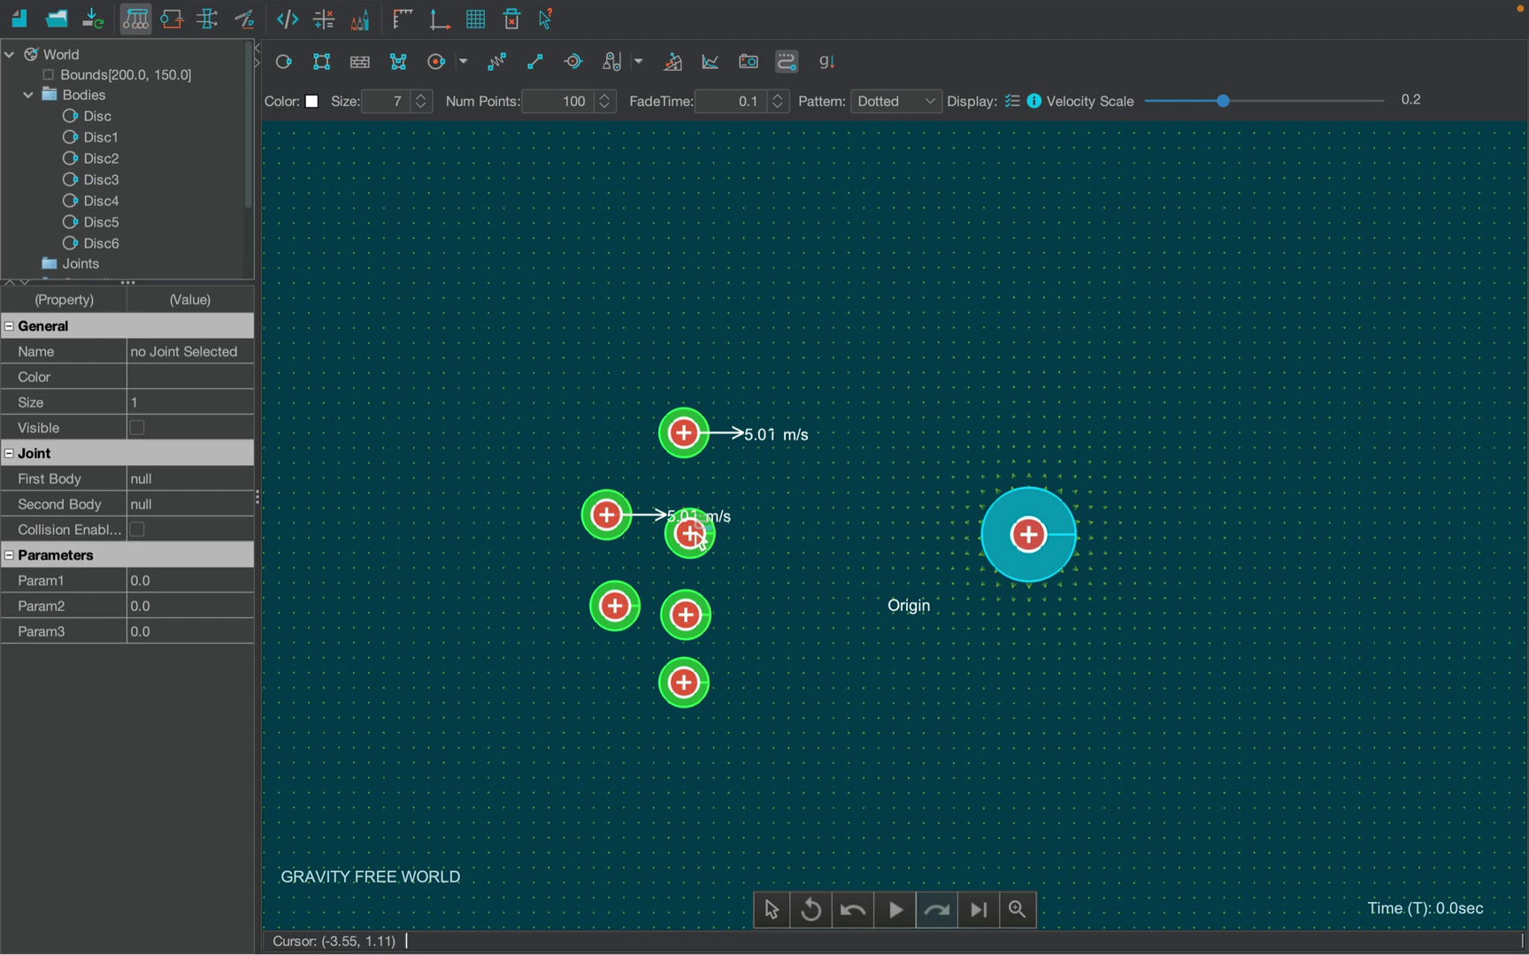
pyautogui.click(692, 538)
pyautogui.click(617, 610)
pyautogui.click(686, 615)
pyautogui.click(683, 682)
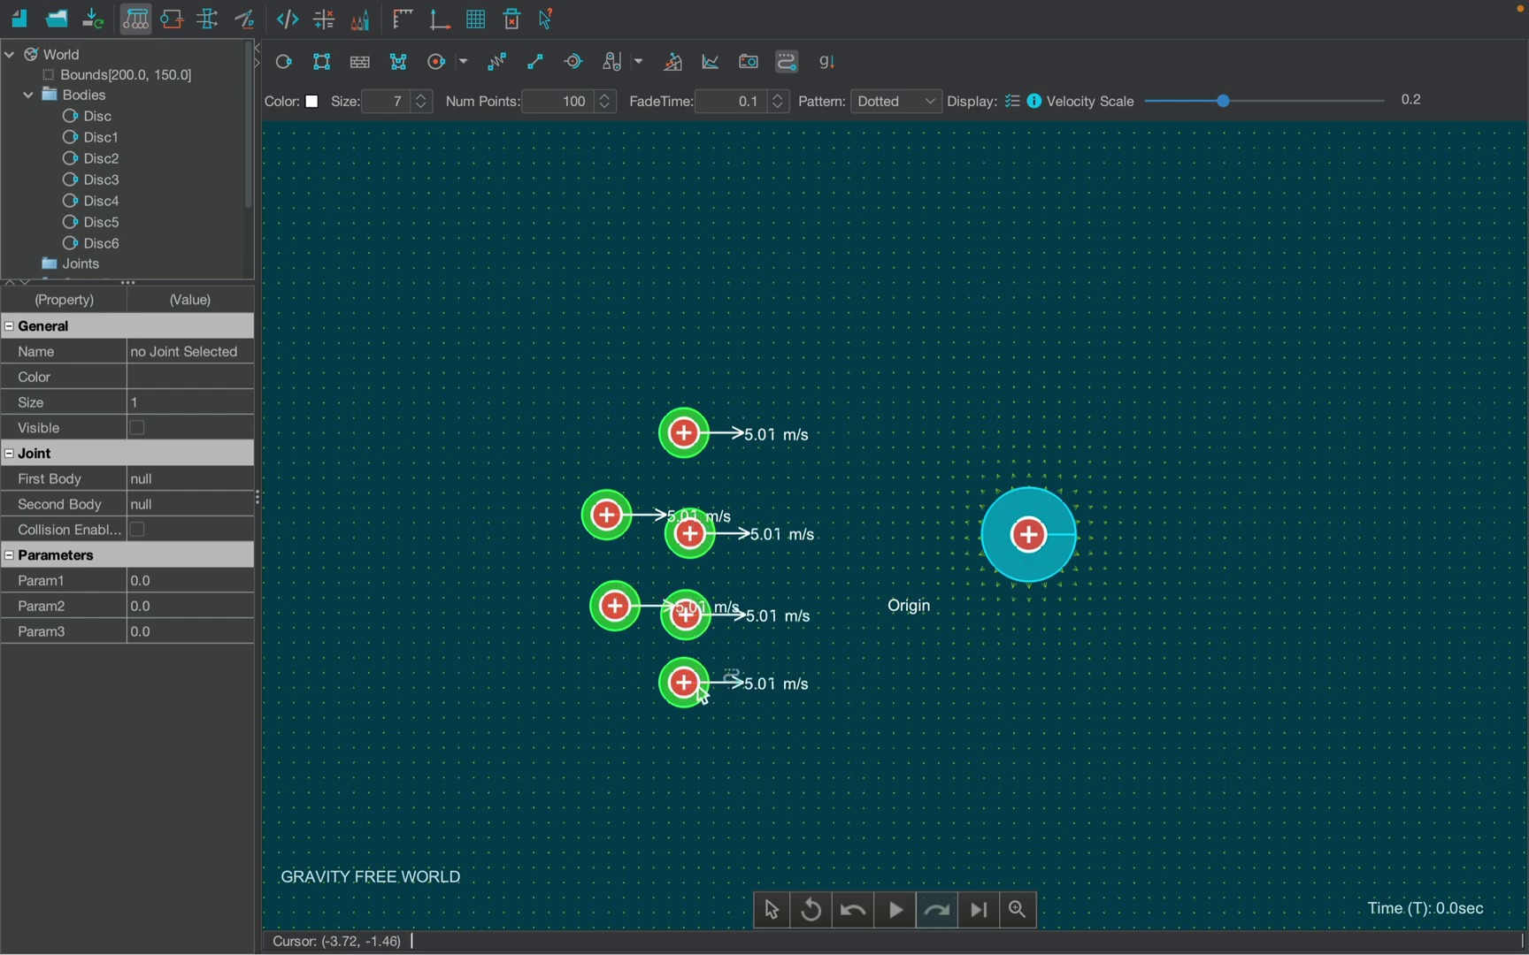
pyautogui.click(894, 903)
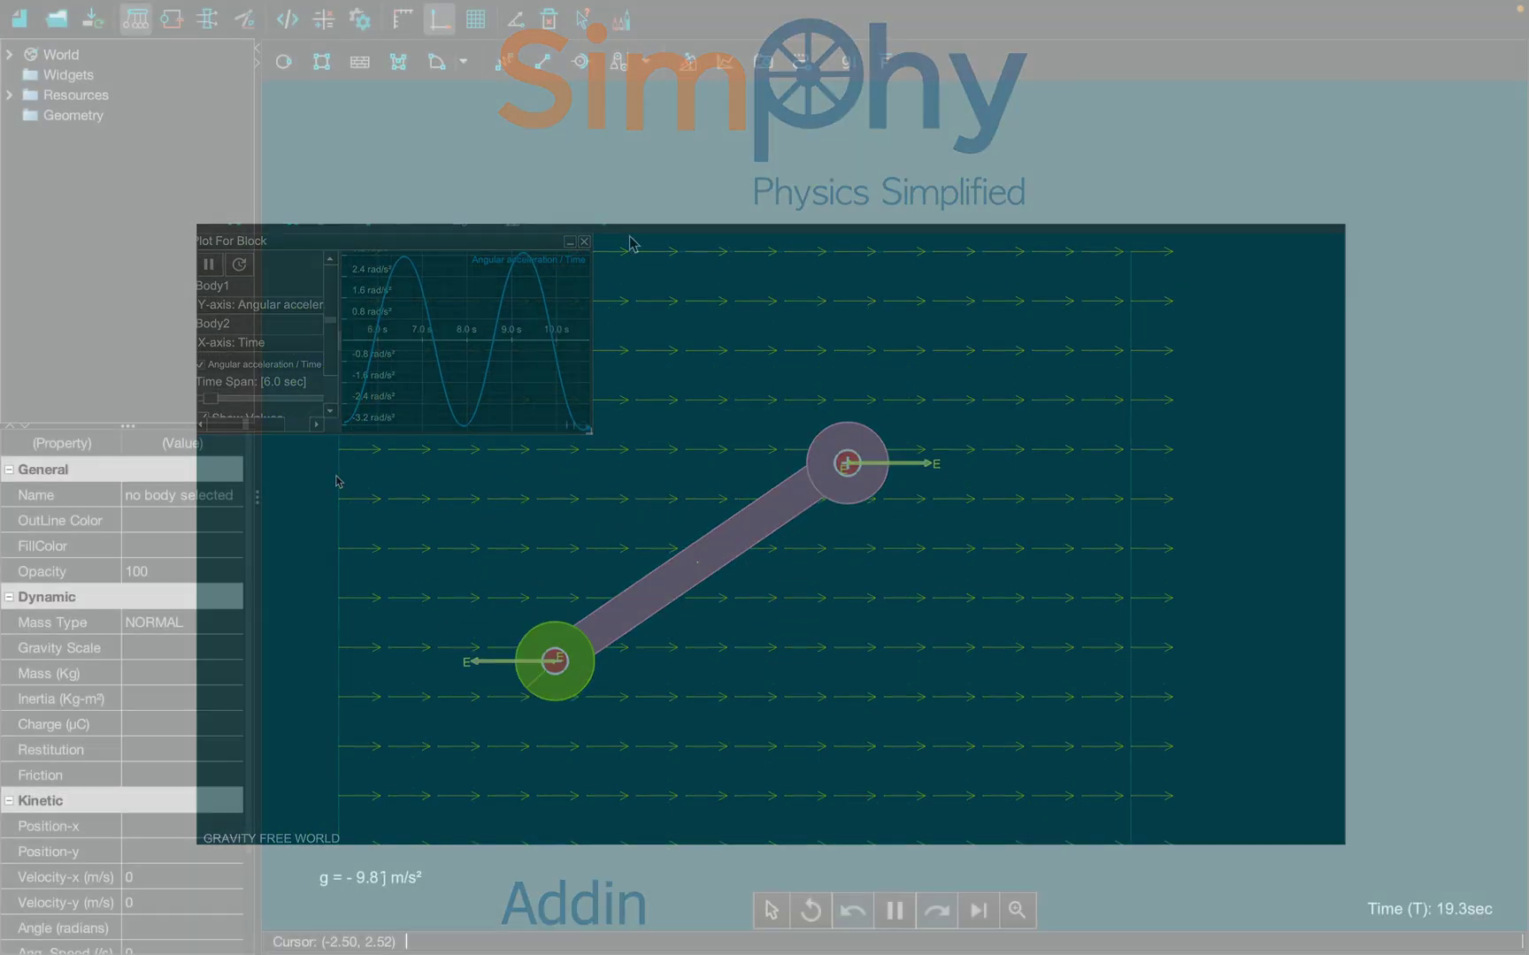
# - Add a rectangular uniform electric field of 1000000 N/C along +x and frame it in view
pyautogui.rightClick(631, 243)
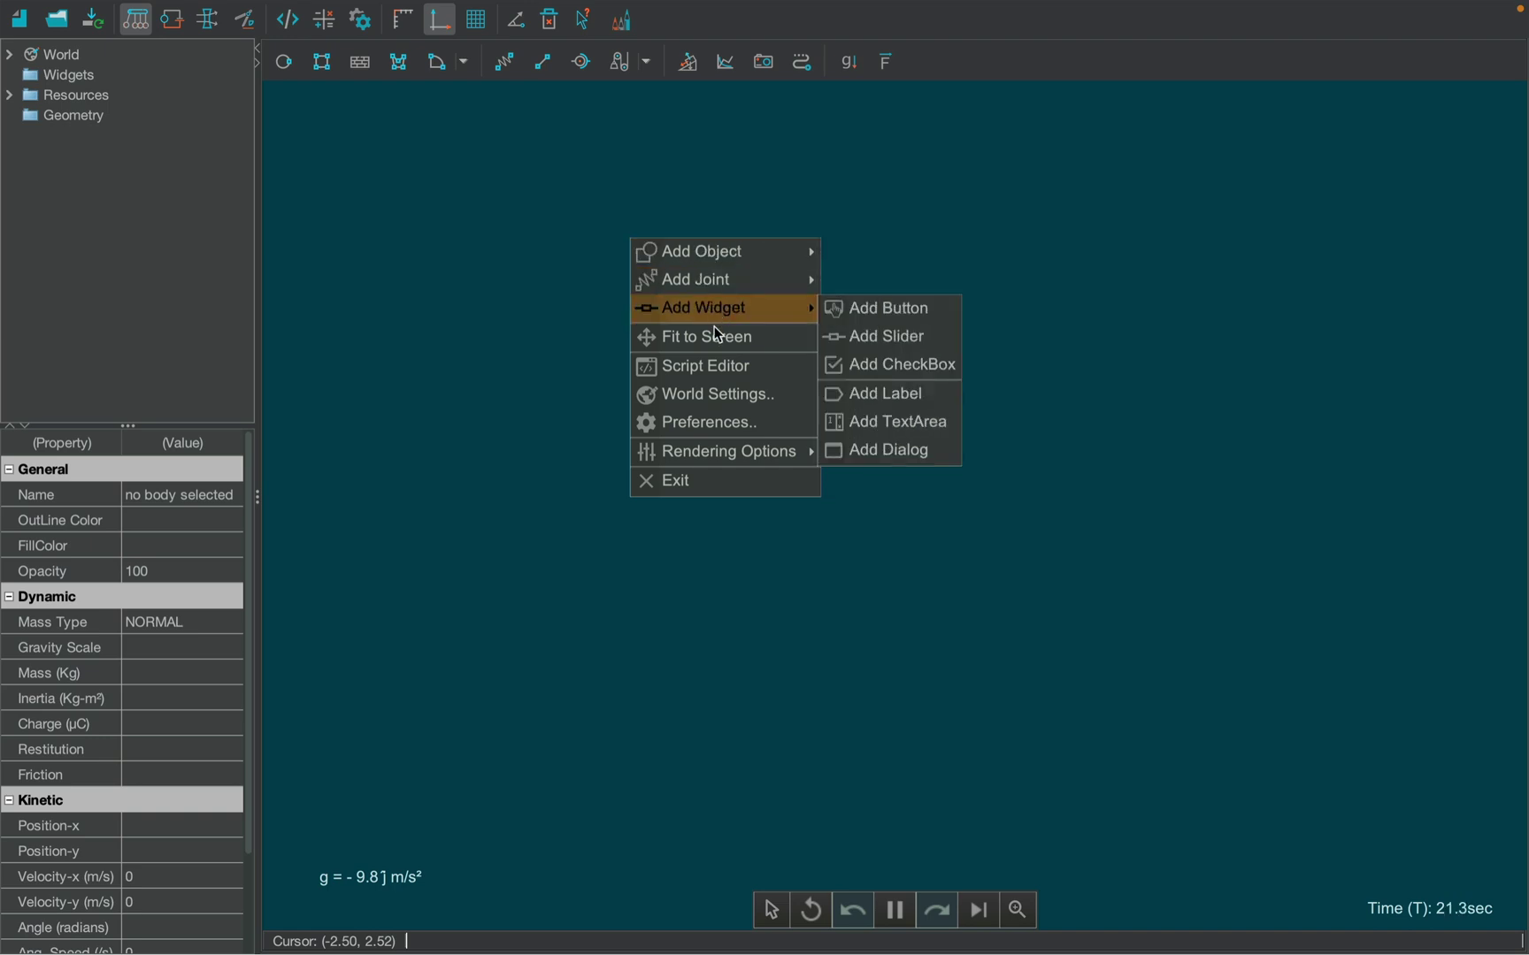
pyautogui.click(718, 397)
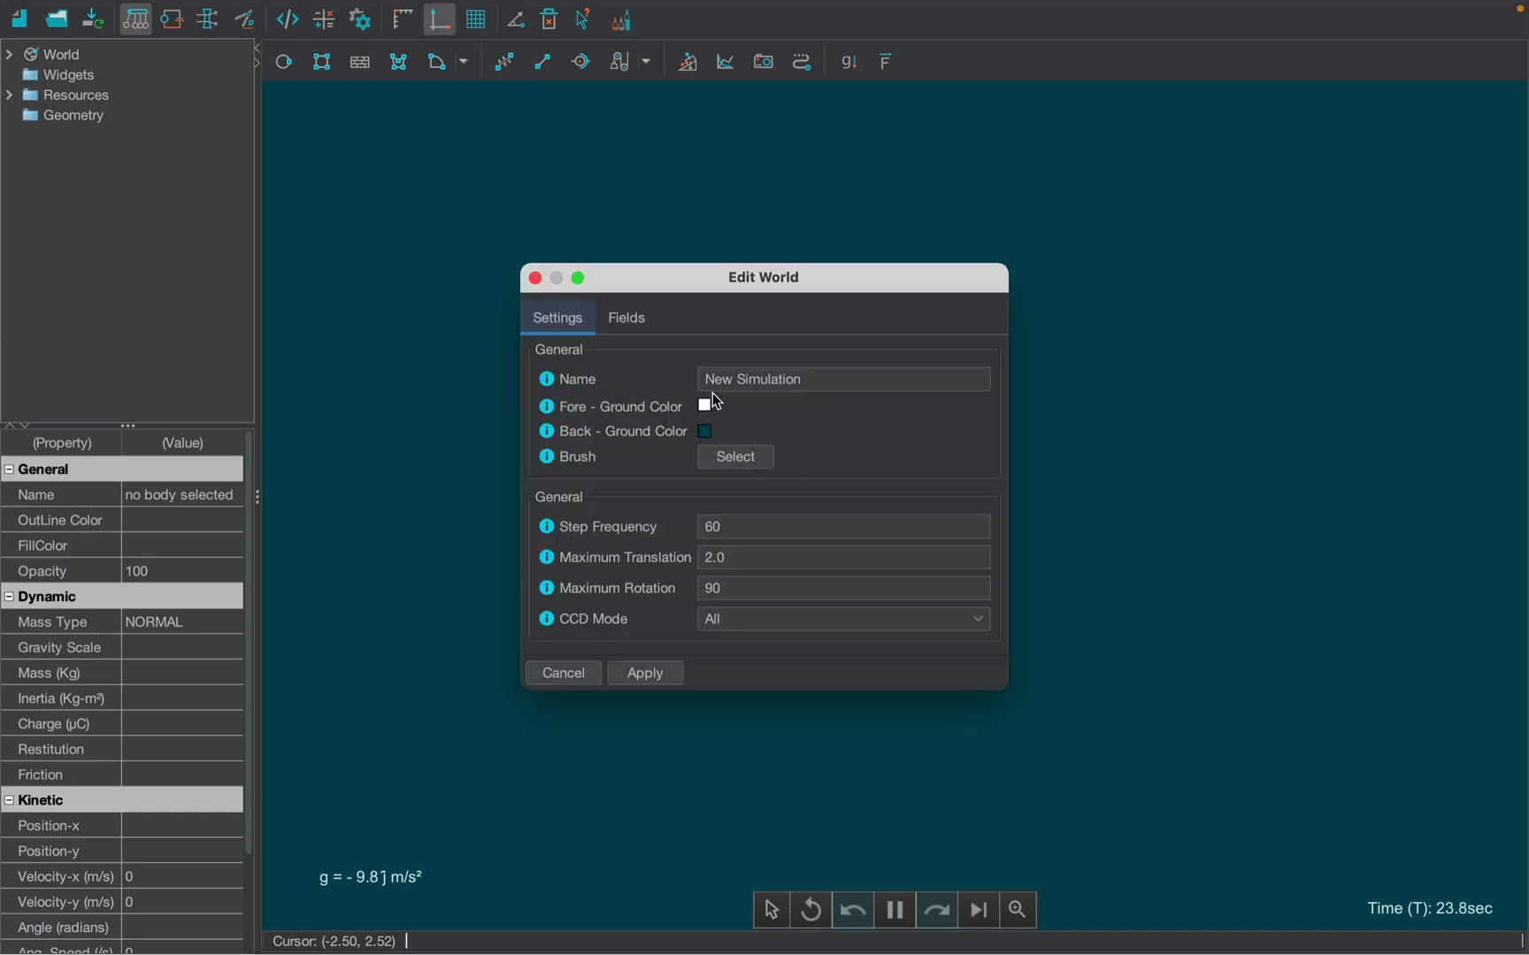
pyautogui.click(637, 324)
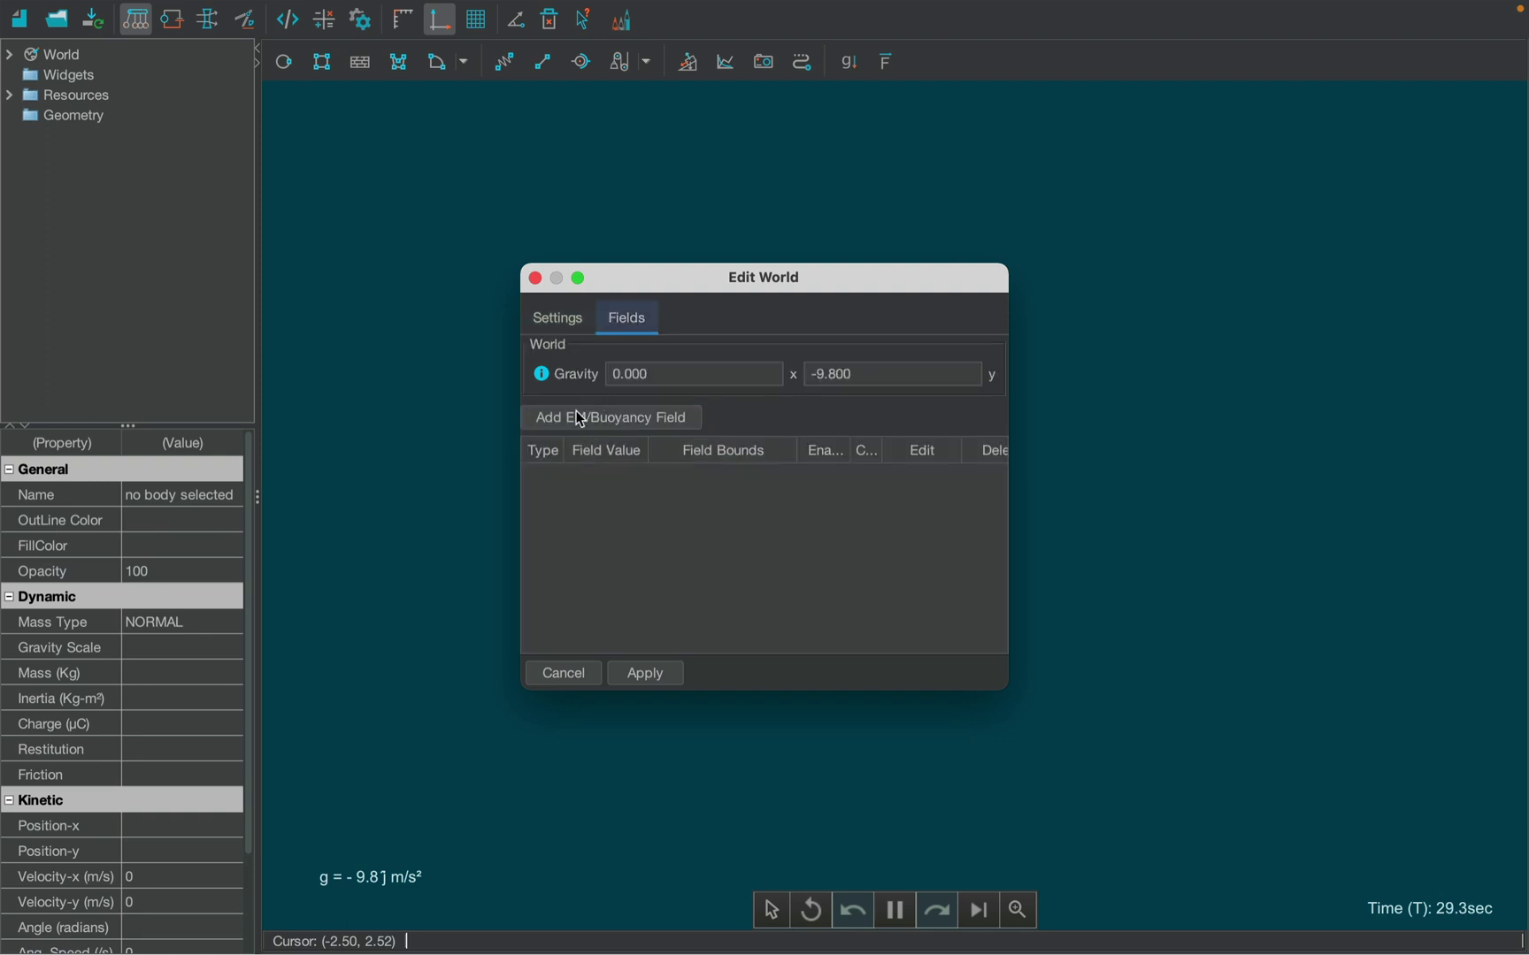
pyautogui.click(610, 419)
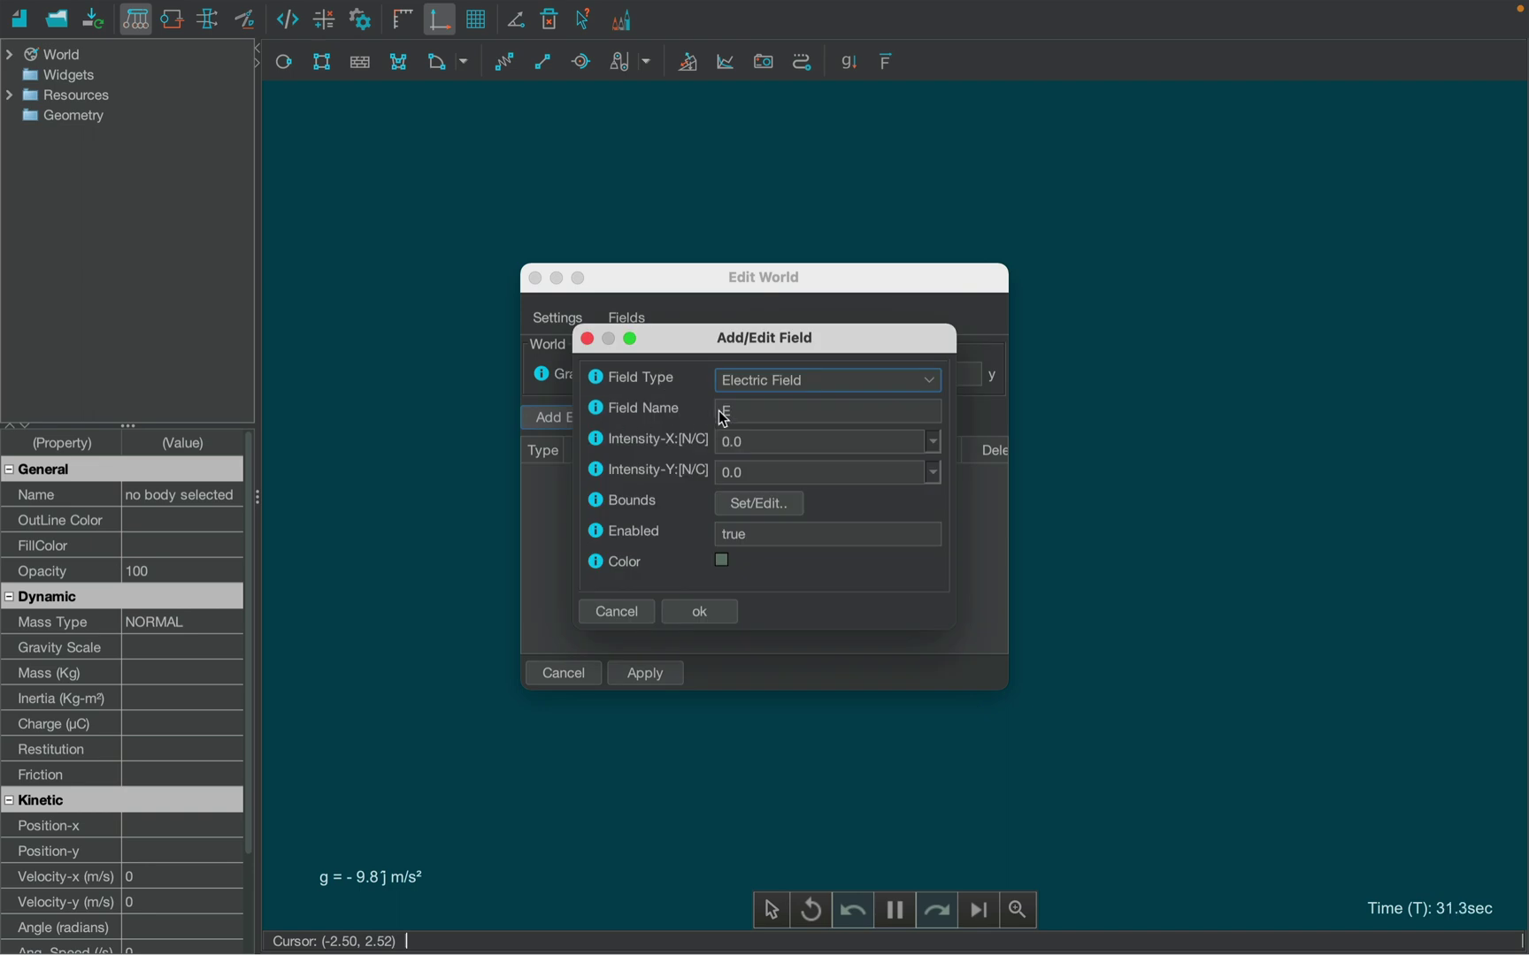
pyautogui.click(763, 386)
pyautogui.click(762, 387)
pyautogui.click(750, 506)
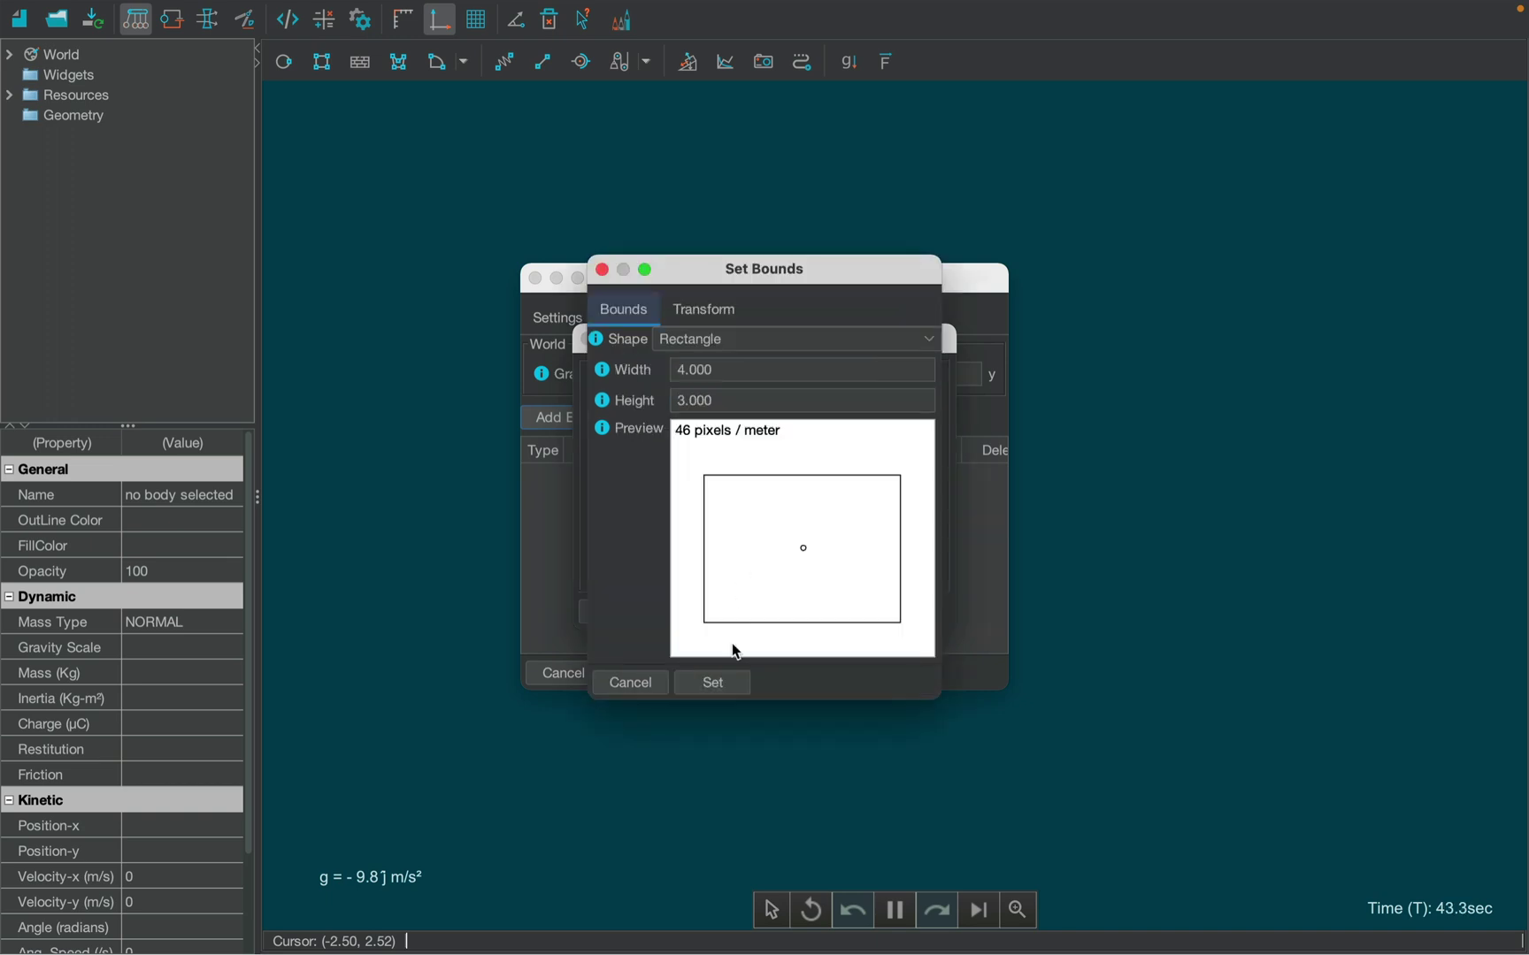
pyautogui.click(718, 681)
pyautogui.click(707, 619)
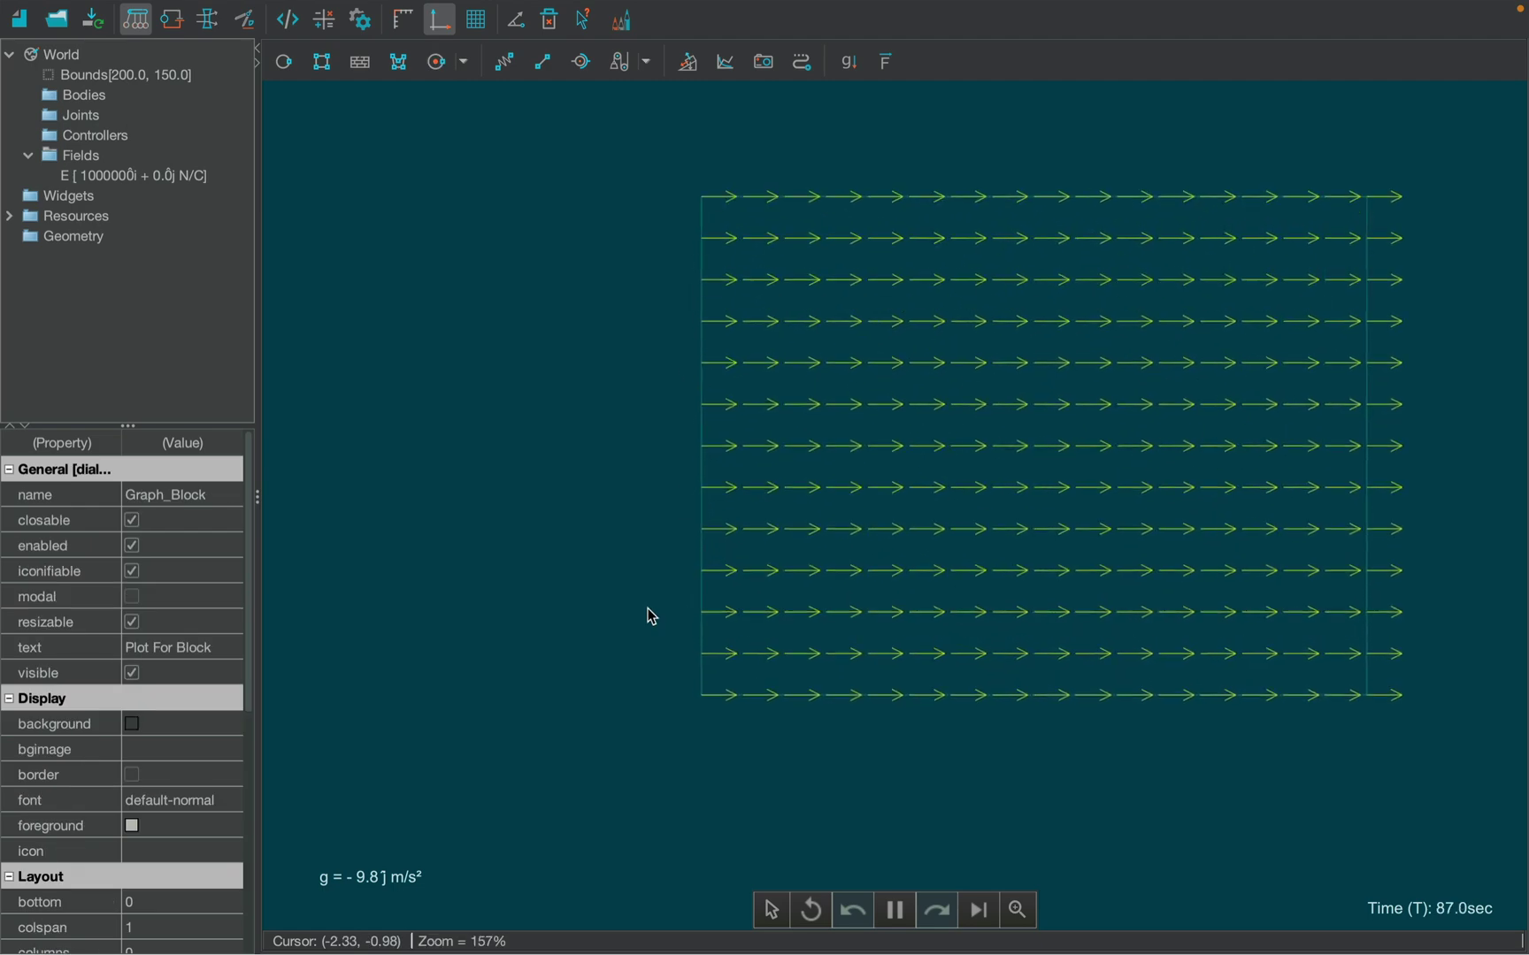
pyautogui.scroll(5, 632, 634)
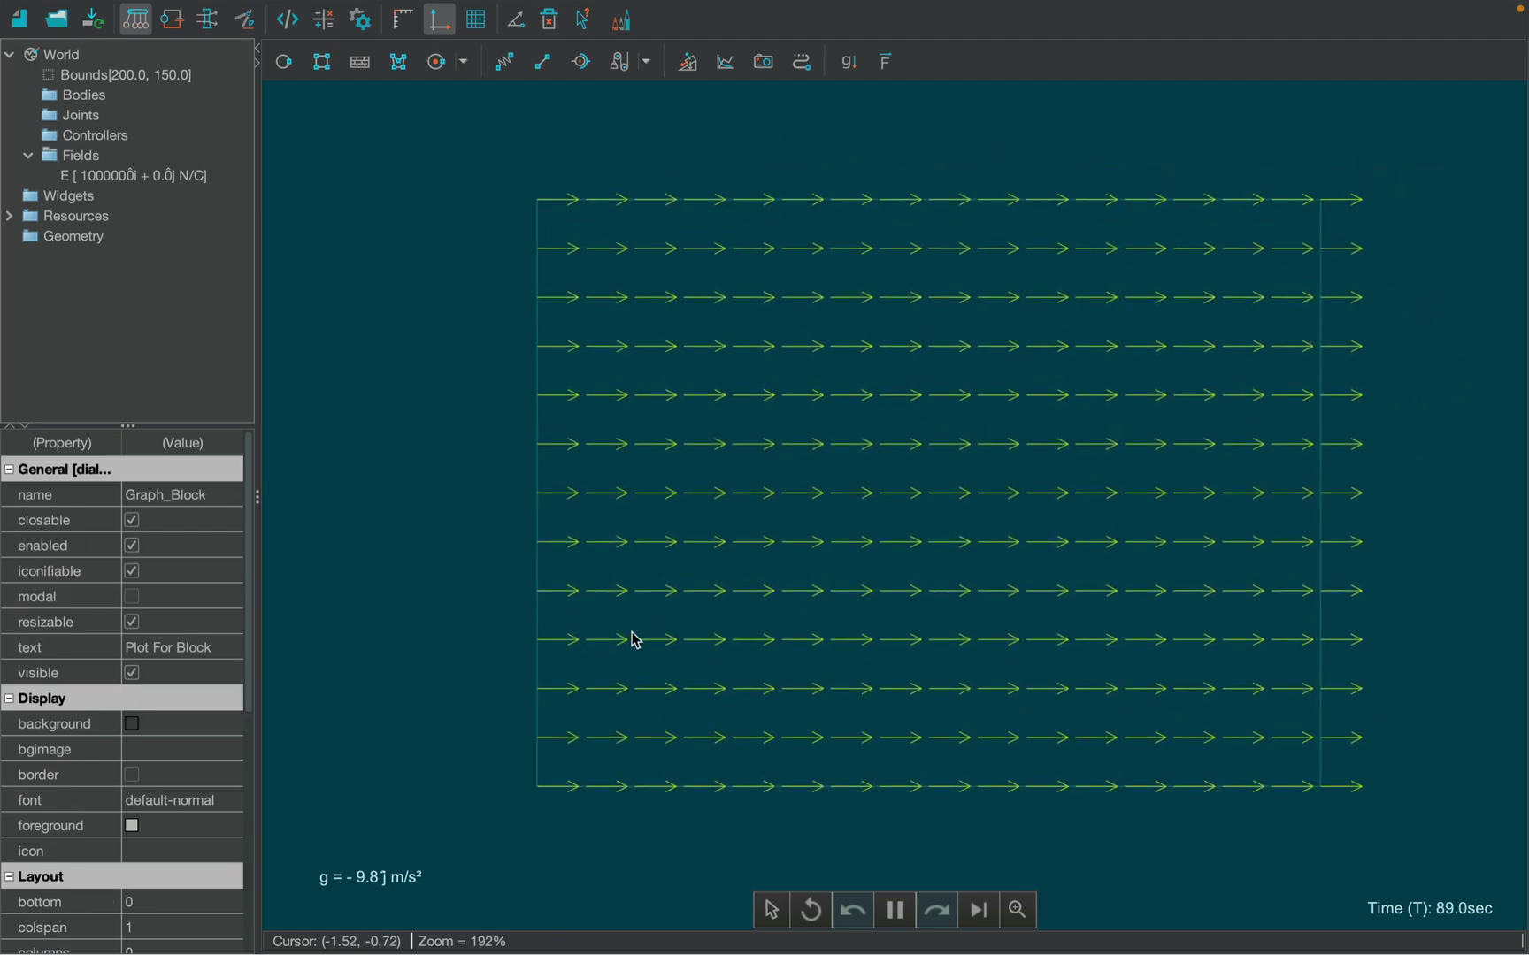
pyautogui.moveTo(887, 555); pyautogui.dragTo(709, 606)
# - Draw a green disc on the left and a pink disc on the right of the field
pyautogui.click(283, 62)
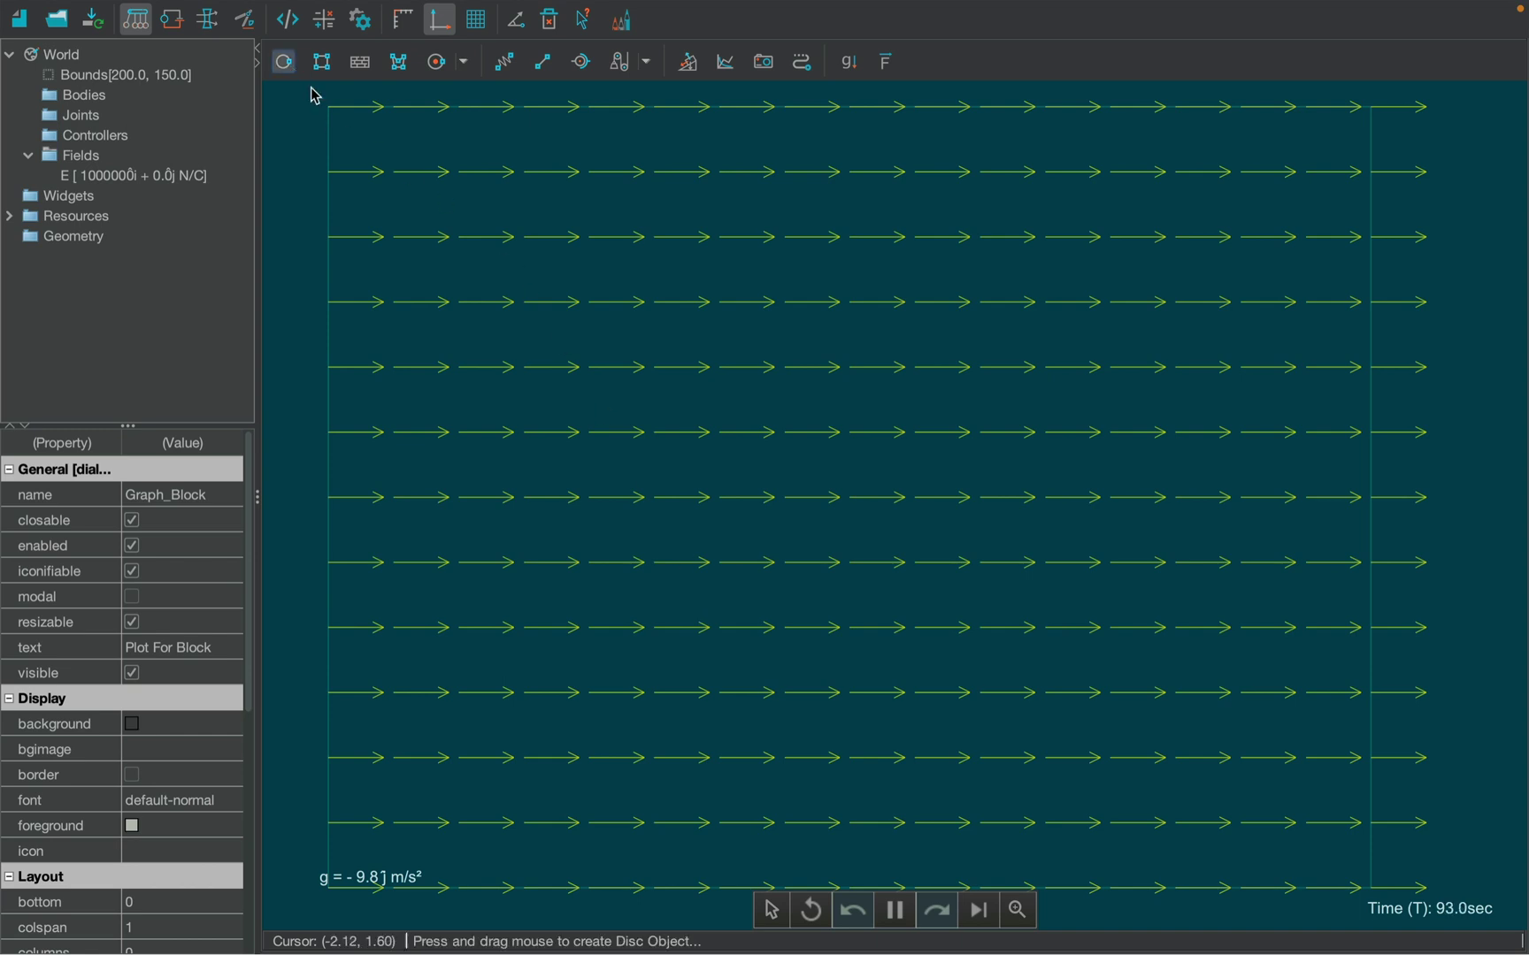
pyautogui.click(566, 509)
pyautogui.click(590, 570)
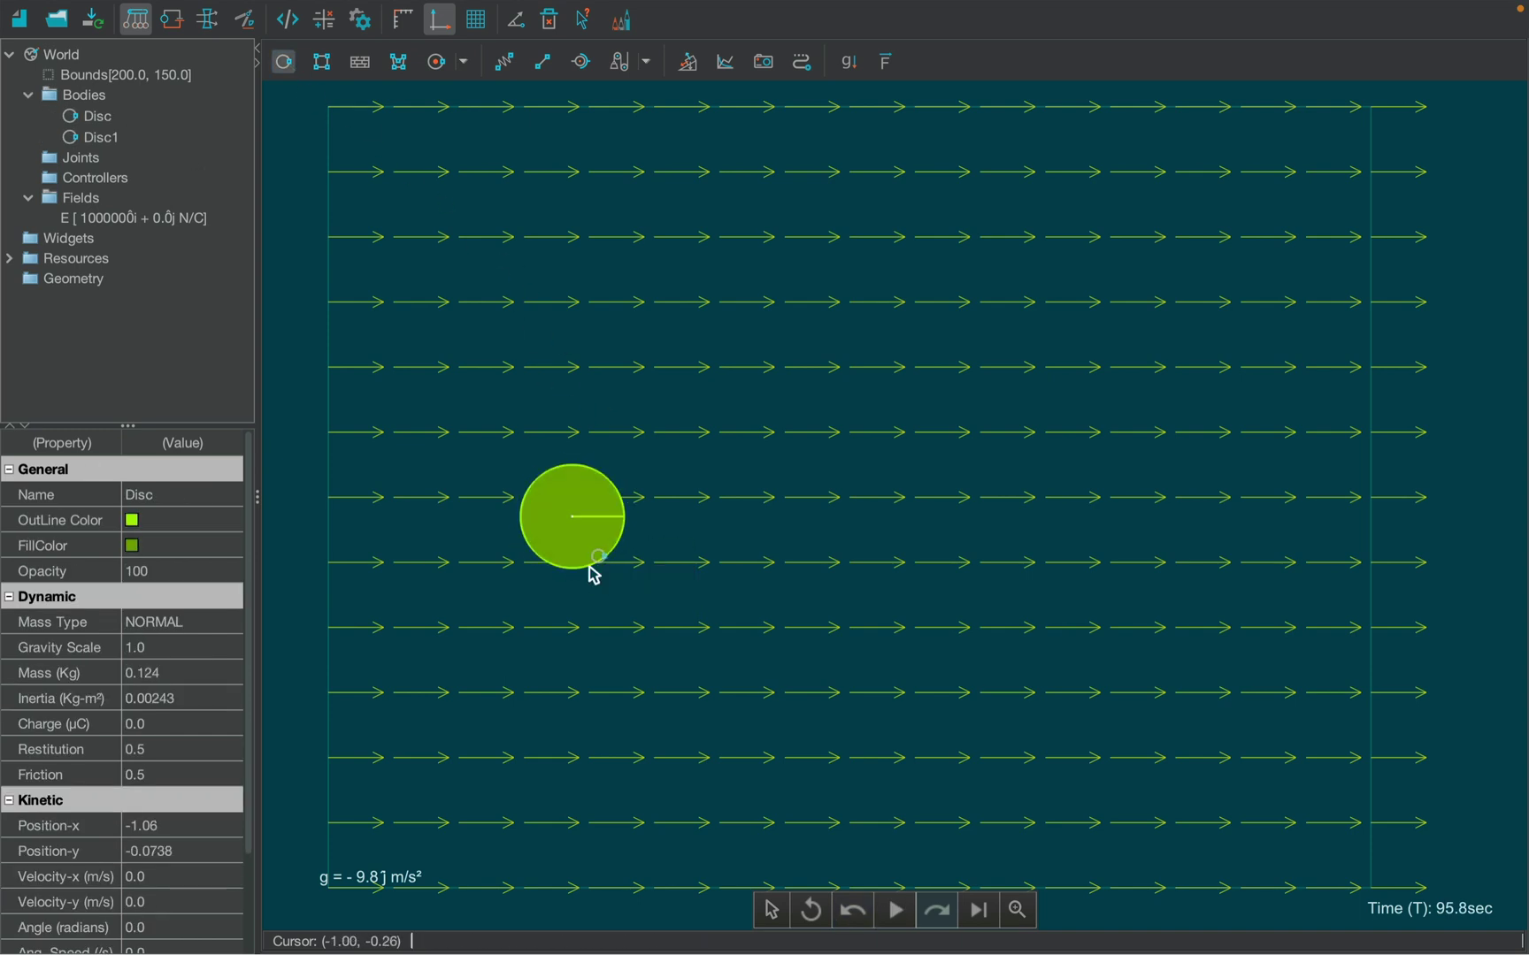
pyautogui.click(1037, 519)
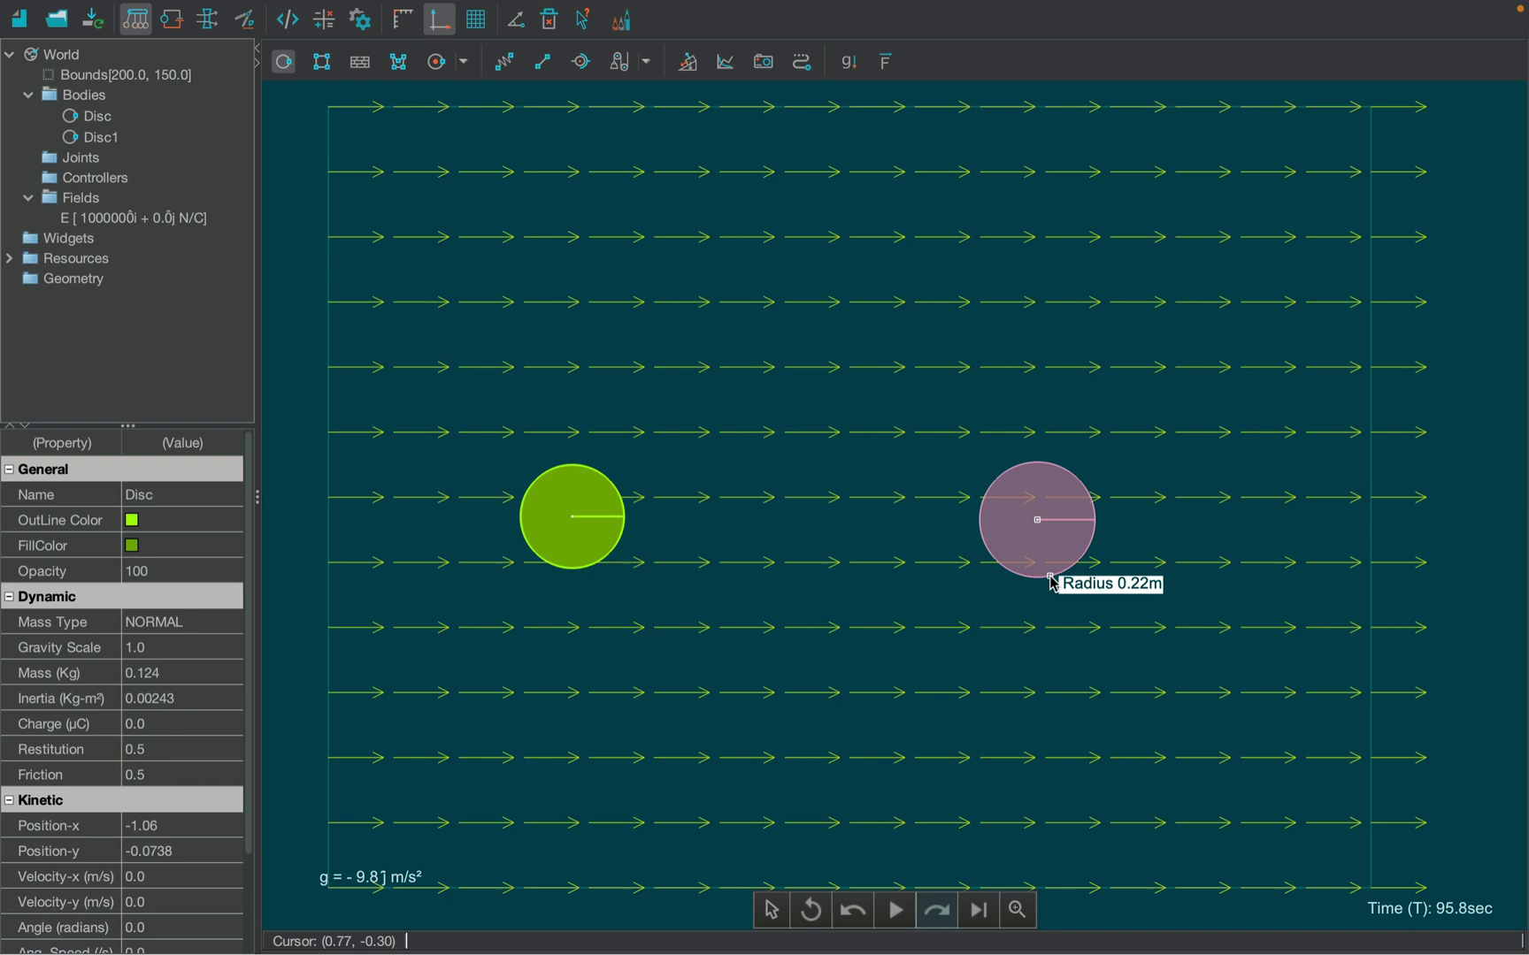
pyautogui.click(1046, 575)
pyautogui.press('Escape')
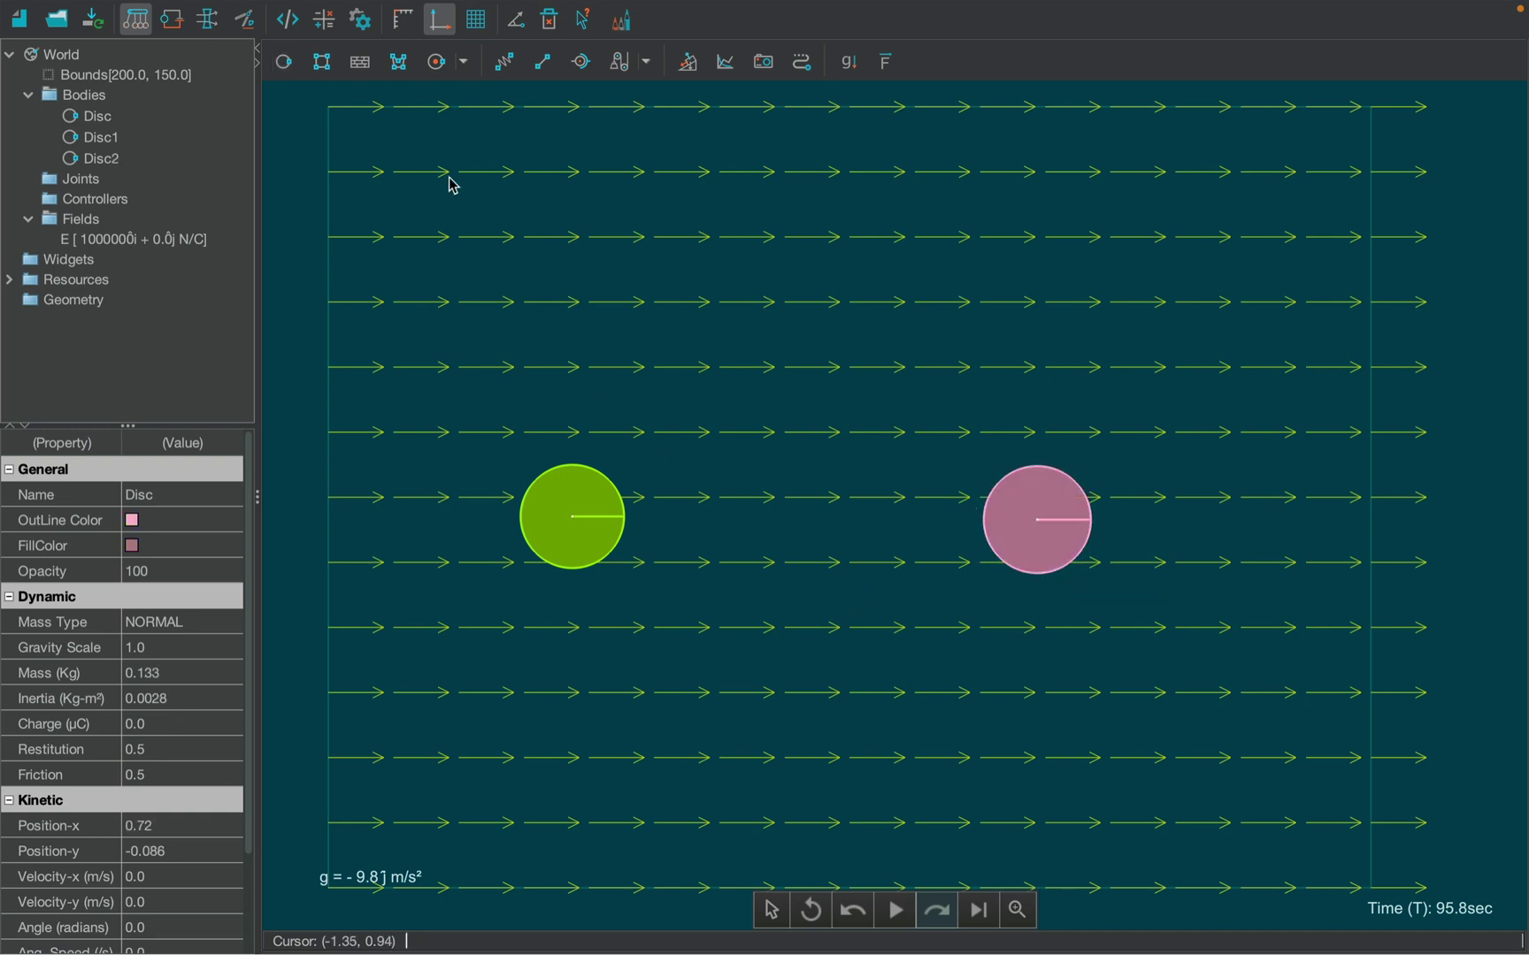
# - Charge the green disc −1 µC and the pink disc +1 µC
pyautogui.click(556, 479)
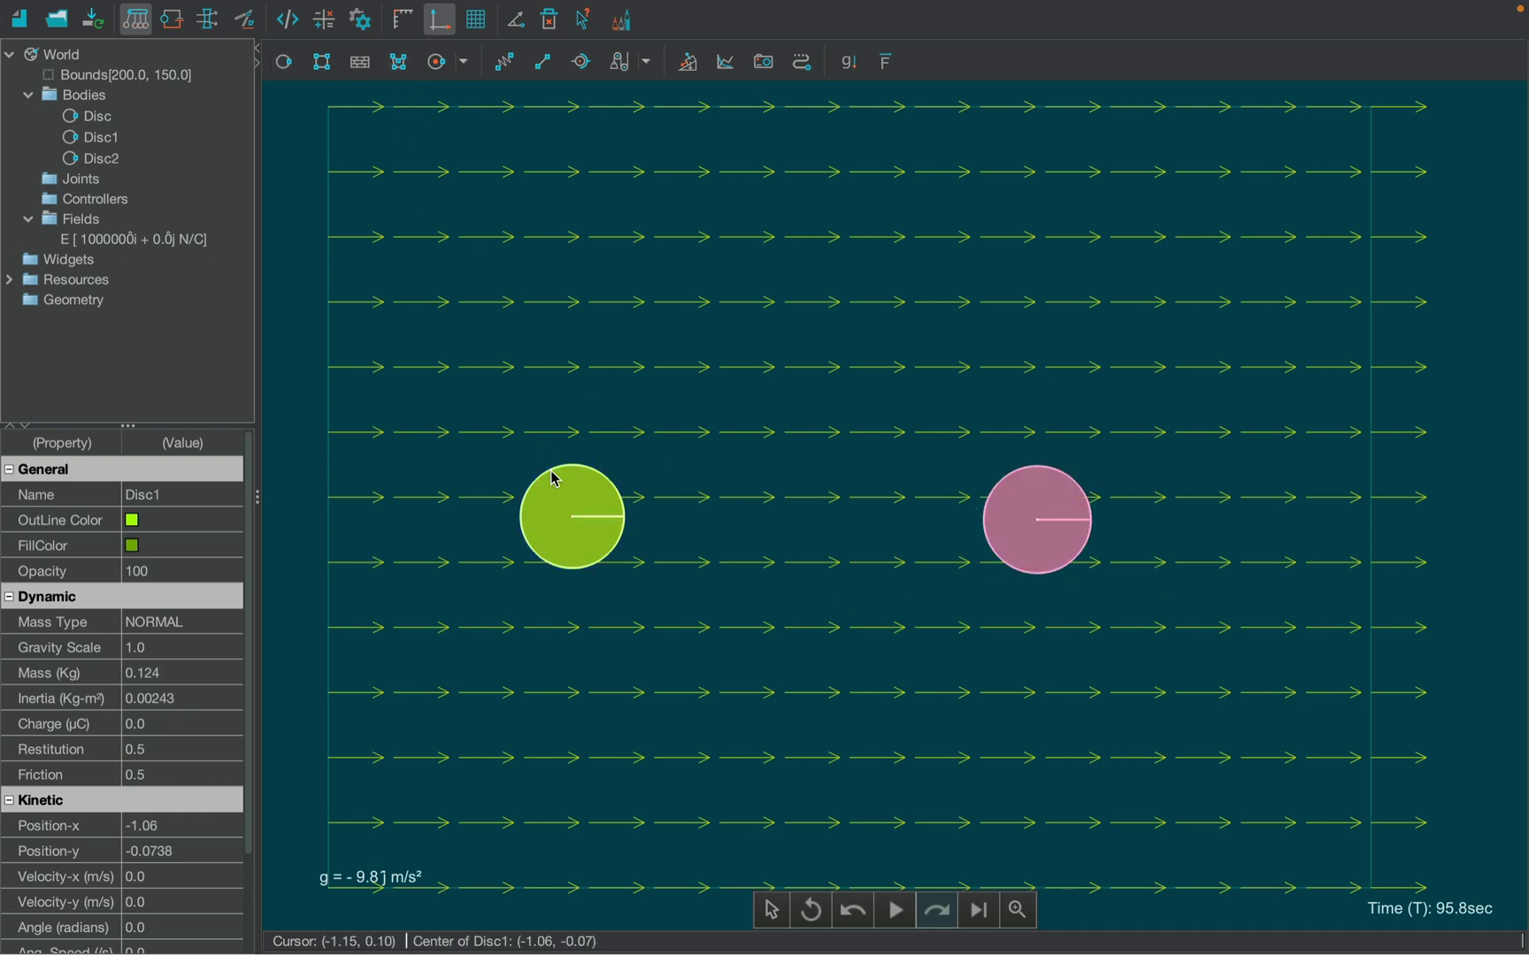
pyautogui.click(135, 725)
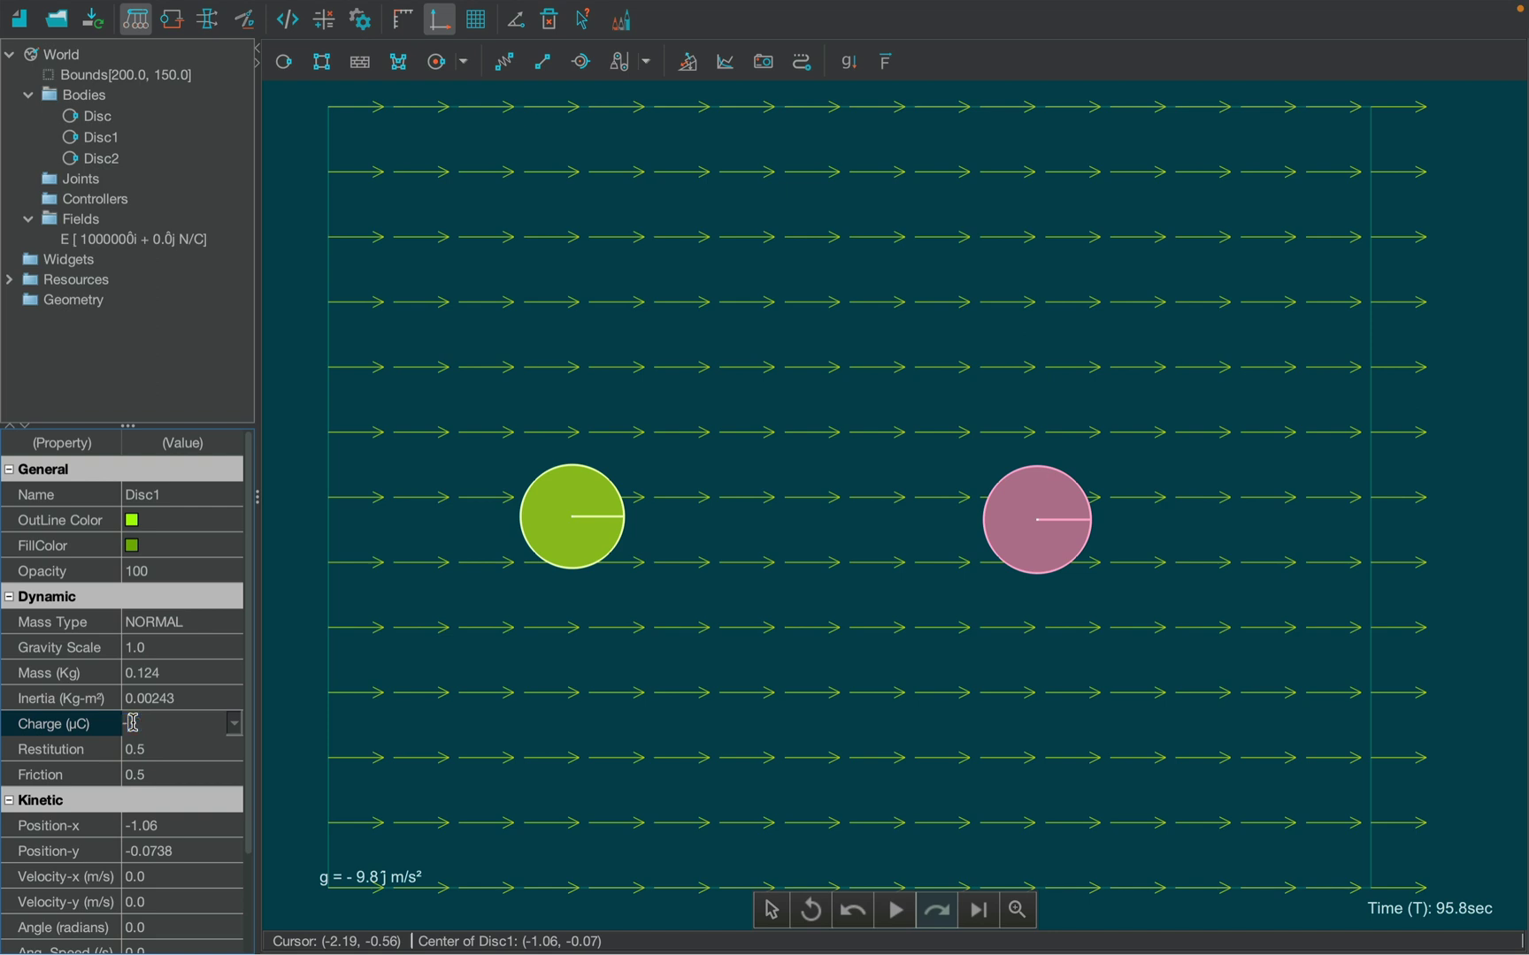
pyautogui.write('-1')
pyautogui.press('Return')
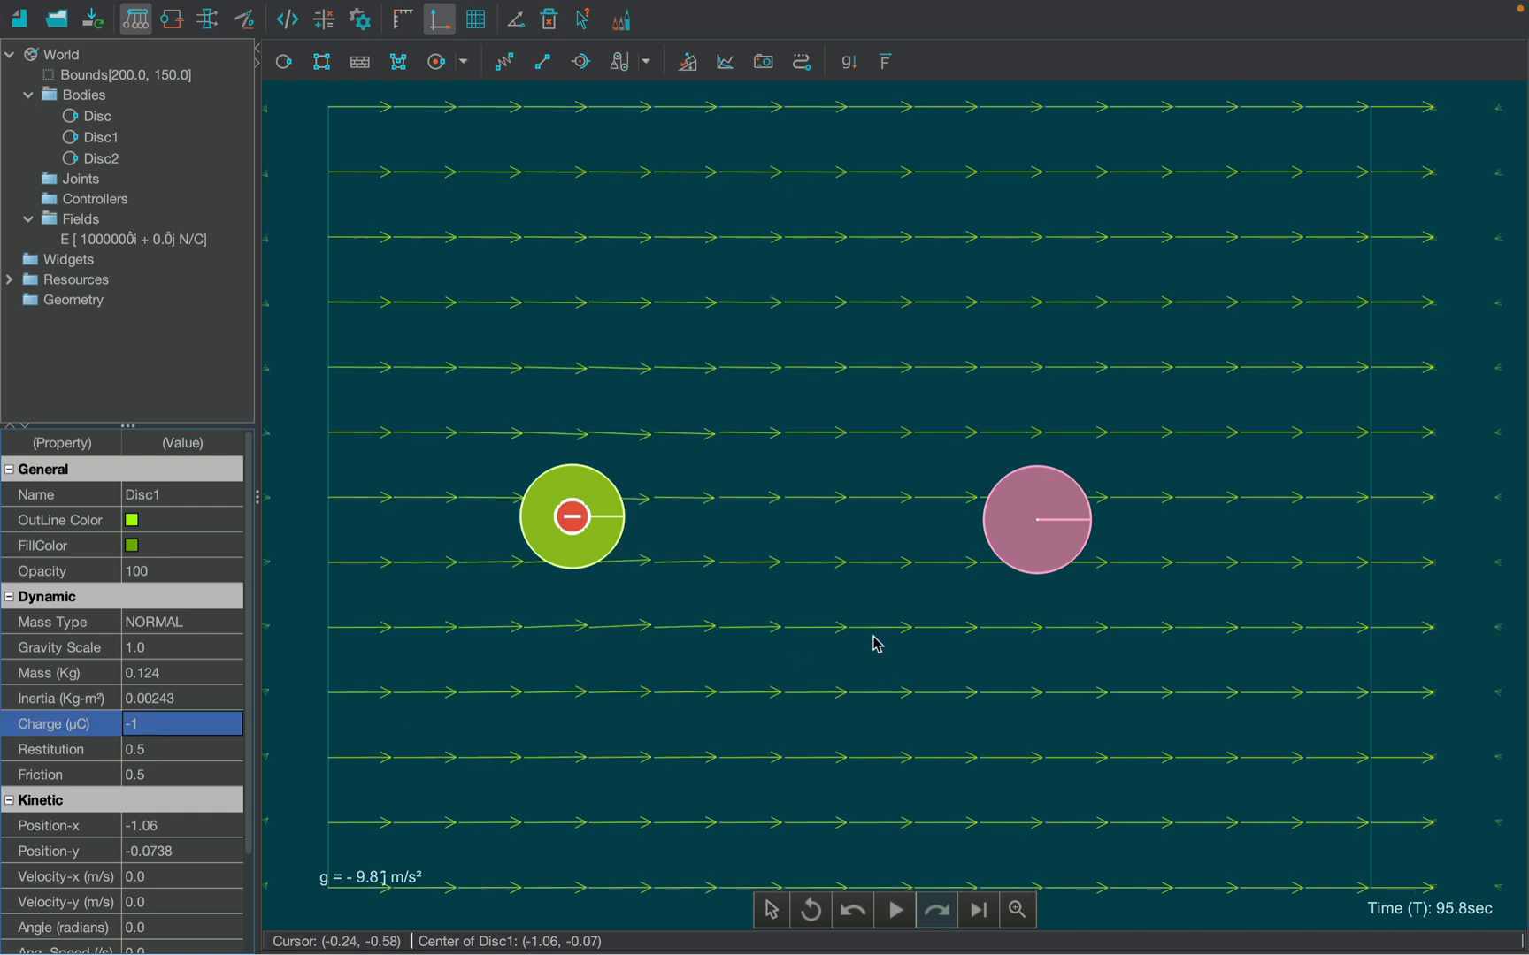
pyautogui.click(1041, 527)
pyautogui.click(152, 726)
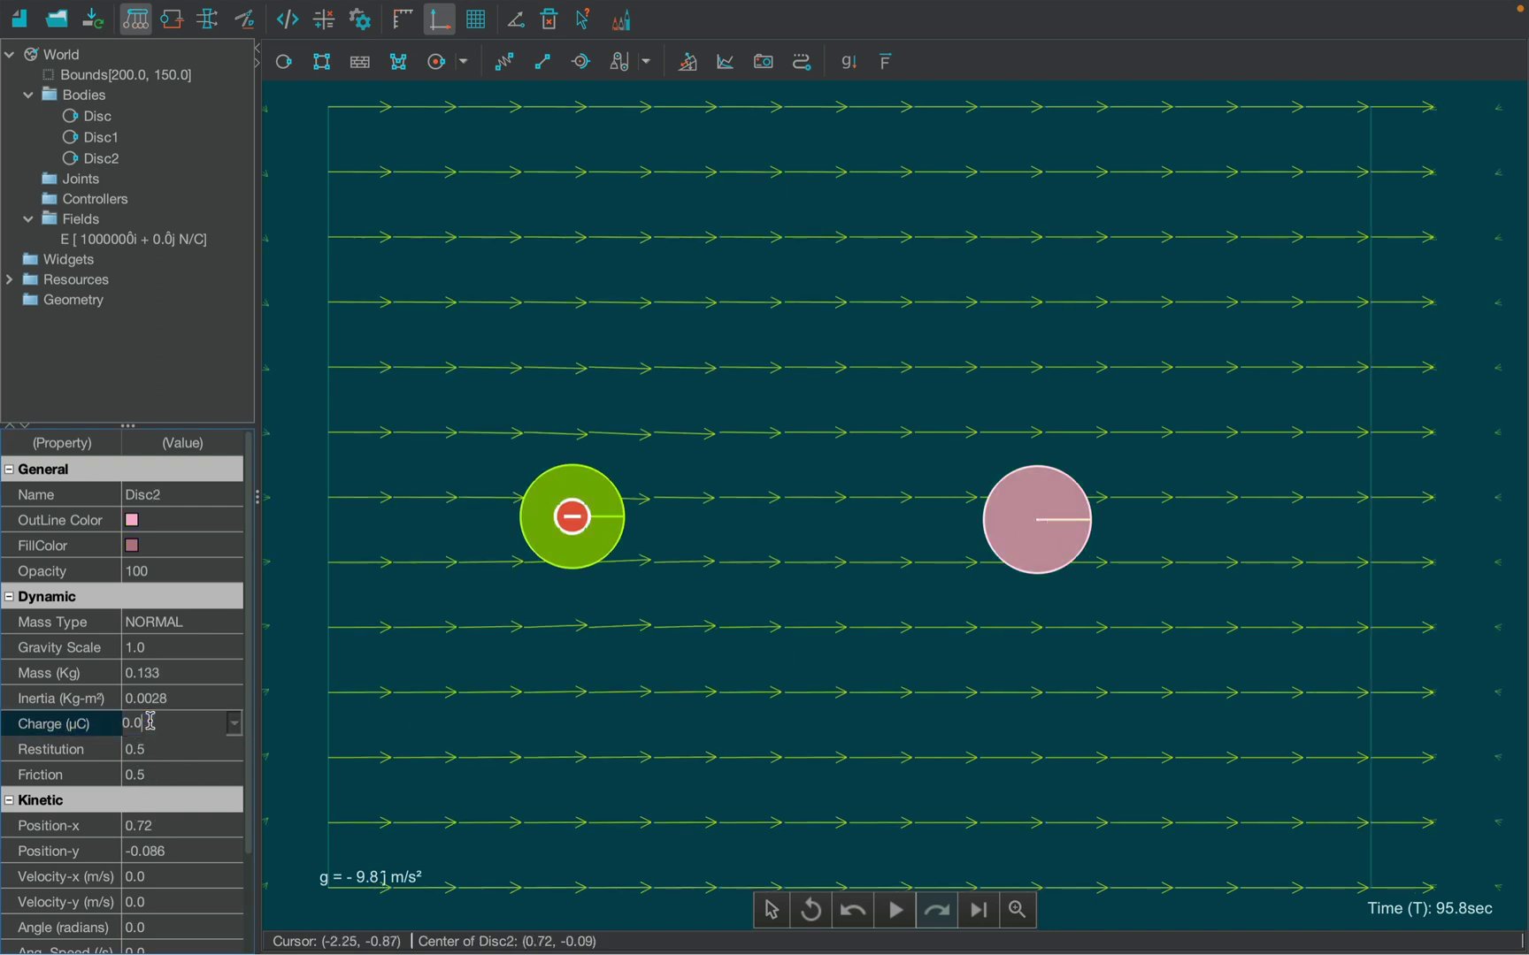
pyautogui.write('1')
pyautogui.press('Return')
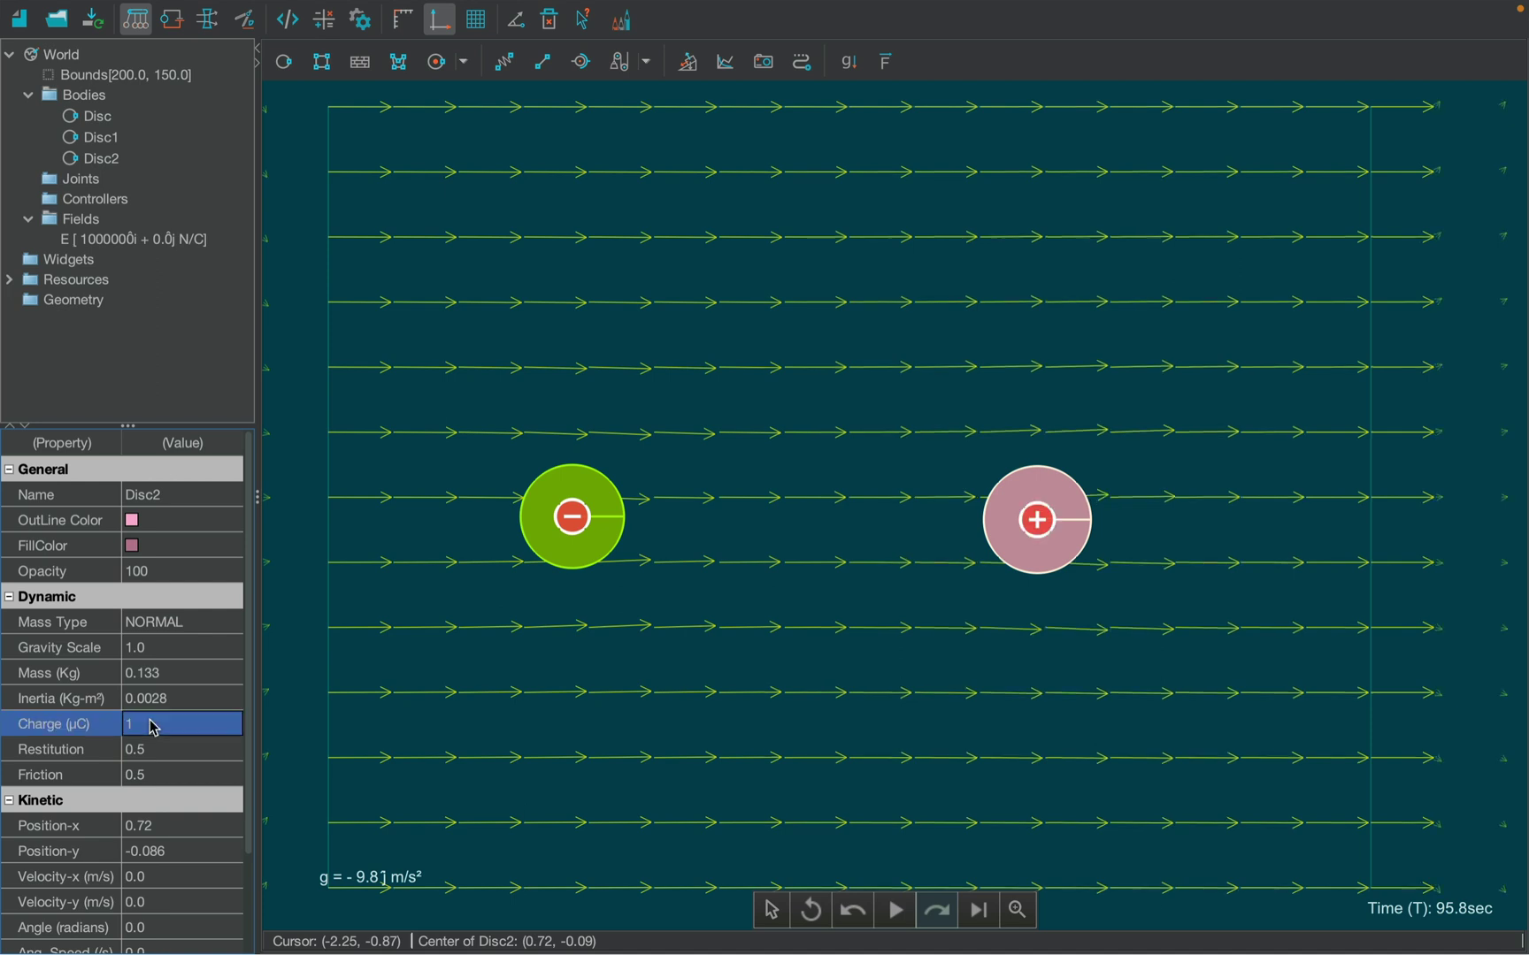
# - Draw a rod-shaped block between the discs and hinge it to each disc, hiding the hinges
pyautogui.click(322, 61)
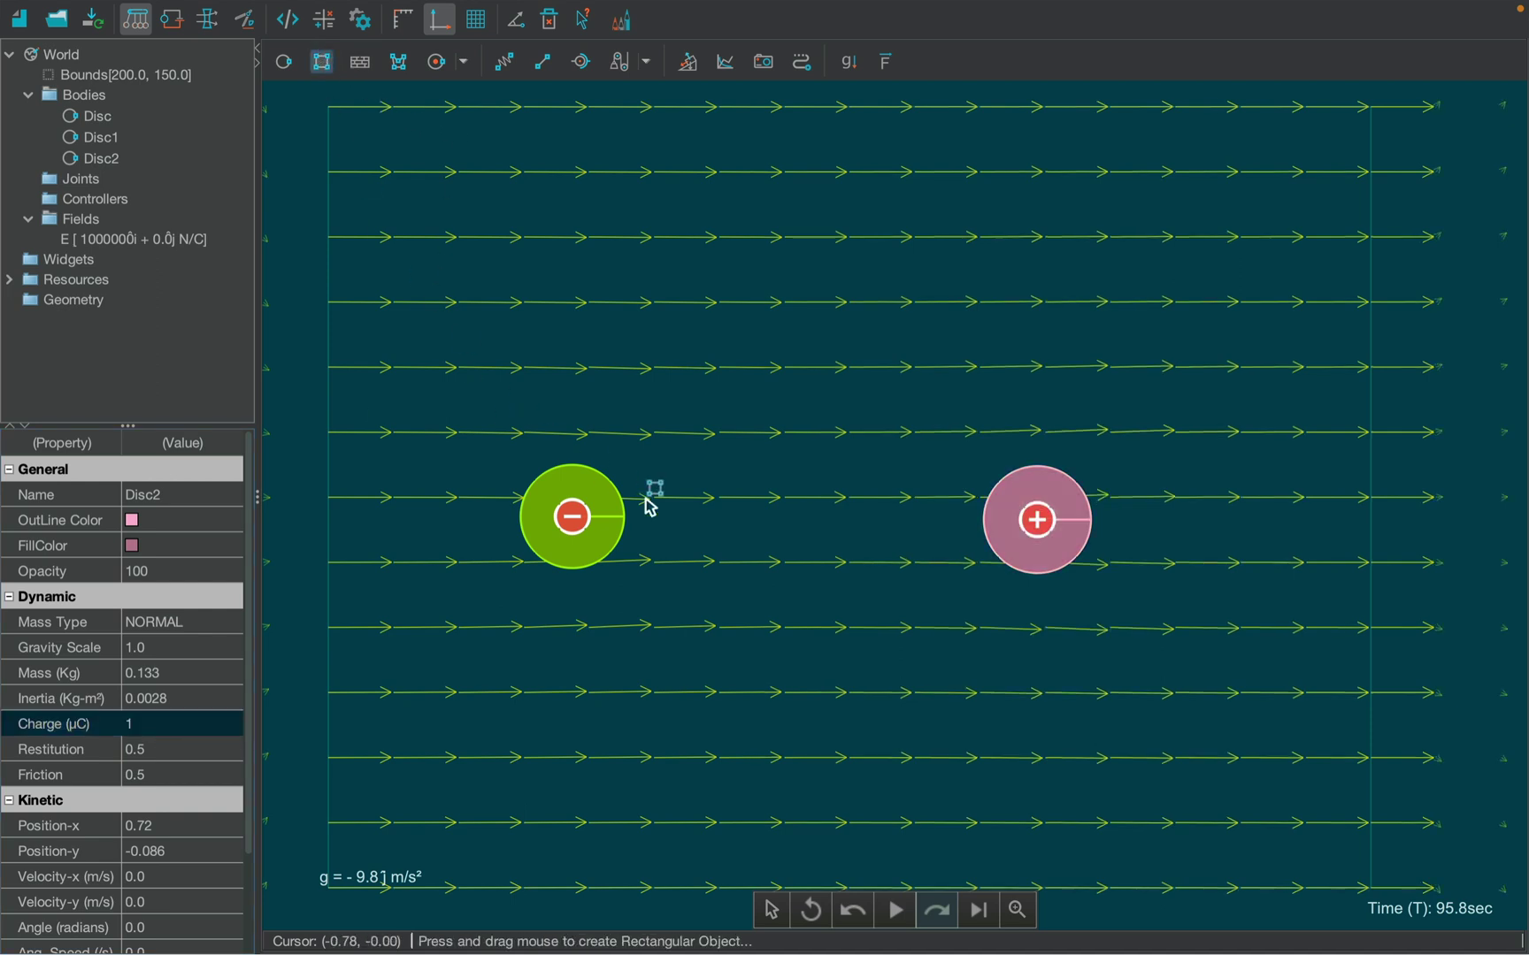
pyautogui.moveTo(552, 492); pyautogui.dragTo(1052, 546)
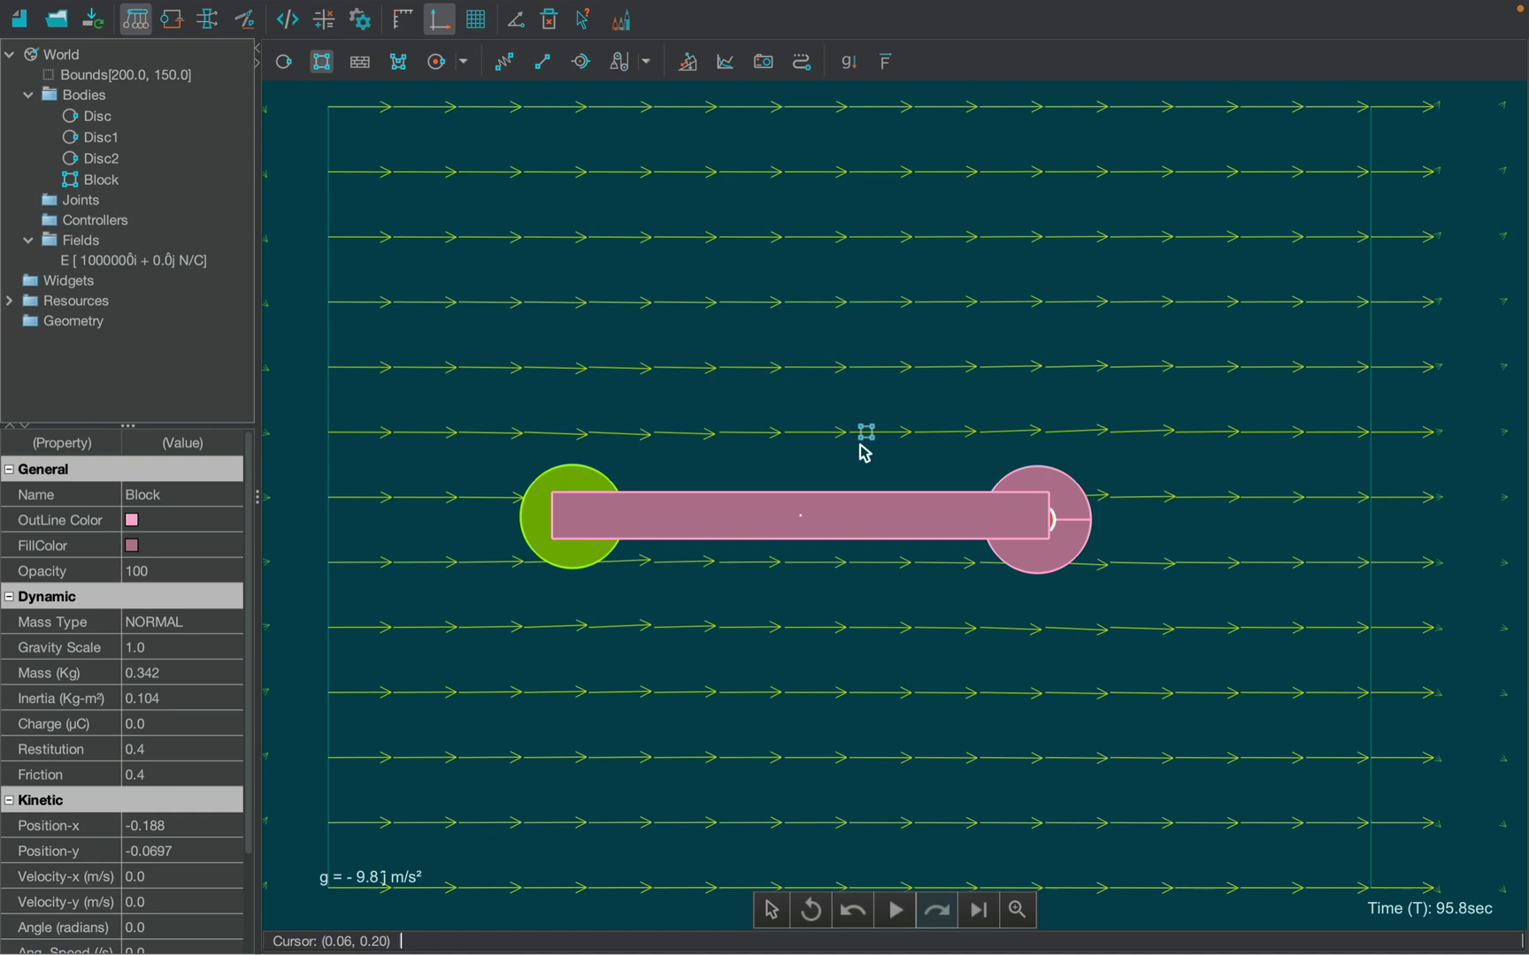
pyautogui.click(580, 61)
pyautogui.click(579, 512)
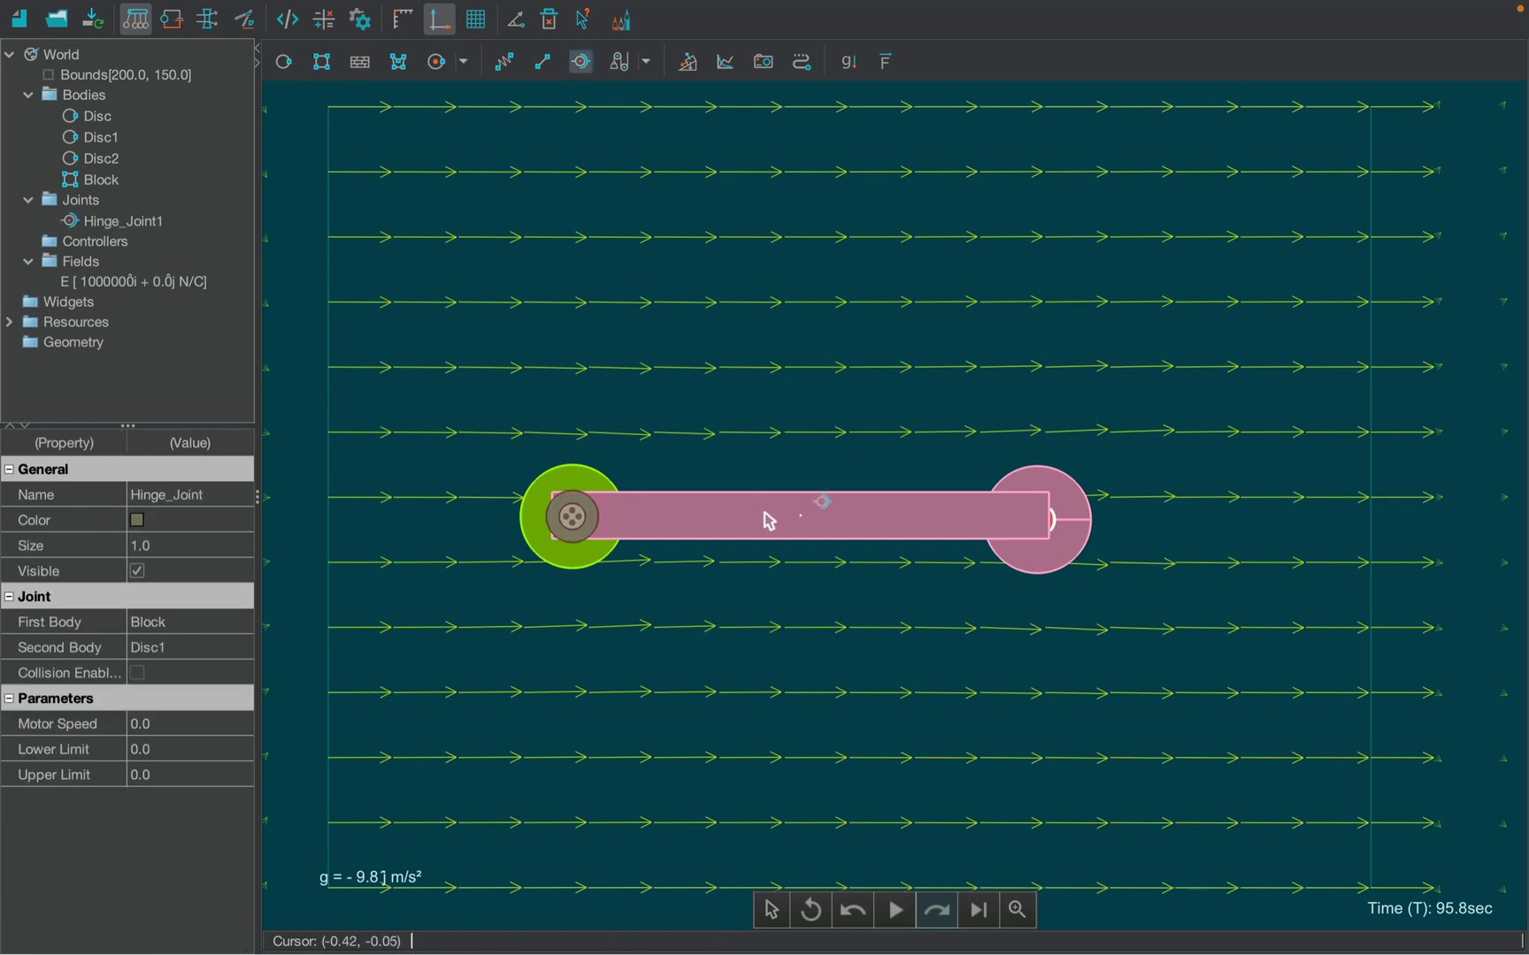
pyautogui.click(1048, 519)
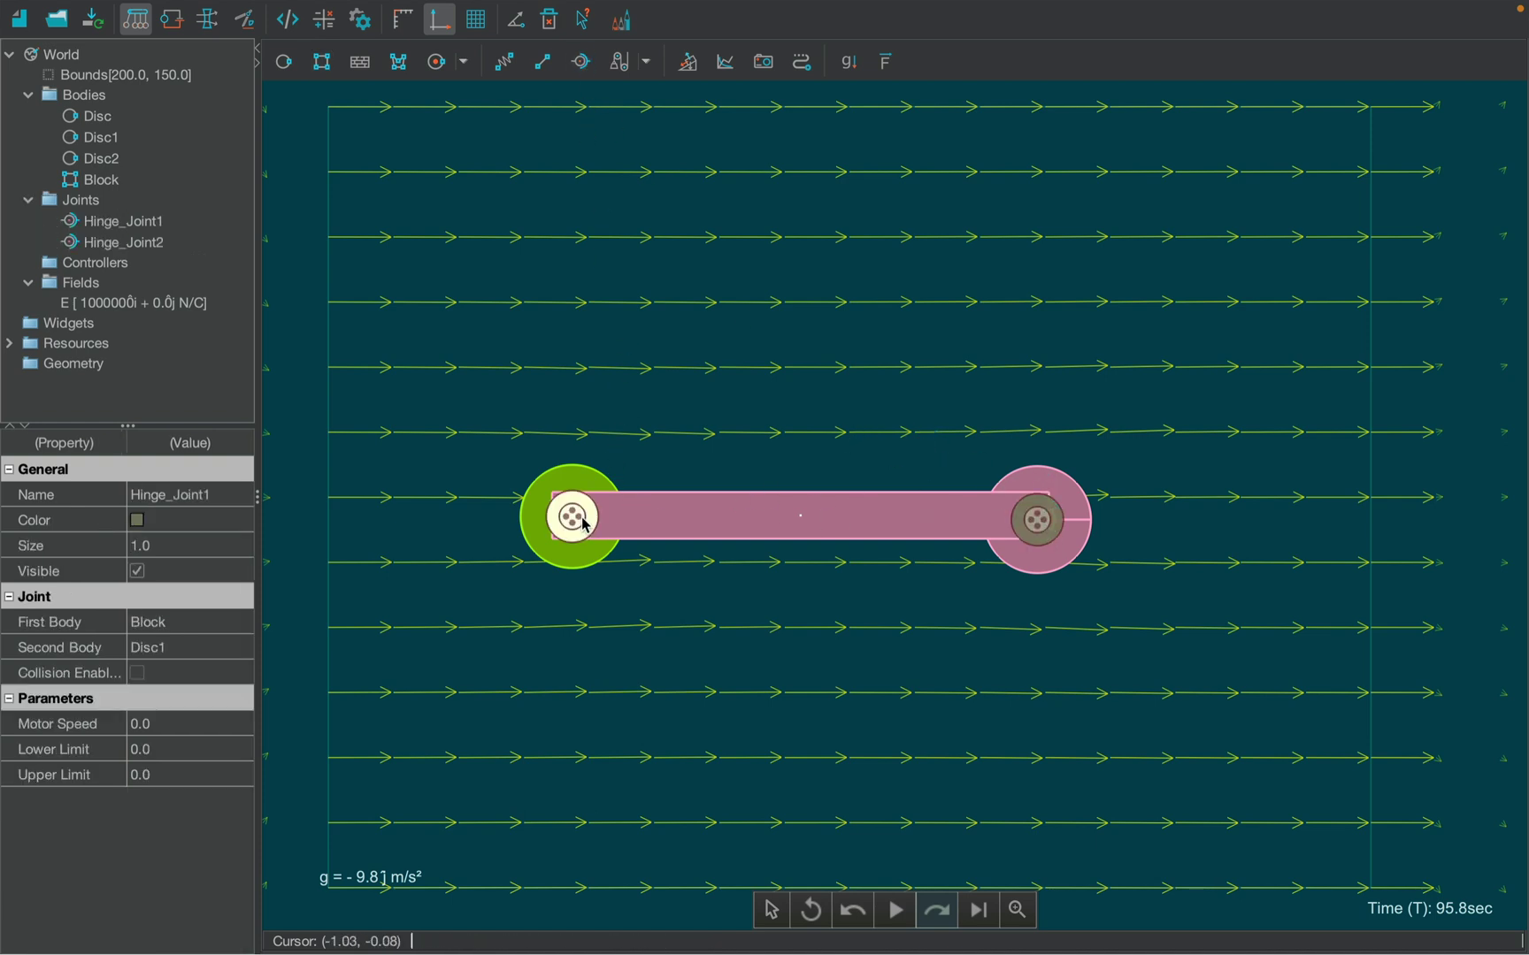
pyautogui.click(137, 572)
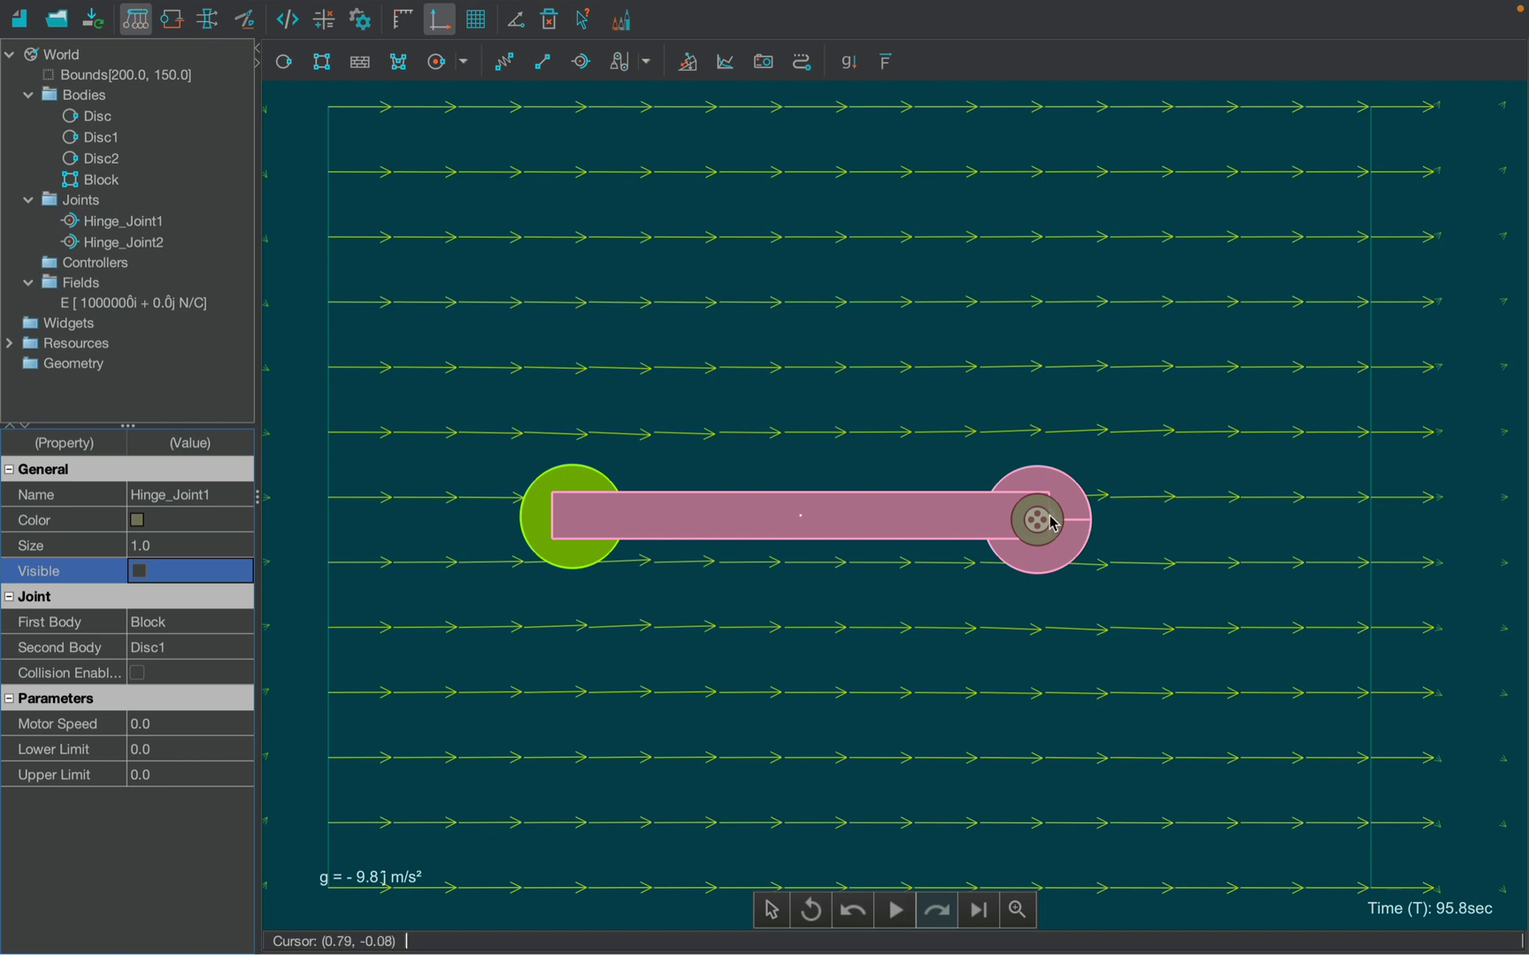
# - Send the block behind the two discs
pyautogui.click(748, 515)
pyautogui.rightClick(748, 513)
pyautogui.moveTo(854, 582)
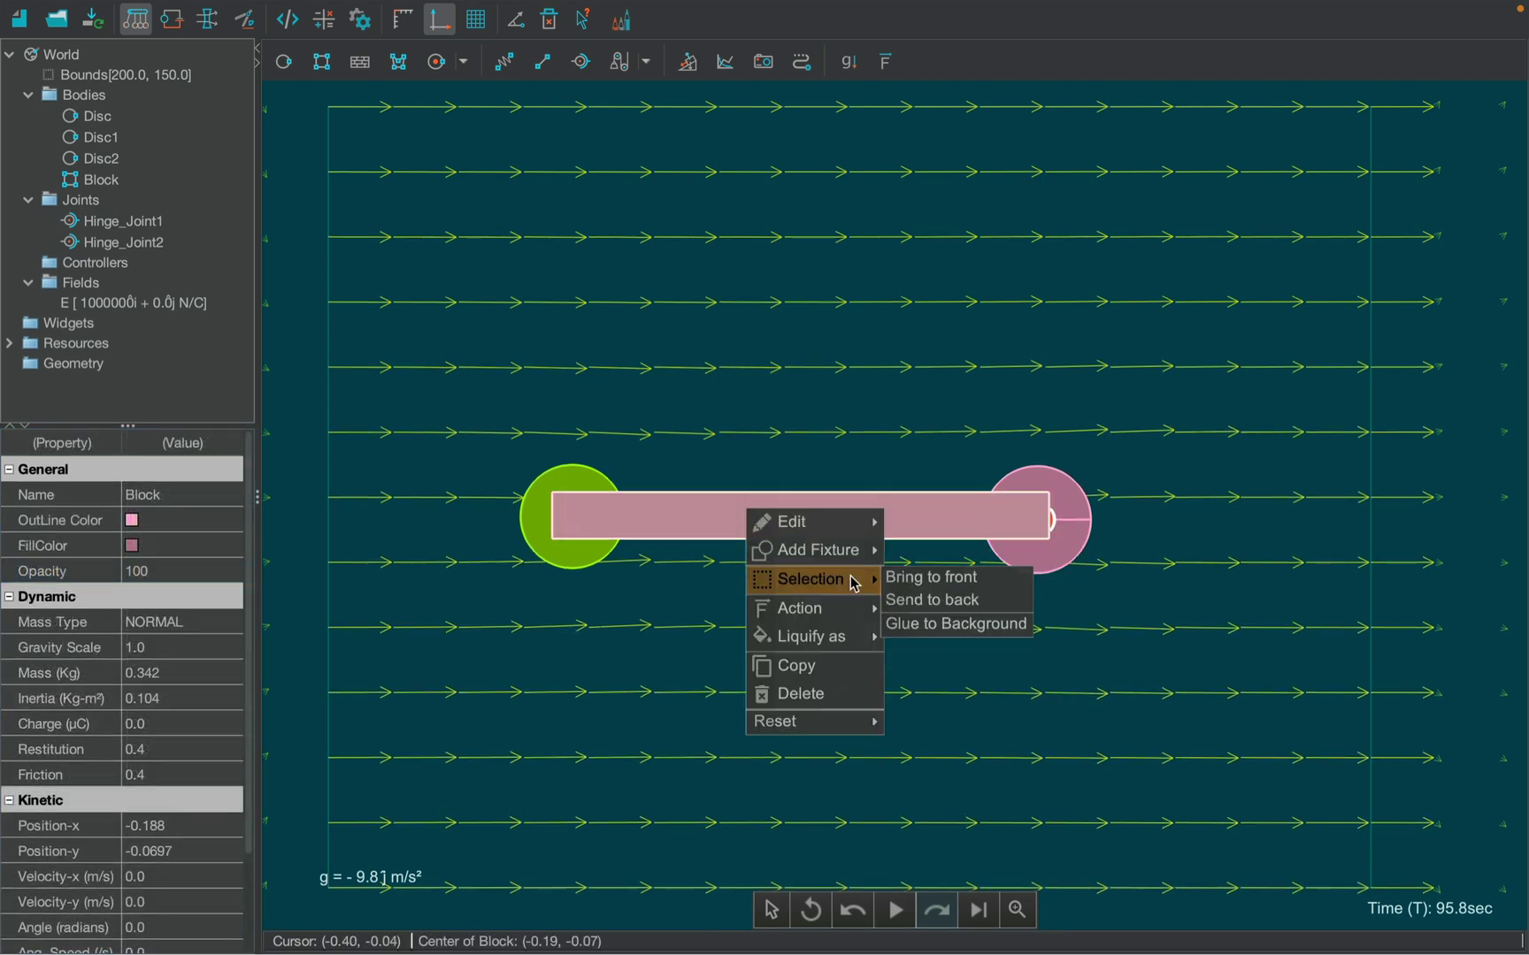
pyautogui.click(942, 601)
pyautogui.click(766, 589)
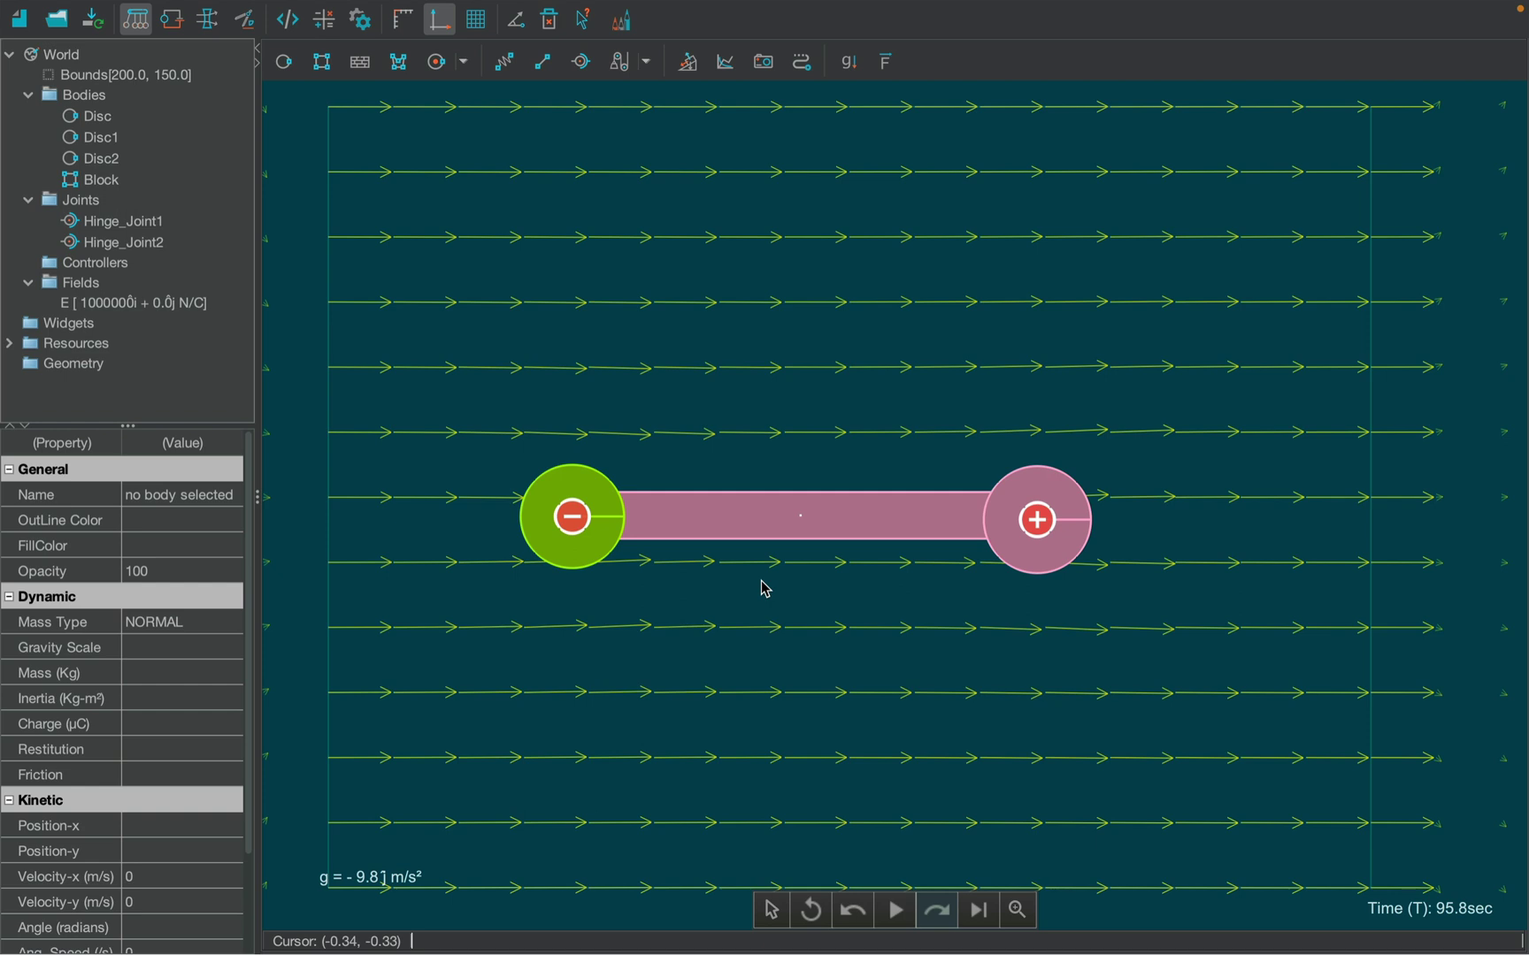
# - Turn off charge field line drawing in Preferences and disable gravity
pyautogui.rightClick(765, 589)
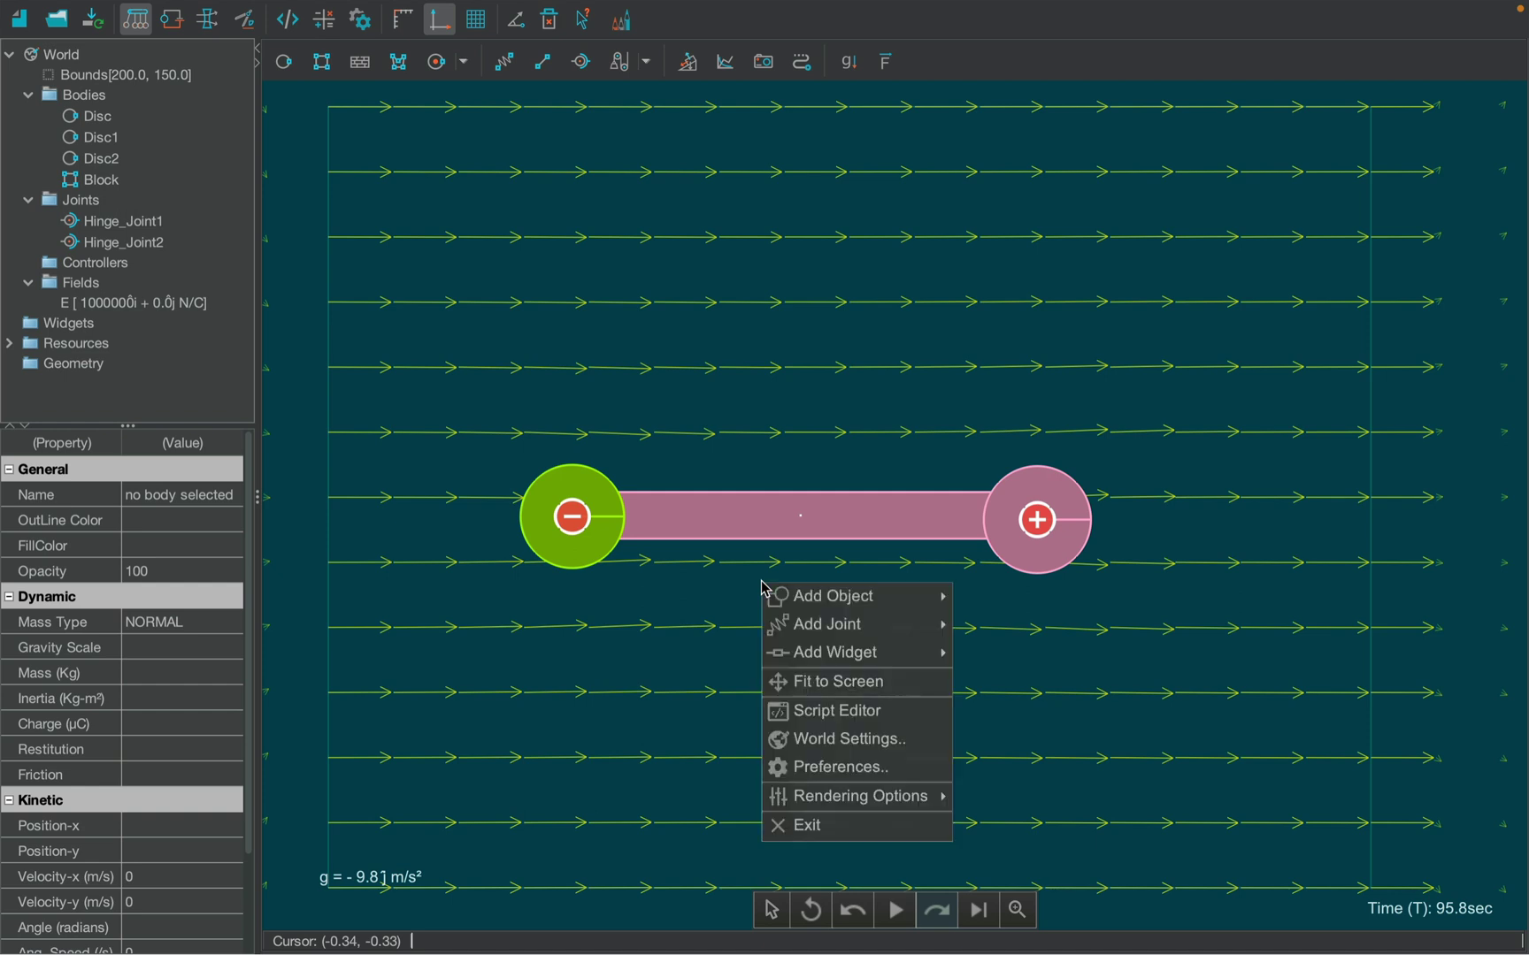
pyautogui.click(864, 768)
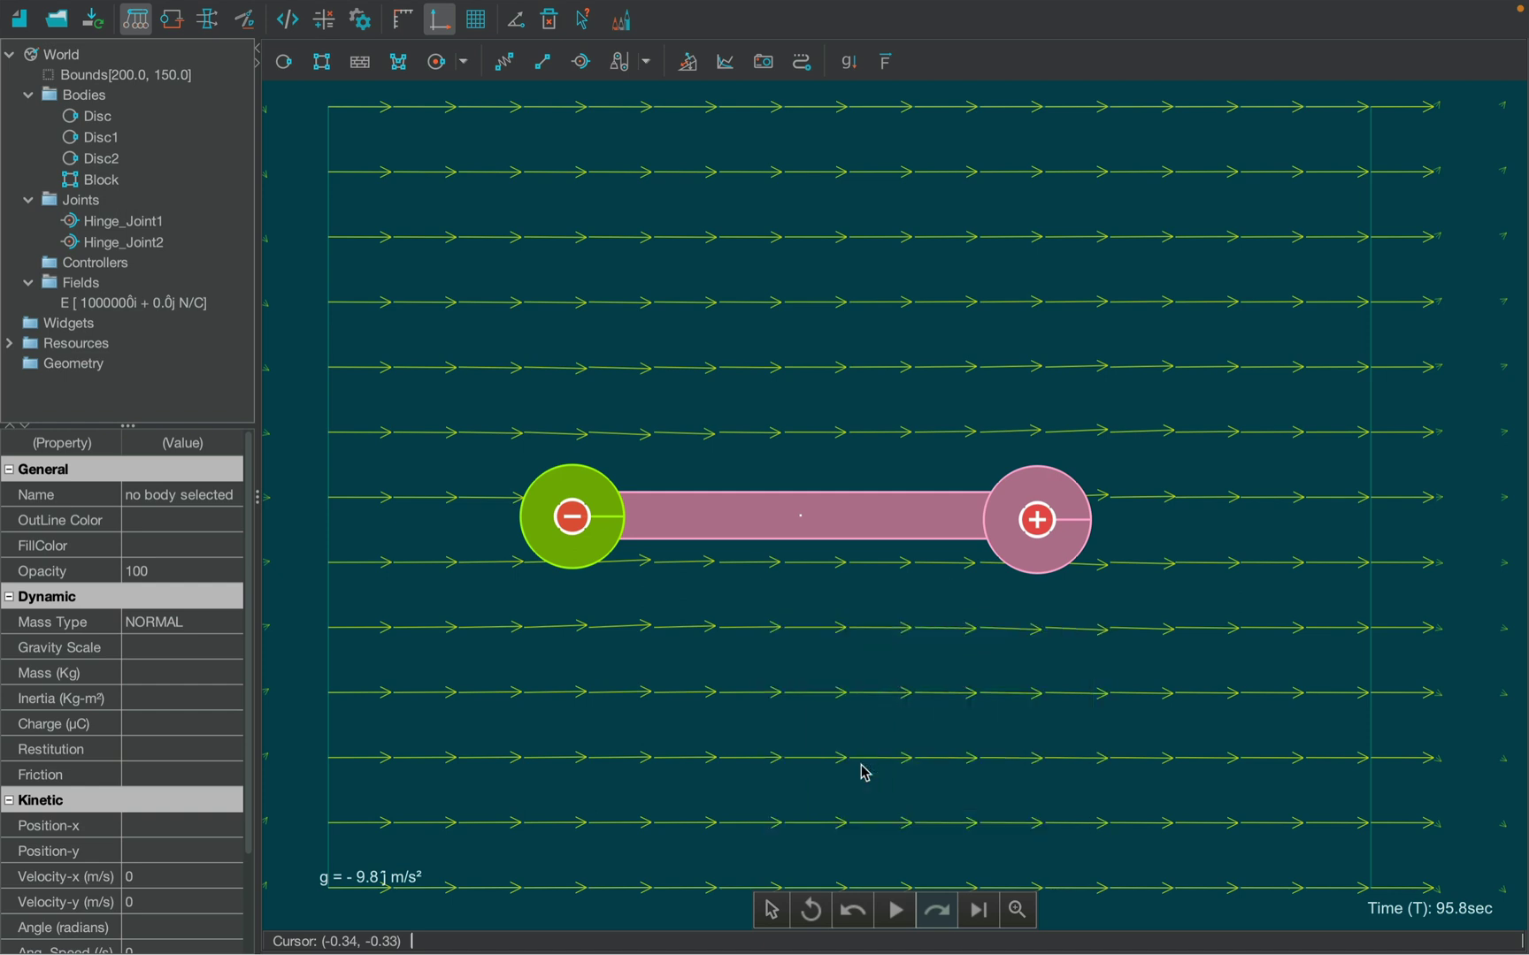
pyautogui.click(713, 670)
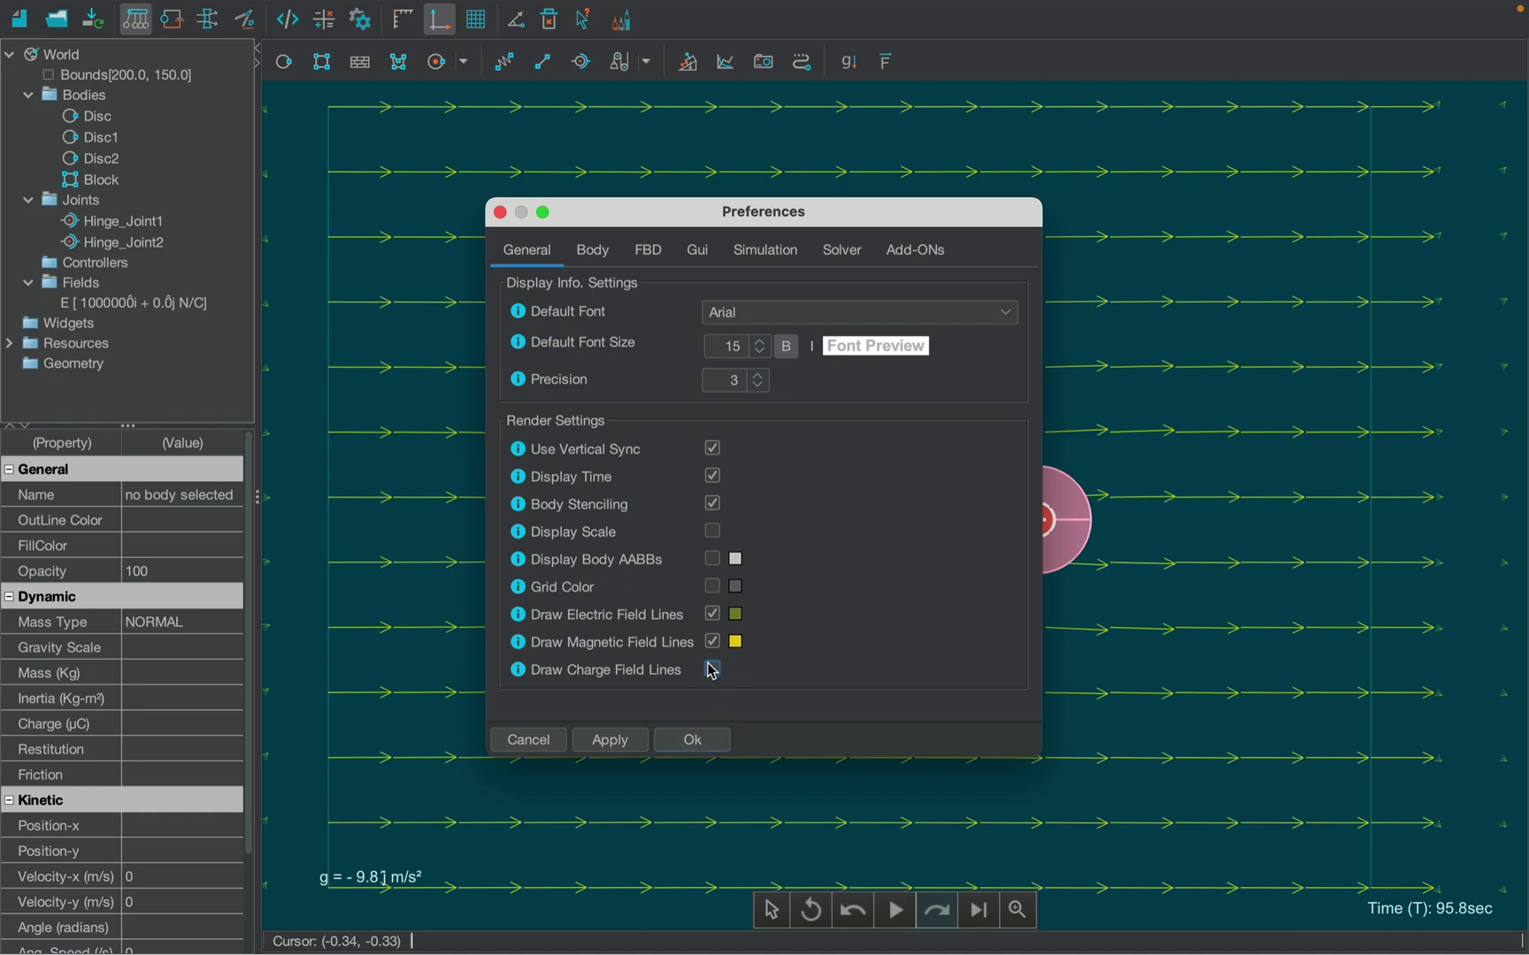
pyautogui.click(696, 741)
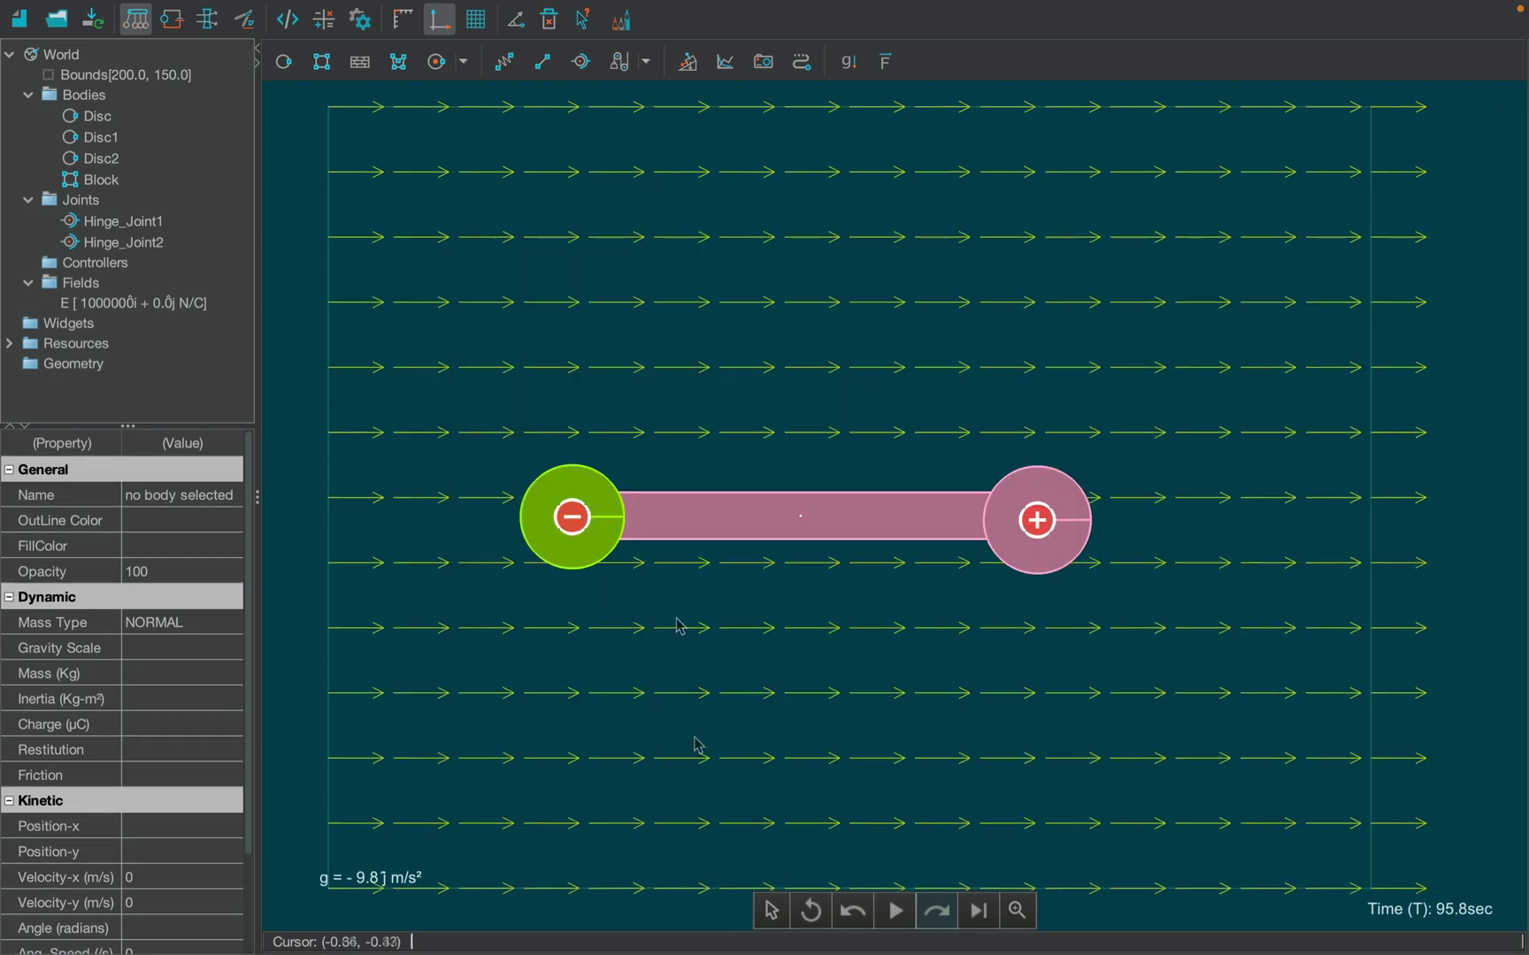
pyautogui.click(851, 62)
pyautogui.click(421, 102)
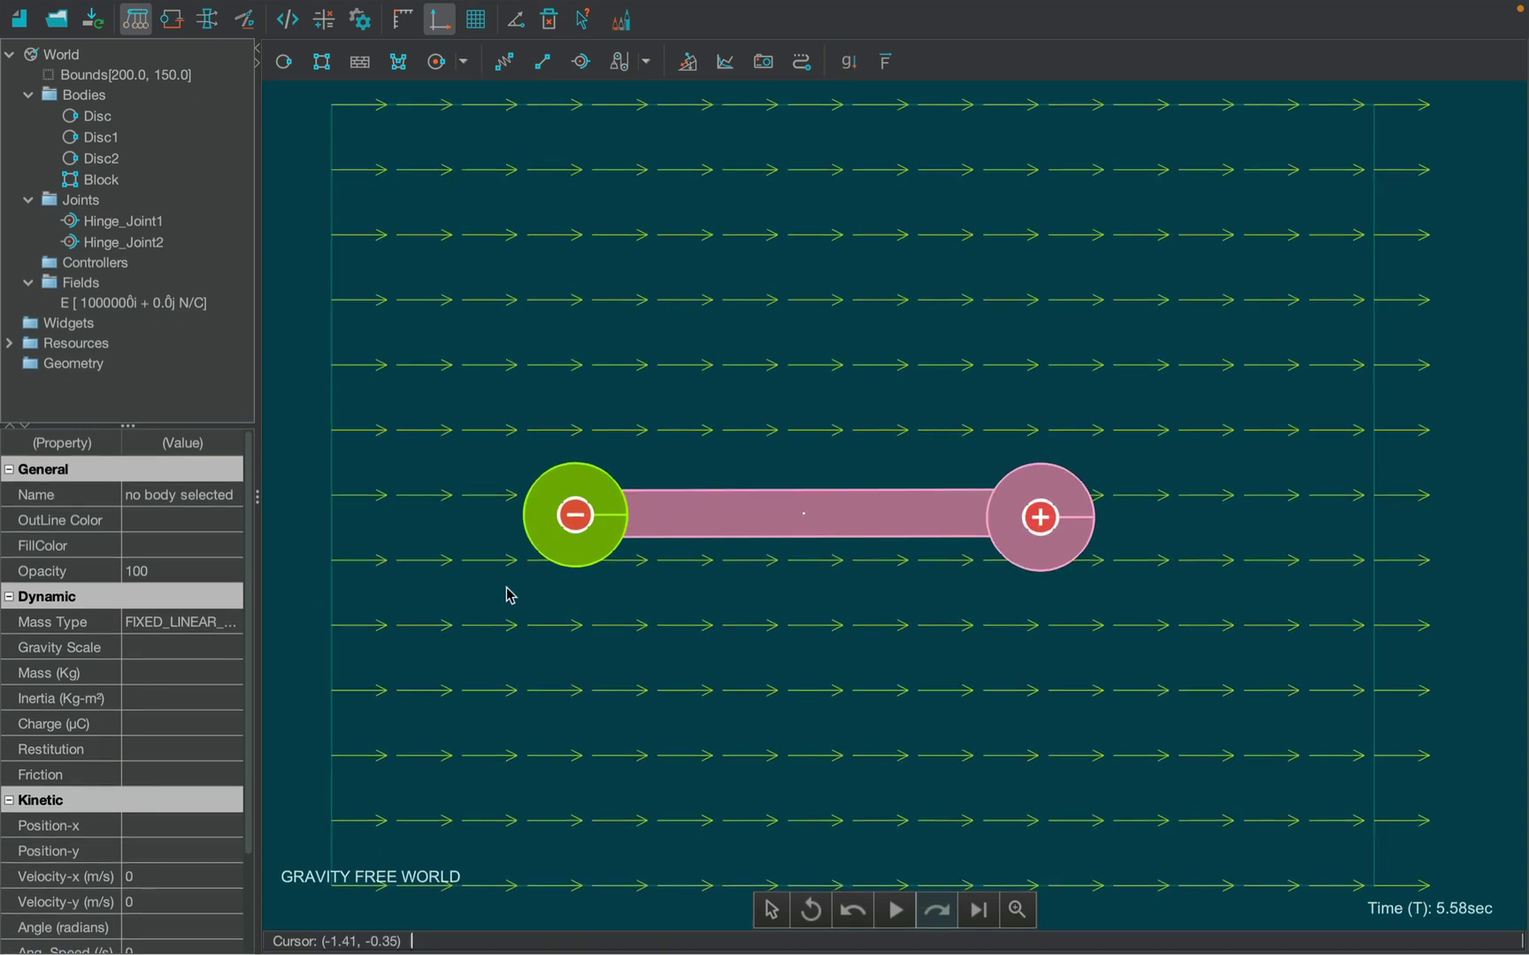
# - Run the simulation, tilt the rod by pulling Disc1 down, and show free-body force arrows
pyautogui.press('space')
pyautogui.moveTo(600, 522); pyautogui.dragTo(610, 597)
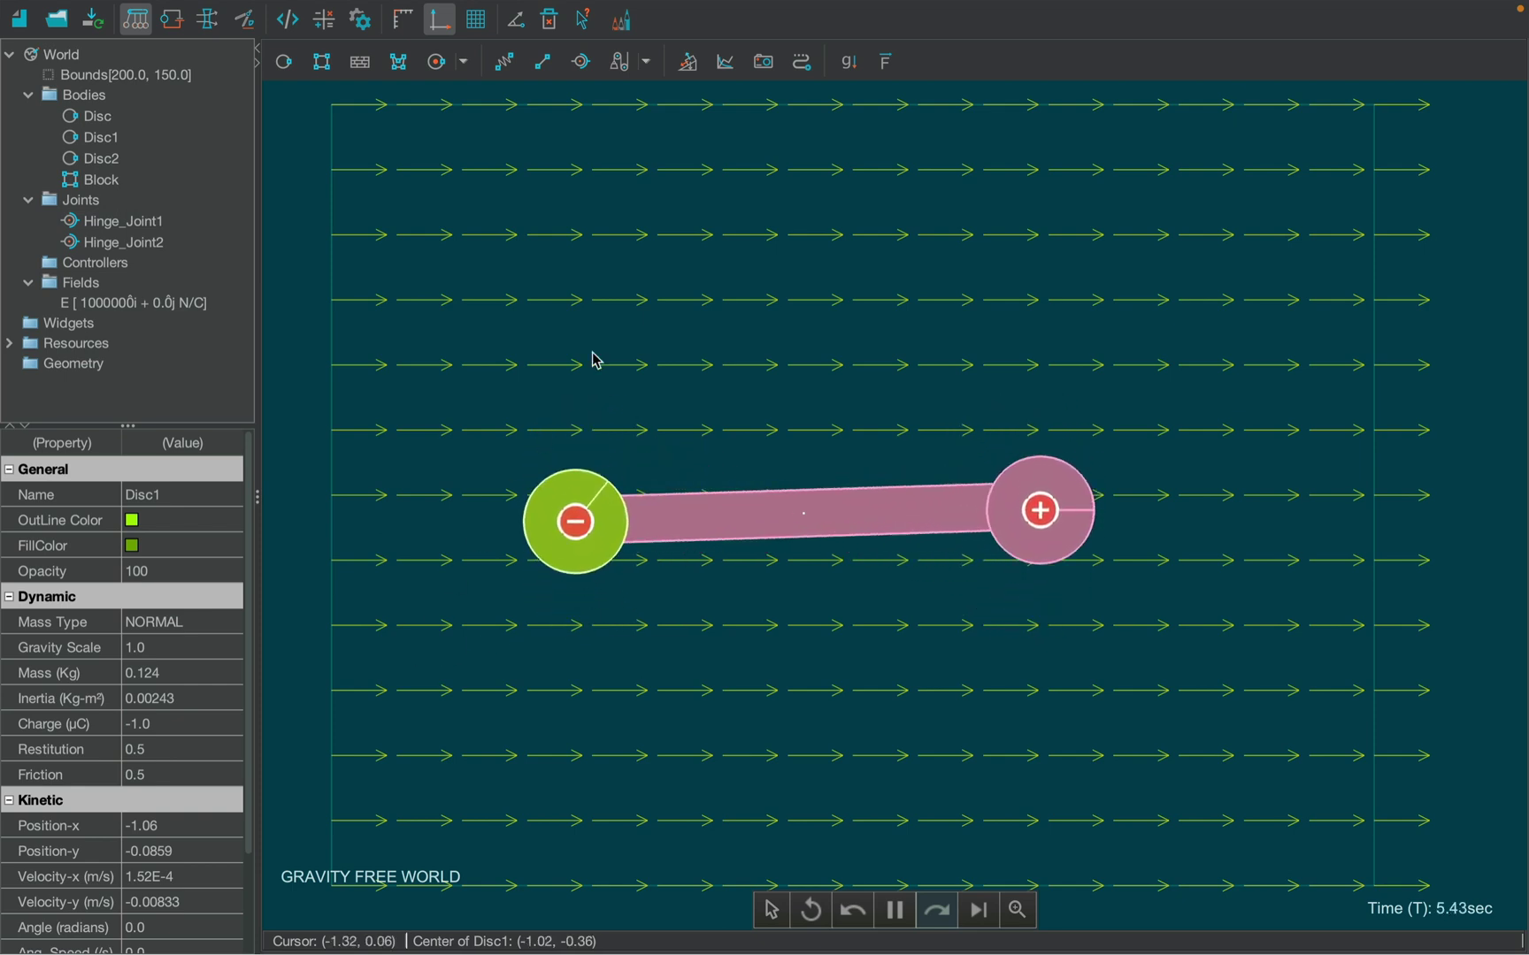
pyautogui.click(688, 63)
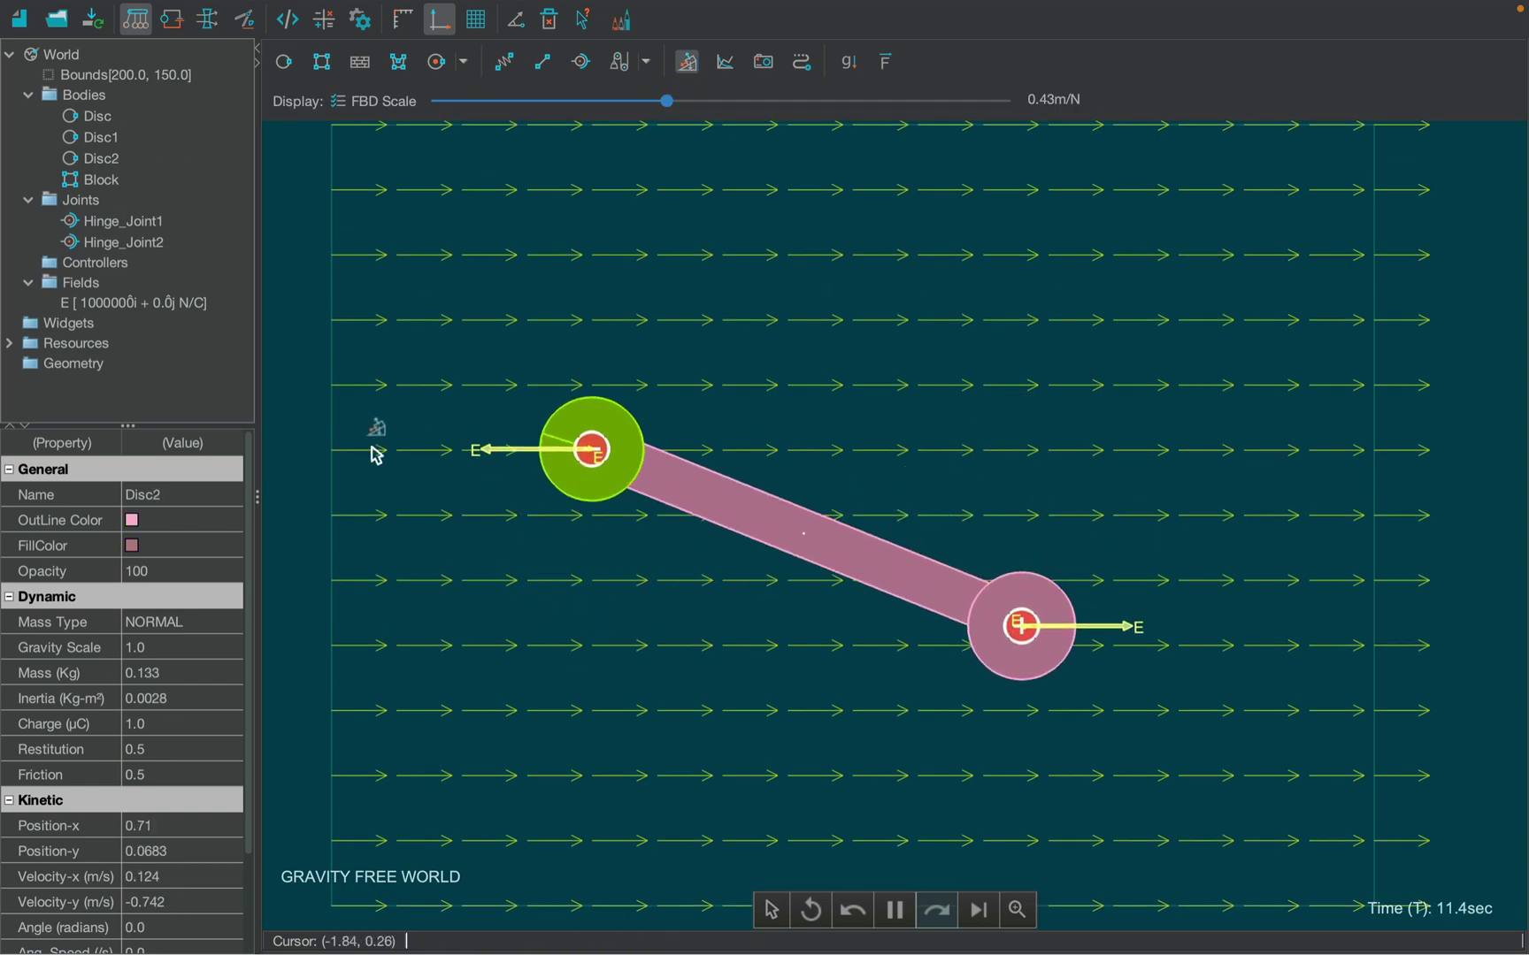
pyautogui.press('Escape')
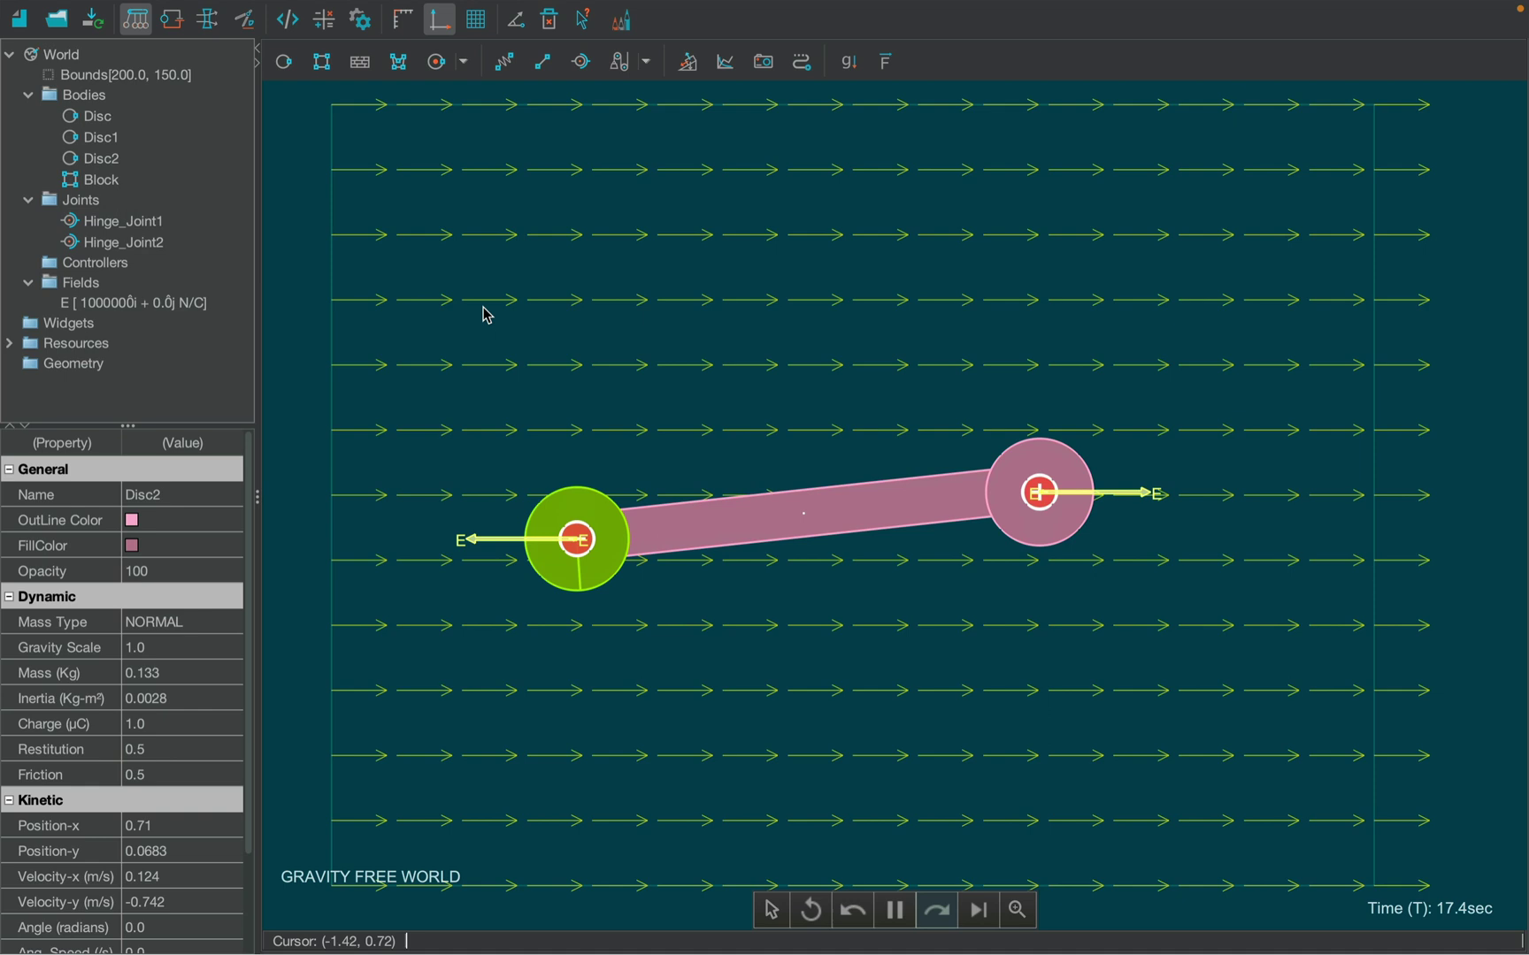
# - Plot the rod's angular acceleration versus time, then nudge the green disc to set it oscillating
pyautogui.click(257, 55)
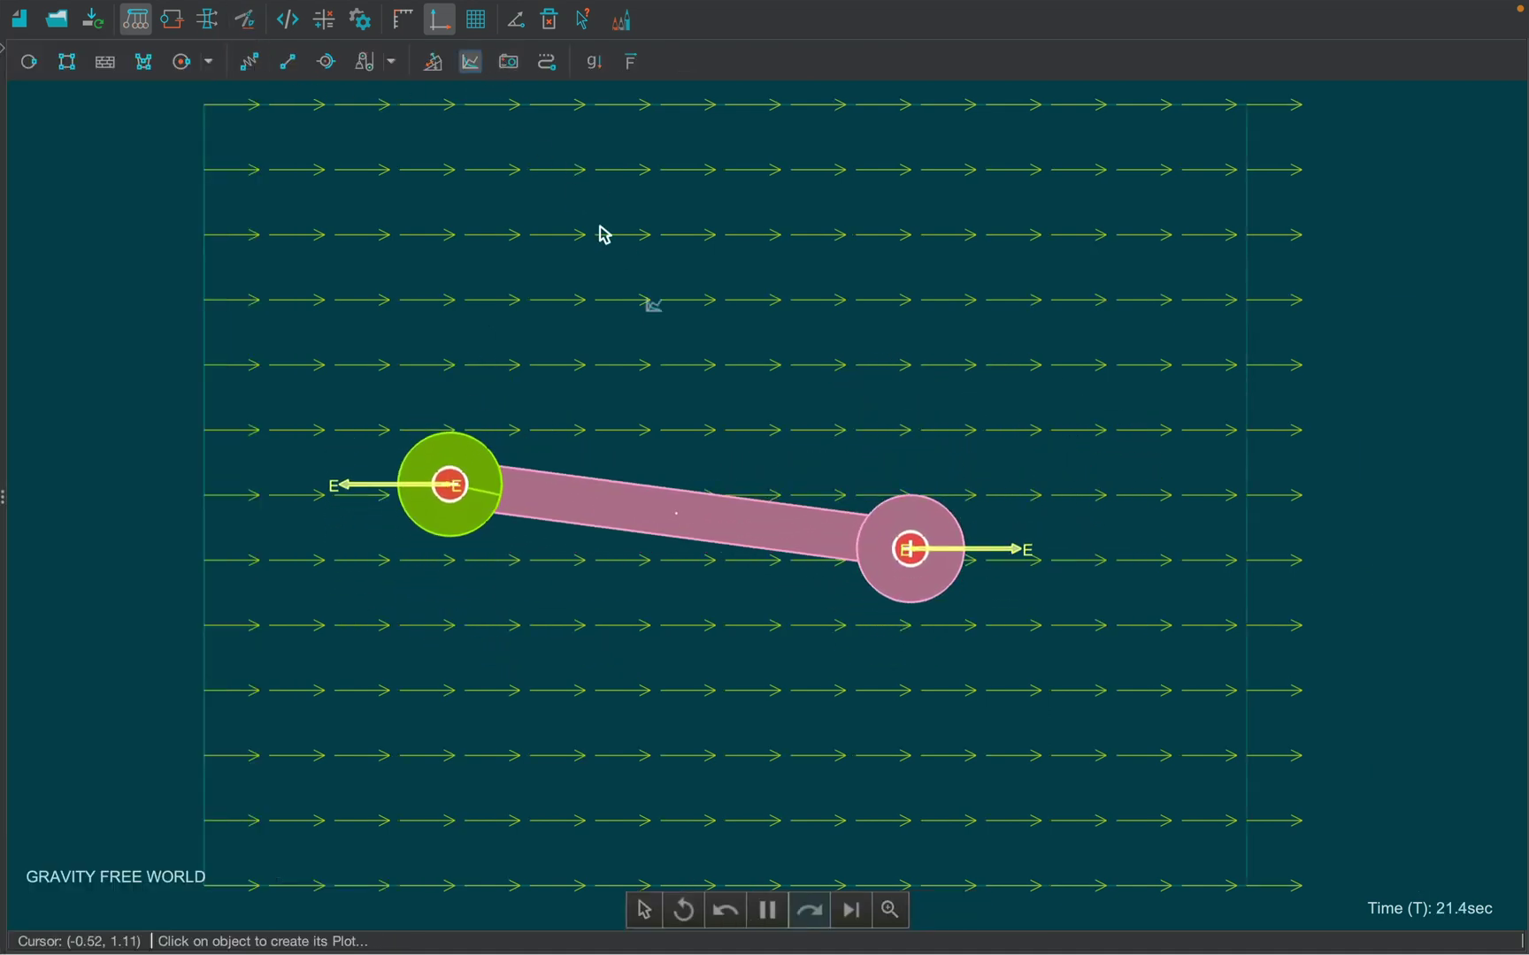
pyautogui.click(681, 520)
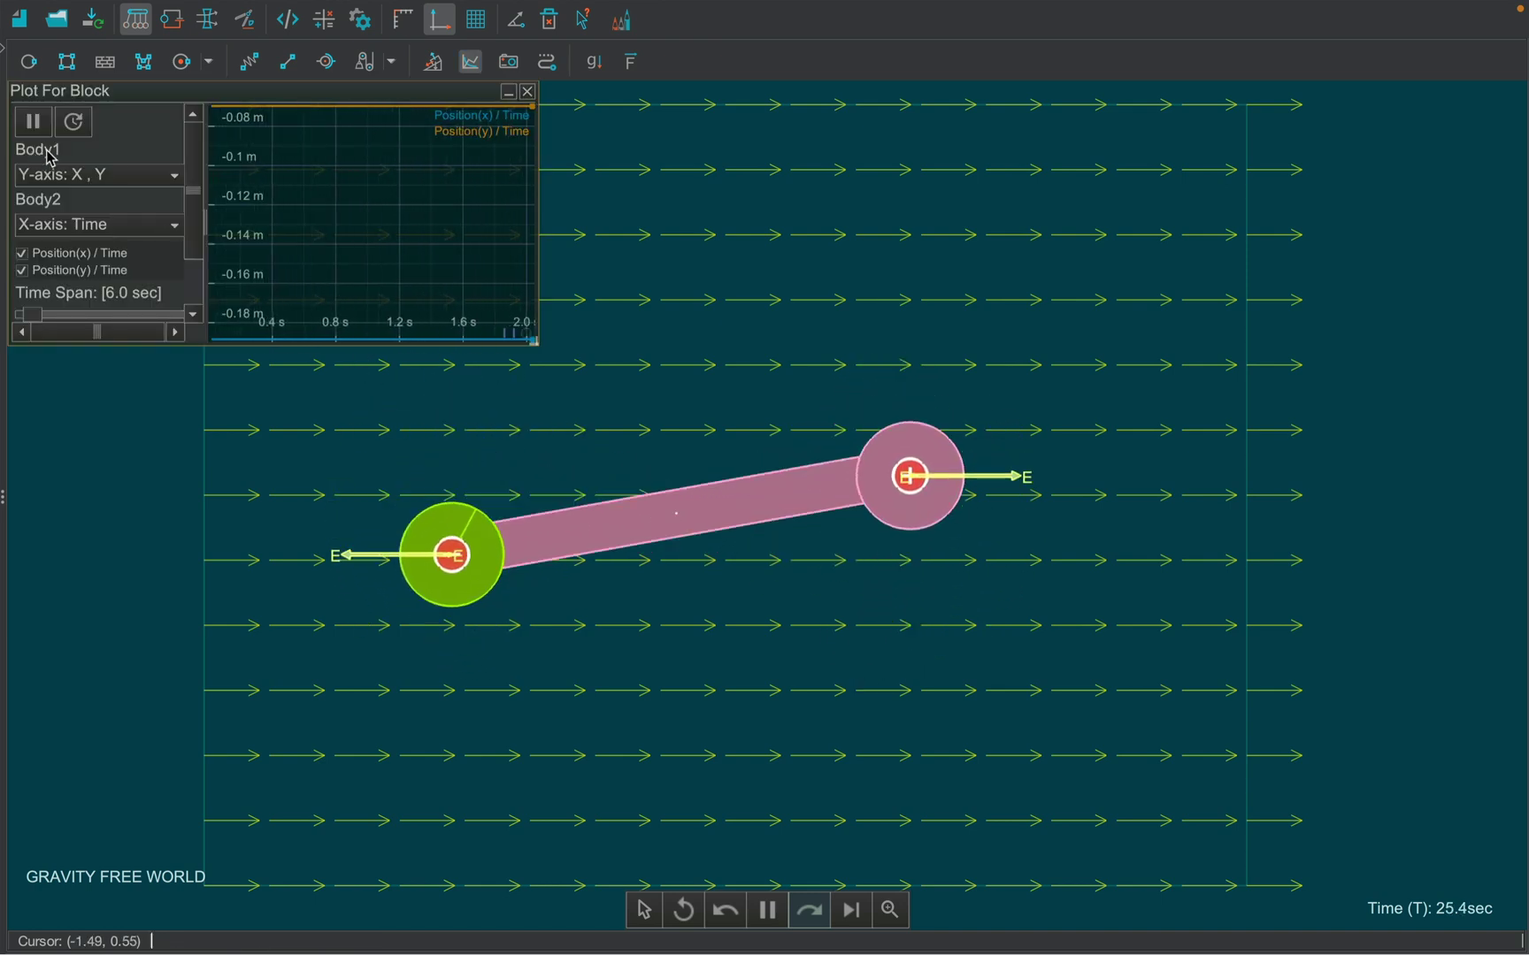
pyautogui.click(97, 175)
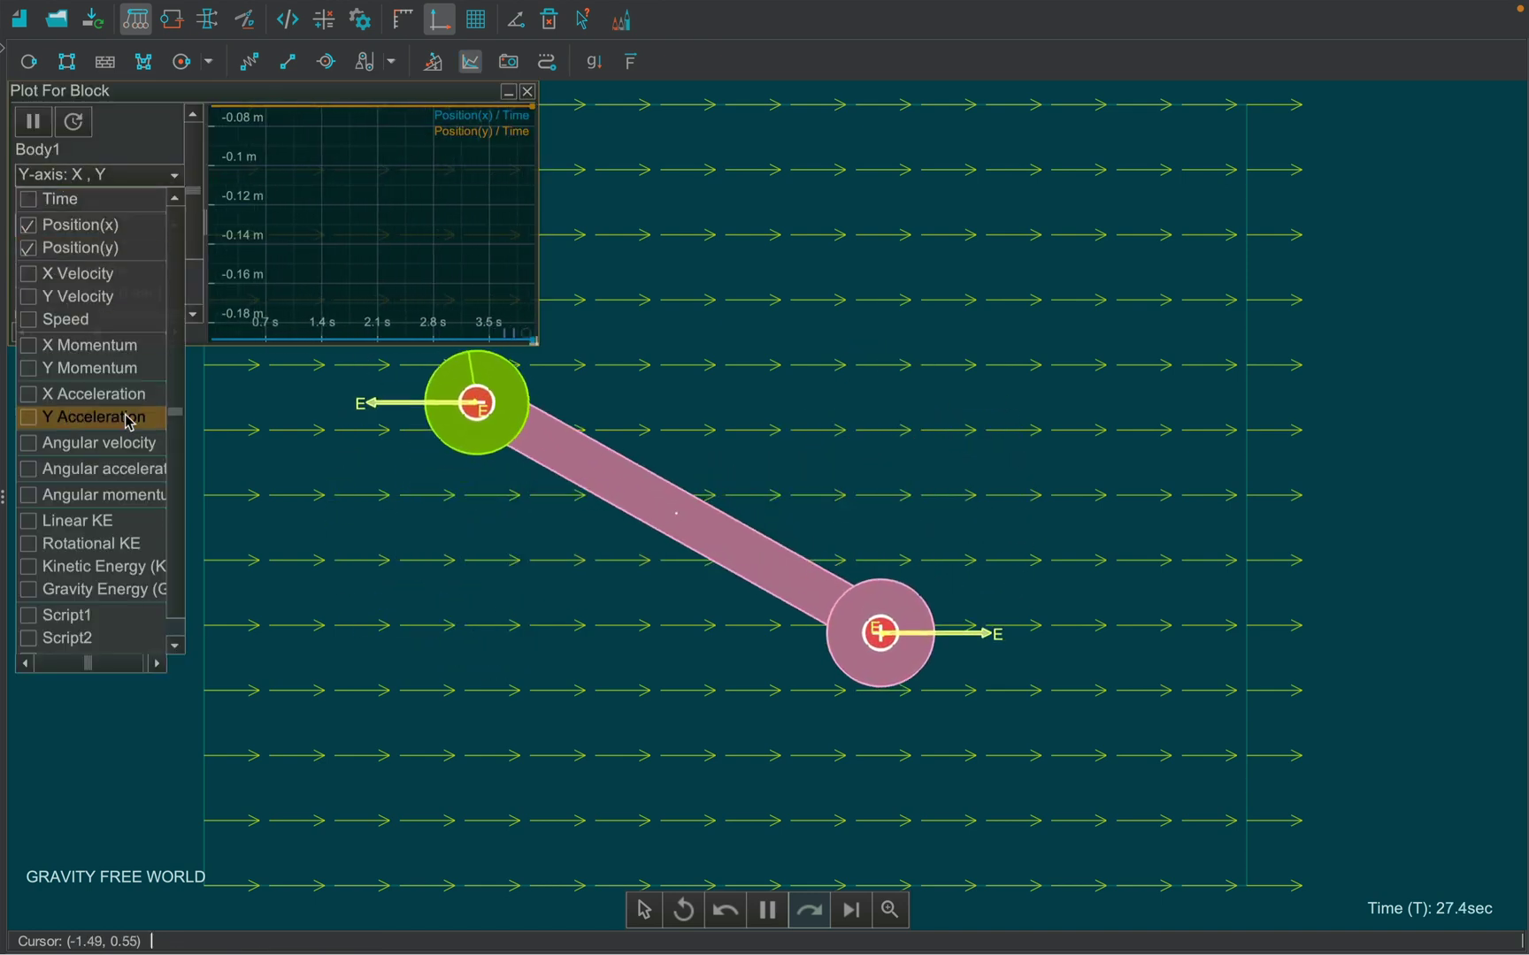
pyautogui.click(98, 469)
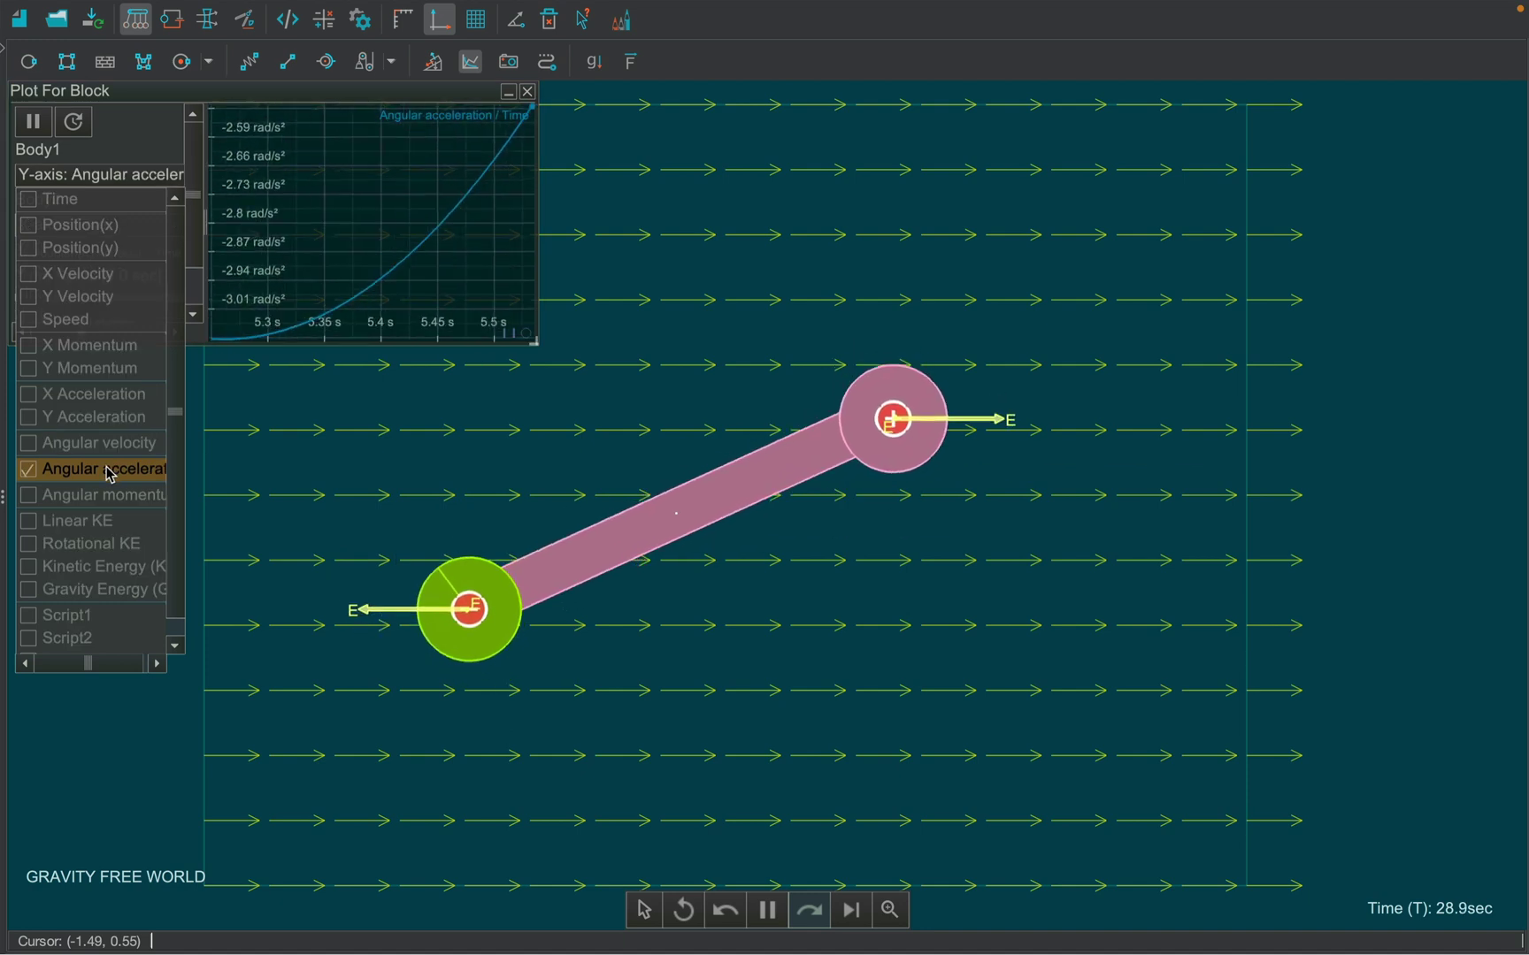
pyautogui.click(204, 407)
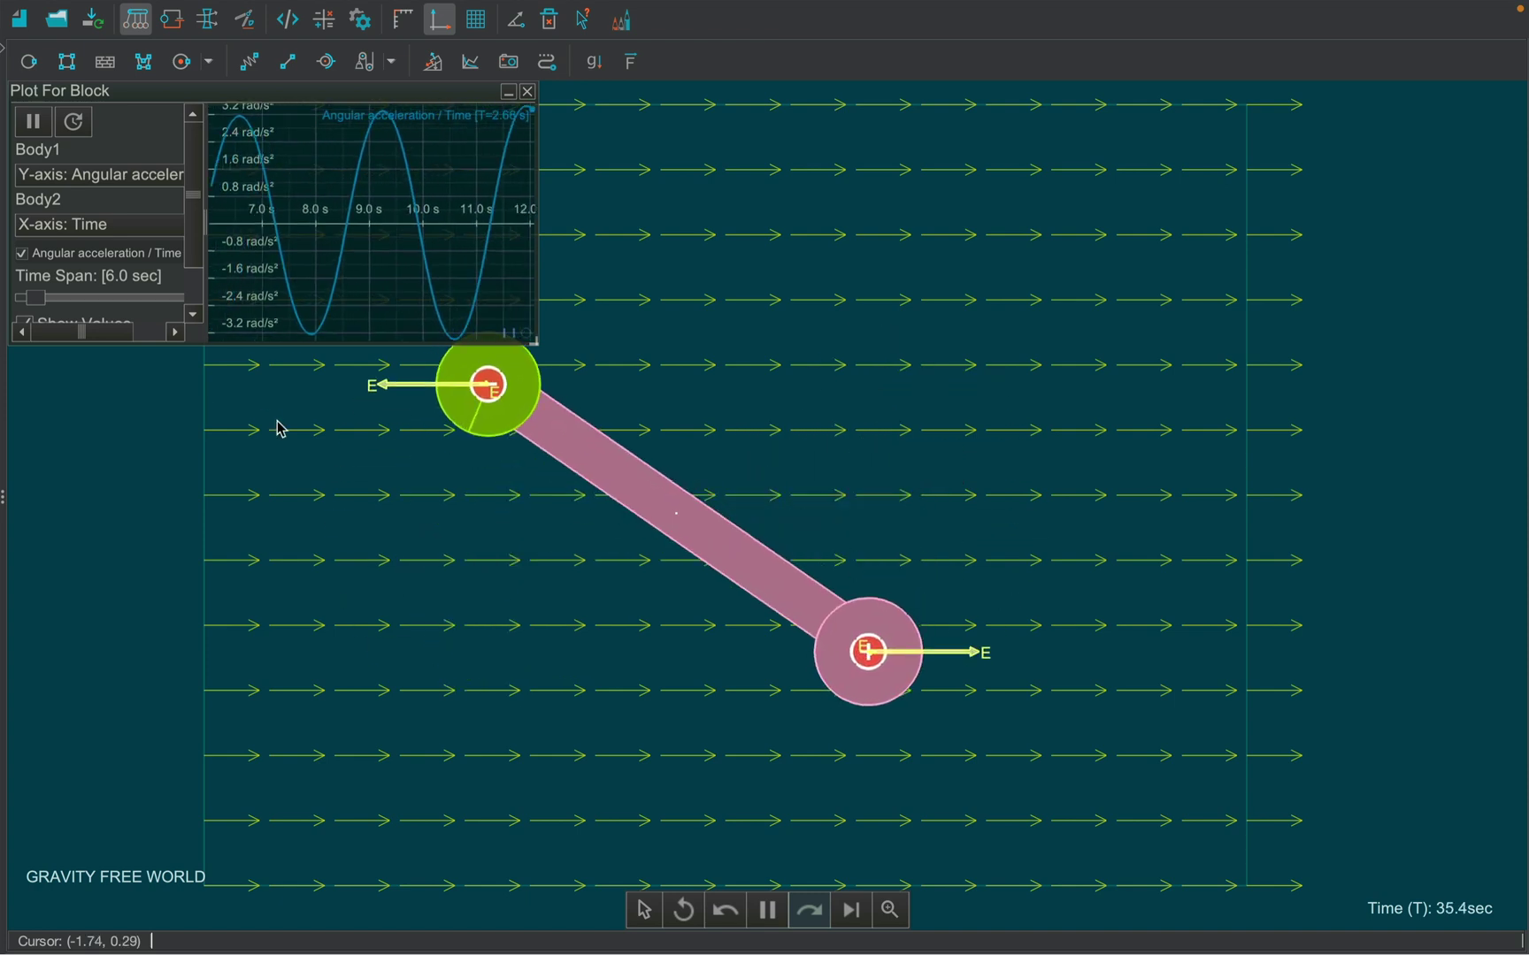
pyautogui.moveTo(474, 587); pyautogui.dragTo(671, 798)
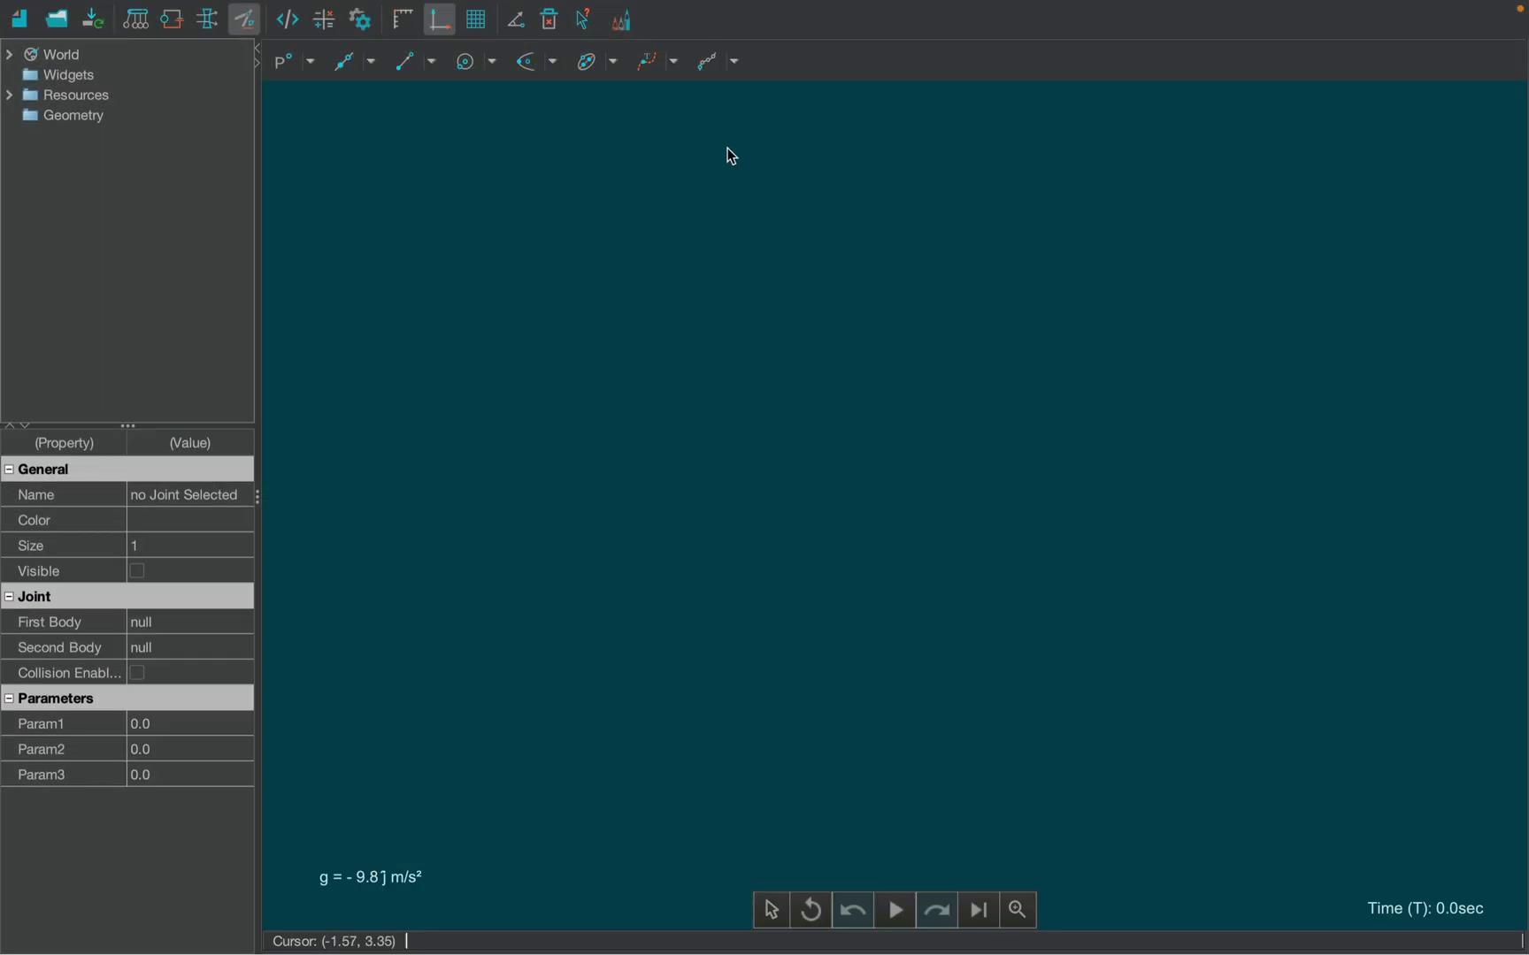
# - Add a slider widget named B and set its maximum to 2000000
pyautogui.rightClick(728, 150)
pyautogui.moveTo(864, 219)
pyautogui.click(963, 257)
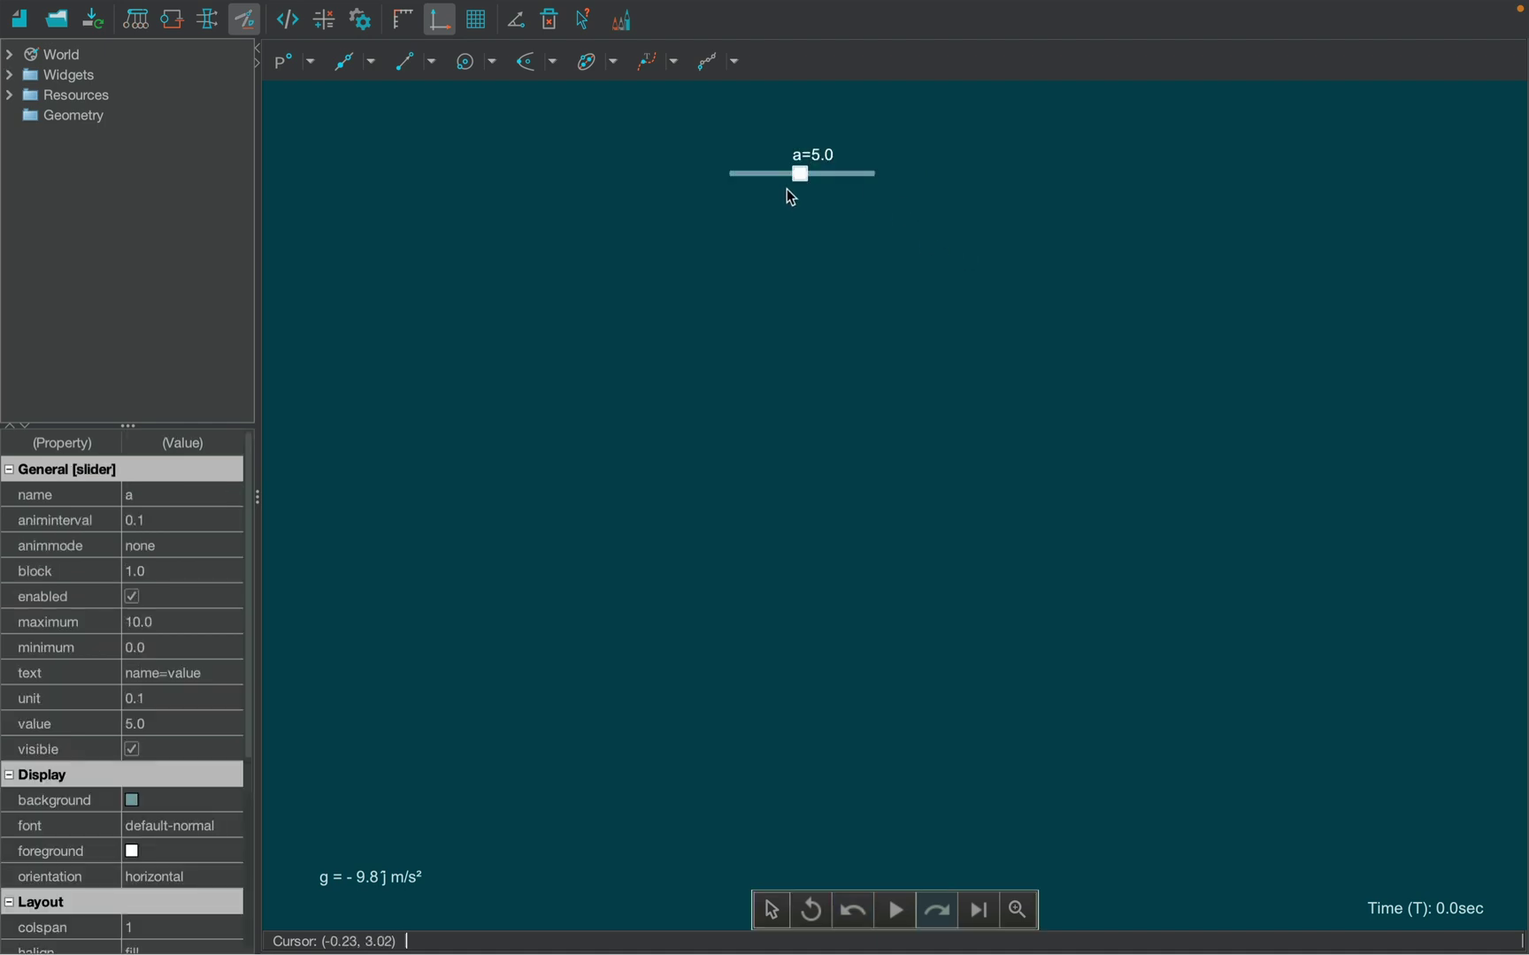
pyautogui.click(158, 501)
pyautogui.write('B')
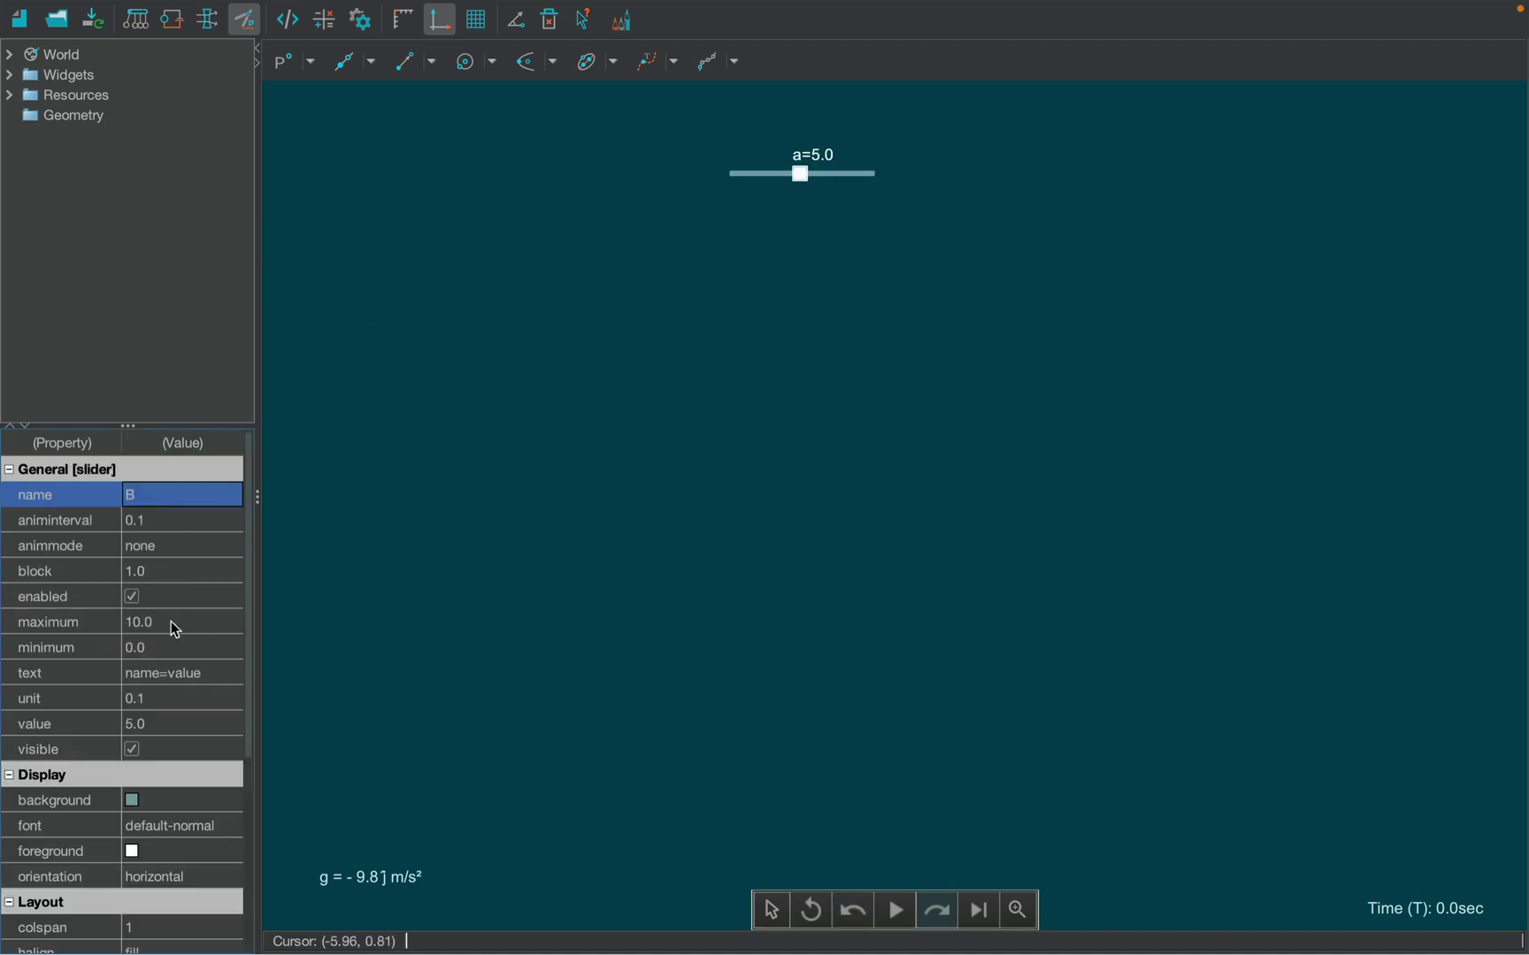
pyautogui.click(172, 622)
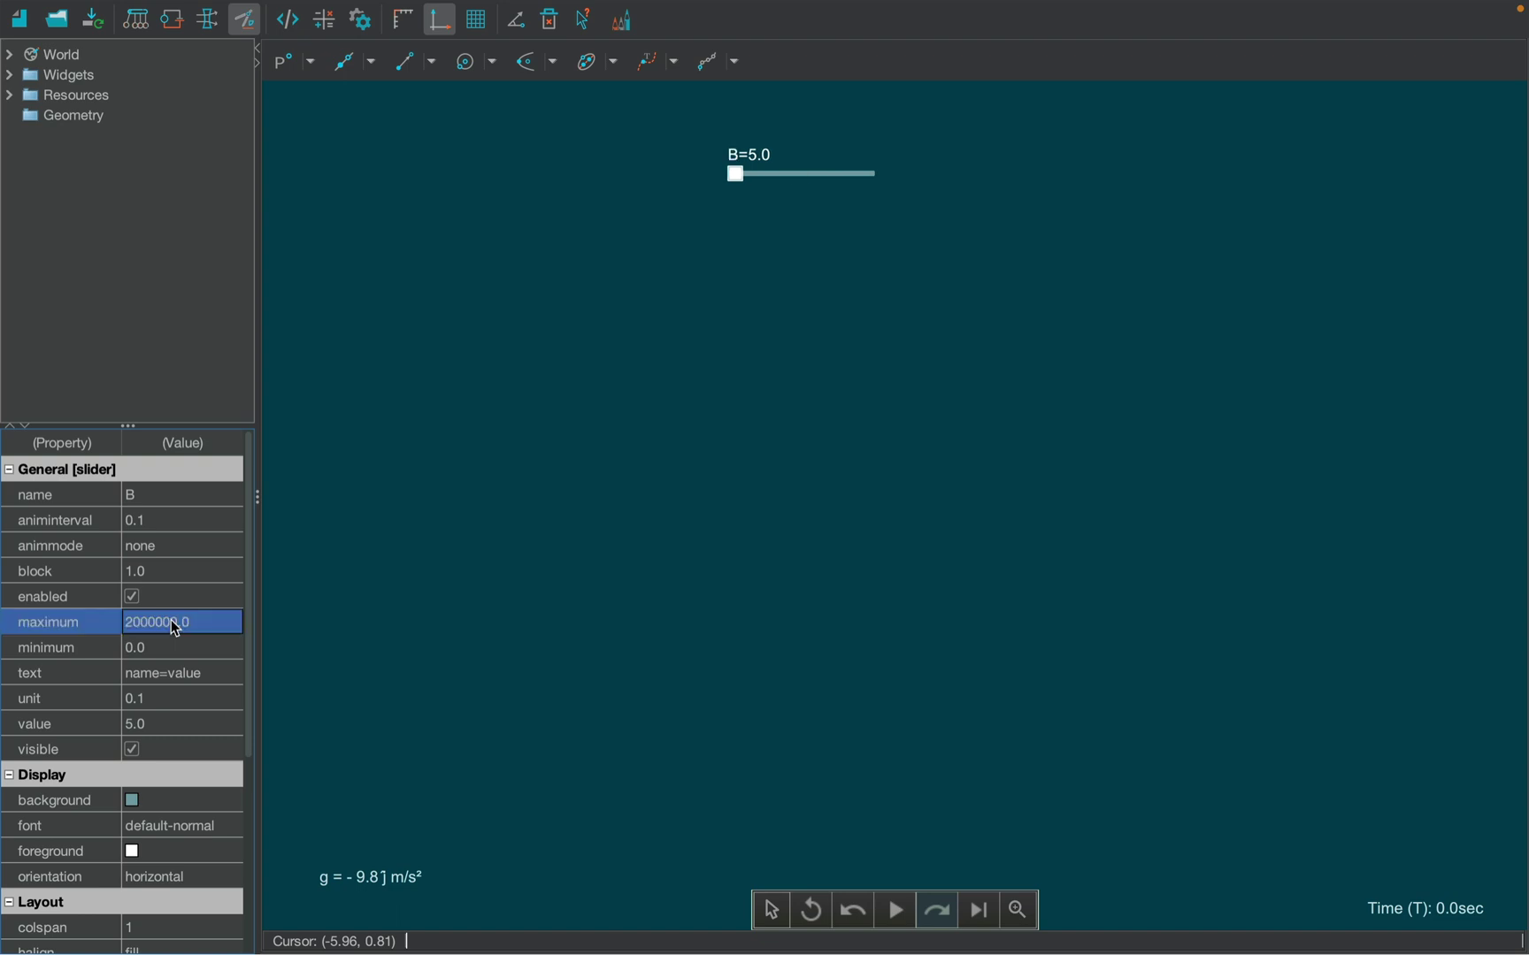
# - Add a magnetic field B to the world through World Settings > Fields
pyautogui.rightClick(731, 289)
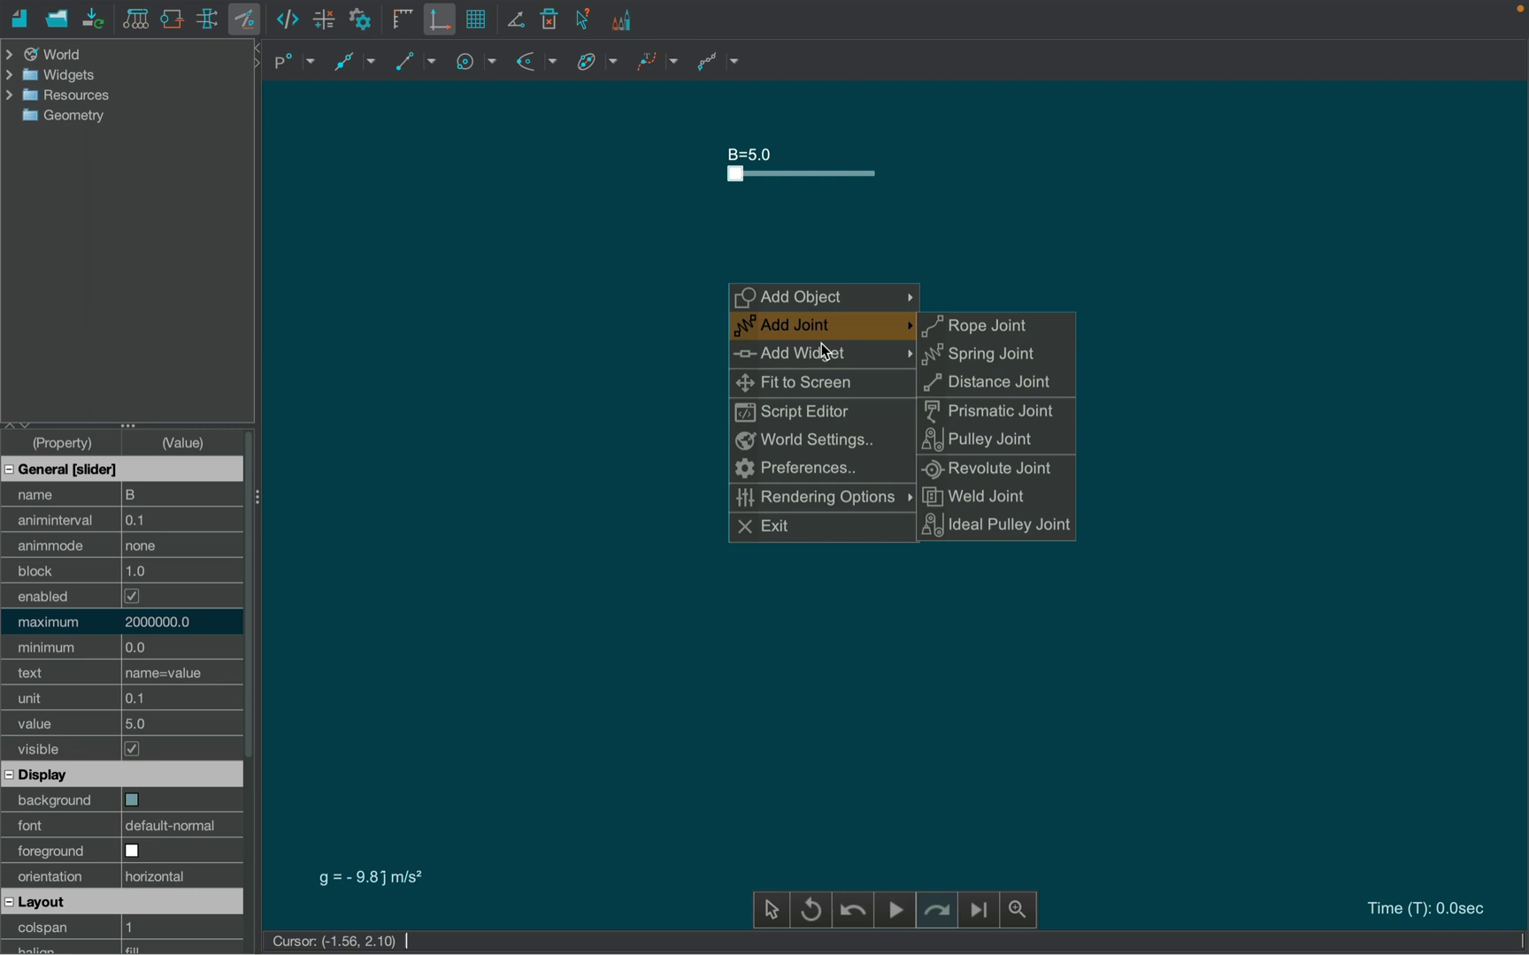
pyautogui.click(825, 437)
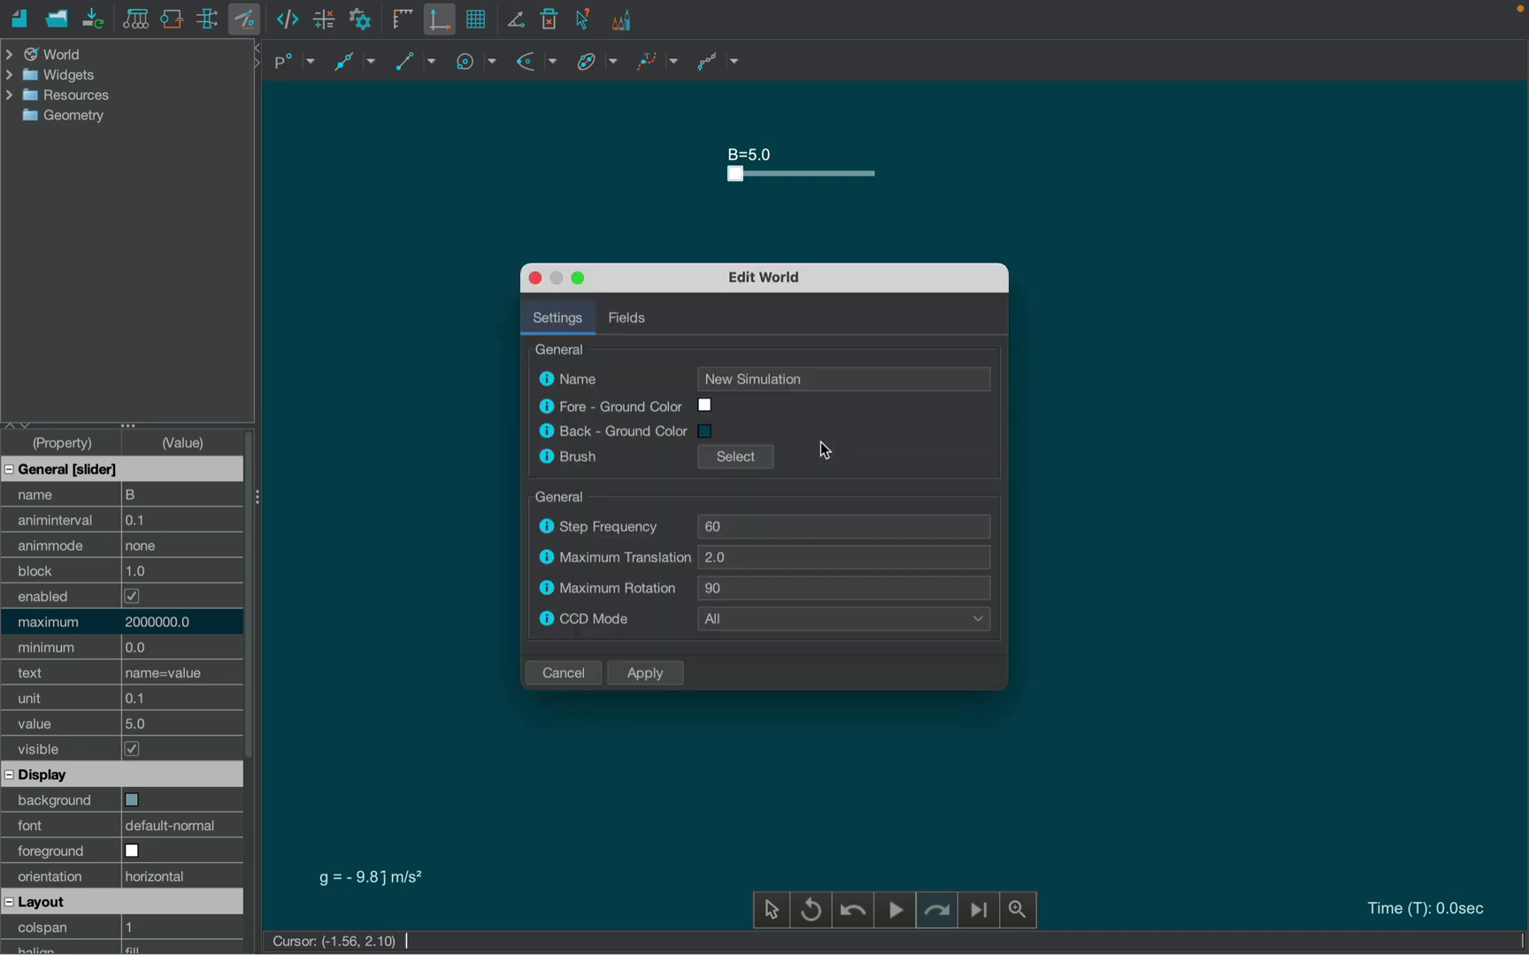
pyautogui.click(630, 316)
pyautogui.click(662, 419)
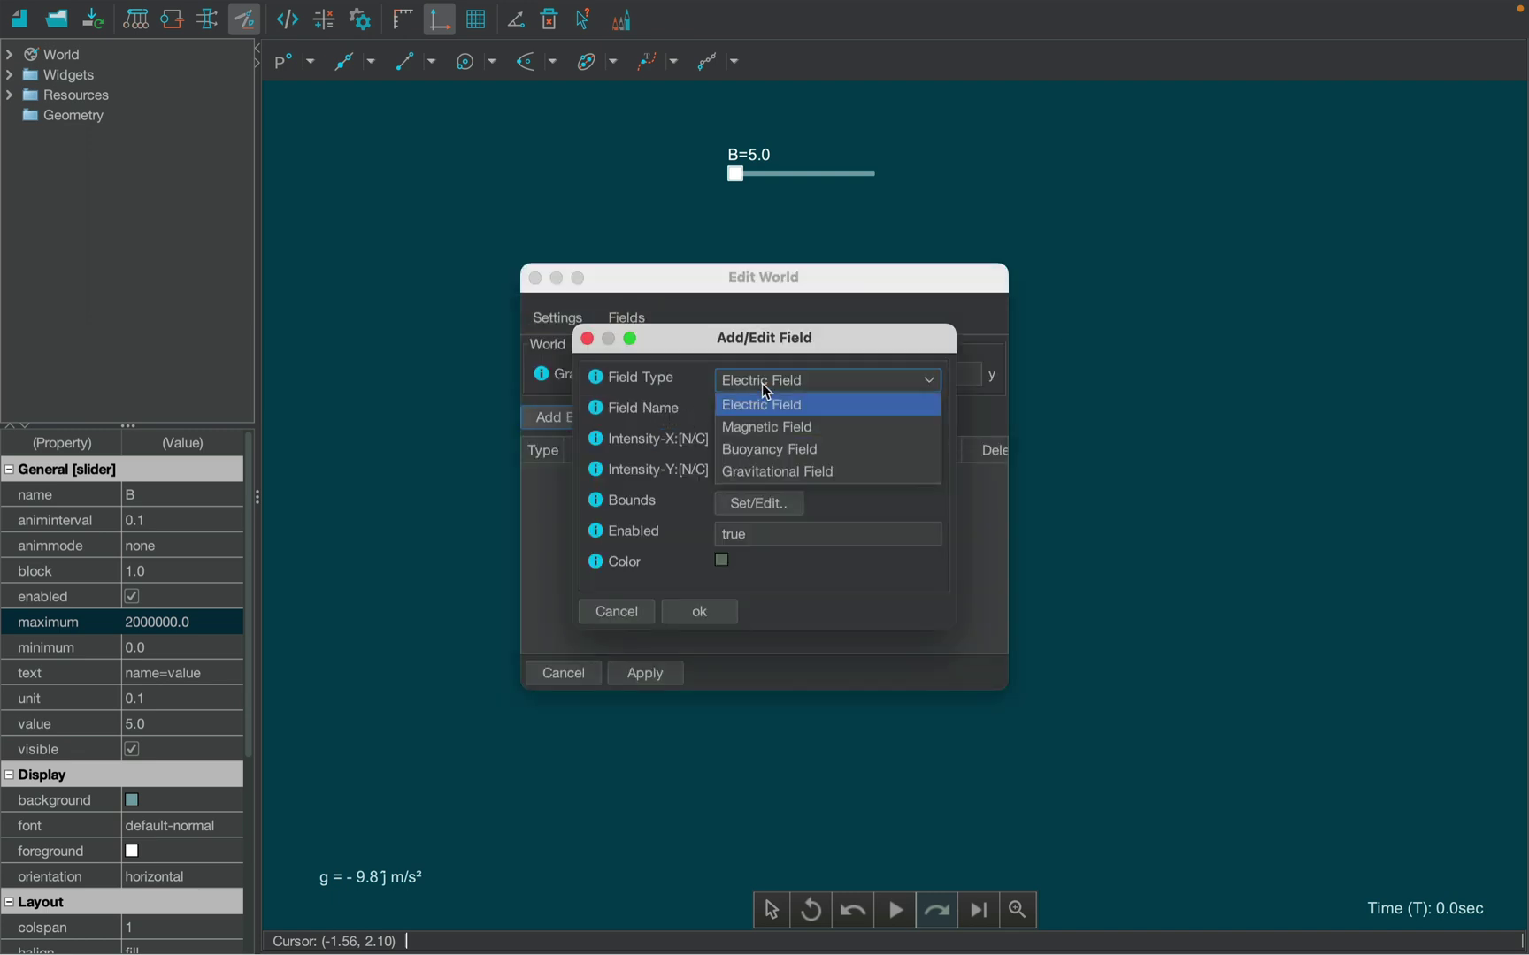
pyautogui.click(767, 428)
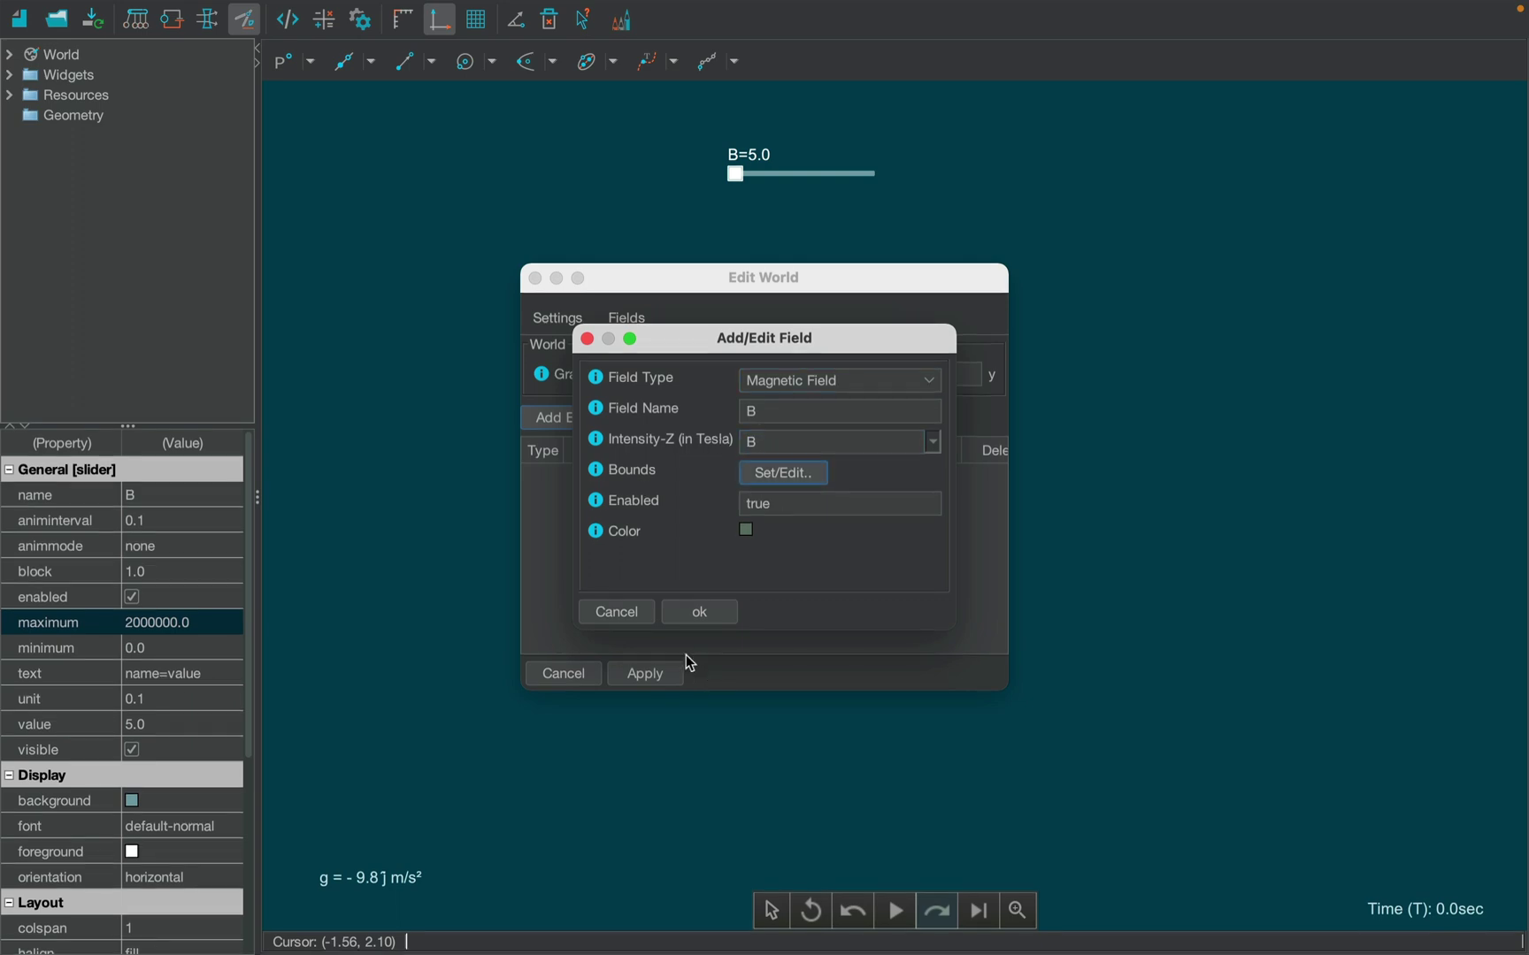
pyautogui.click(699, 611)
pyautogui.click(653, 673)
# - Draw a disc in the field with mass 4 kg, charge 4 µC and x-velocity 2 m/s
pyautogui.moveTo(1015, 466); pyautogui.dragTo(965, 511)
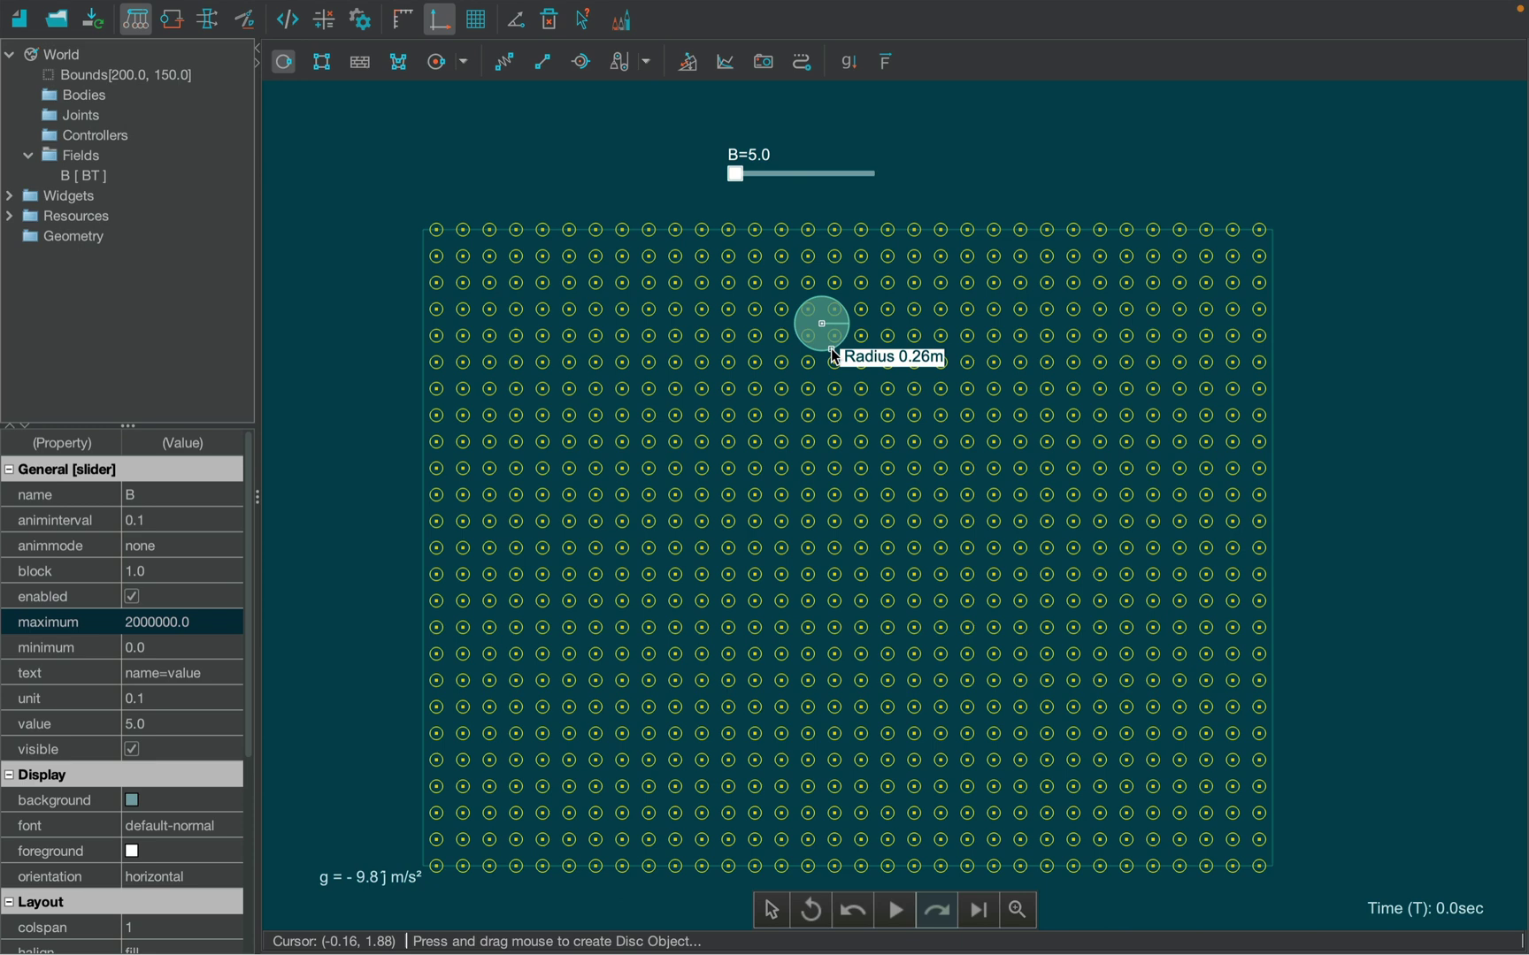
pyautogui.moveTo(839, 369); pyautogui.dragTo(837, 369)
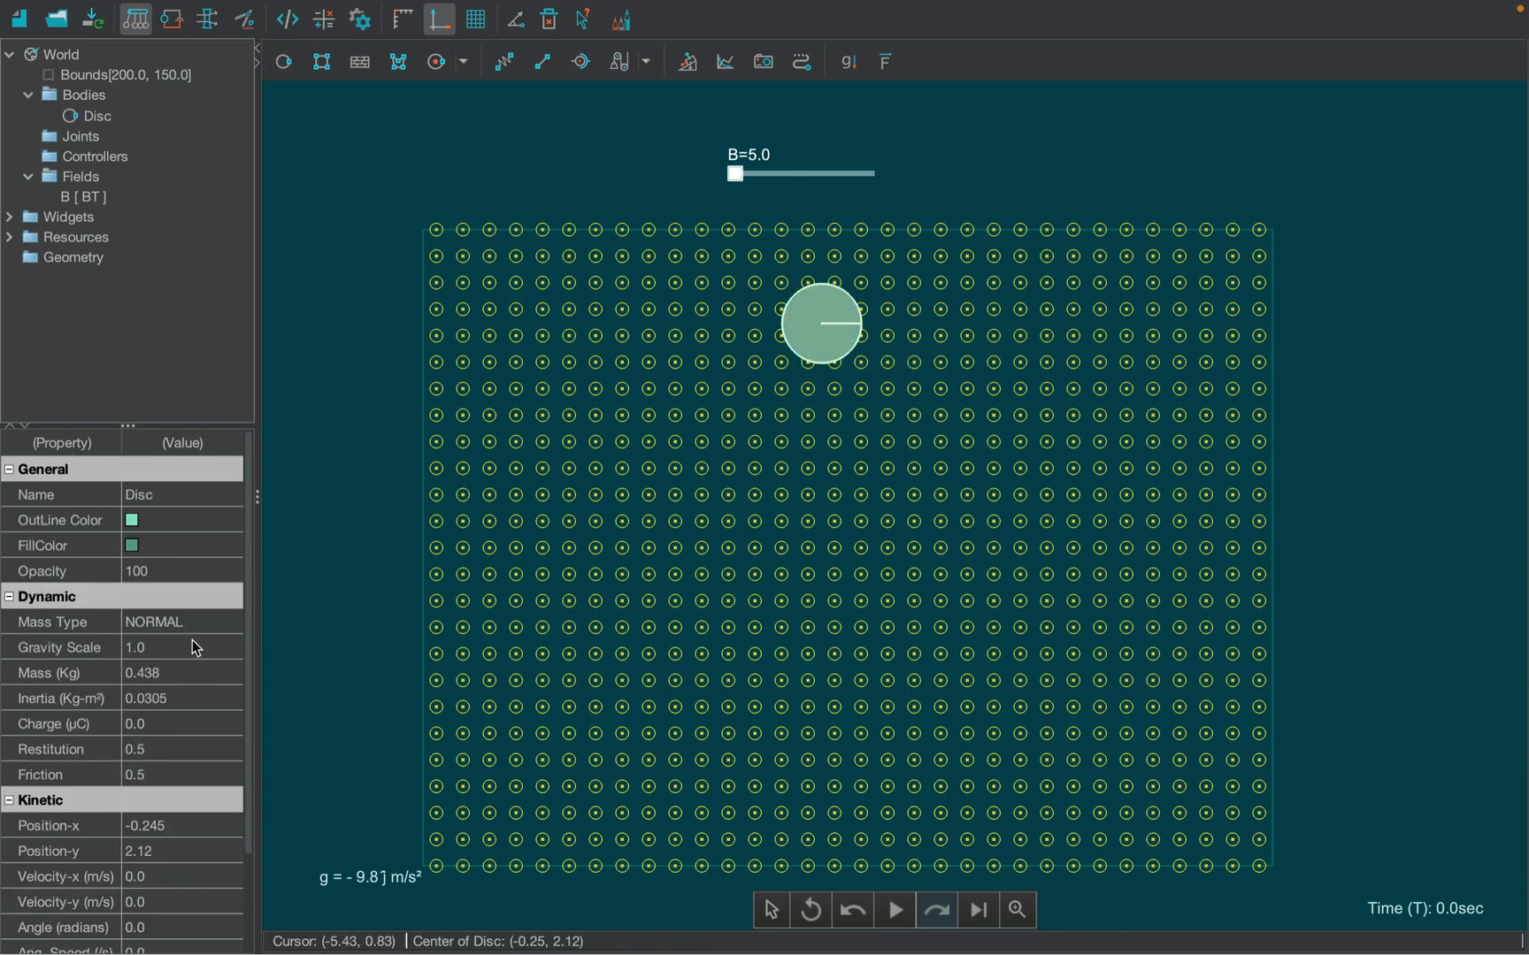
pyautogui.click(155, 723)
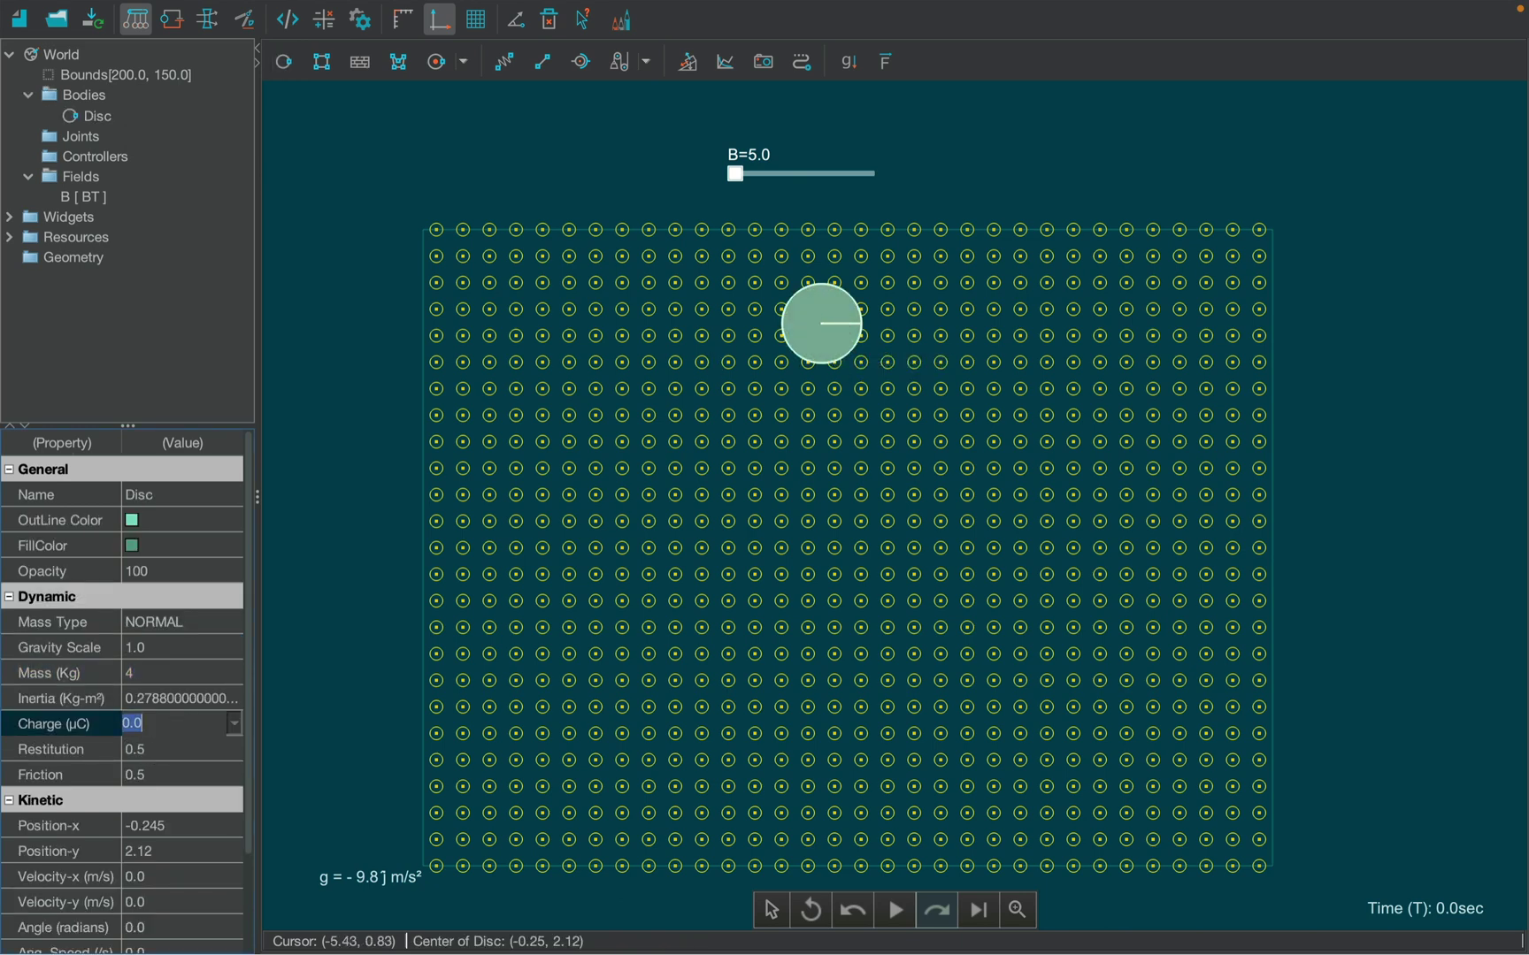
pyautogui.click(156, 875)
pyautogui.click(845, 352)
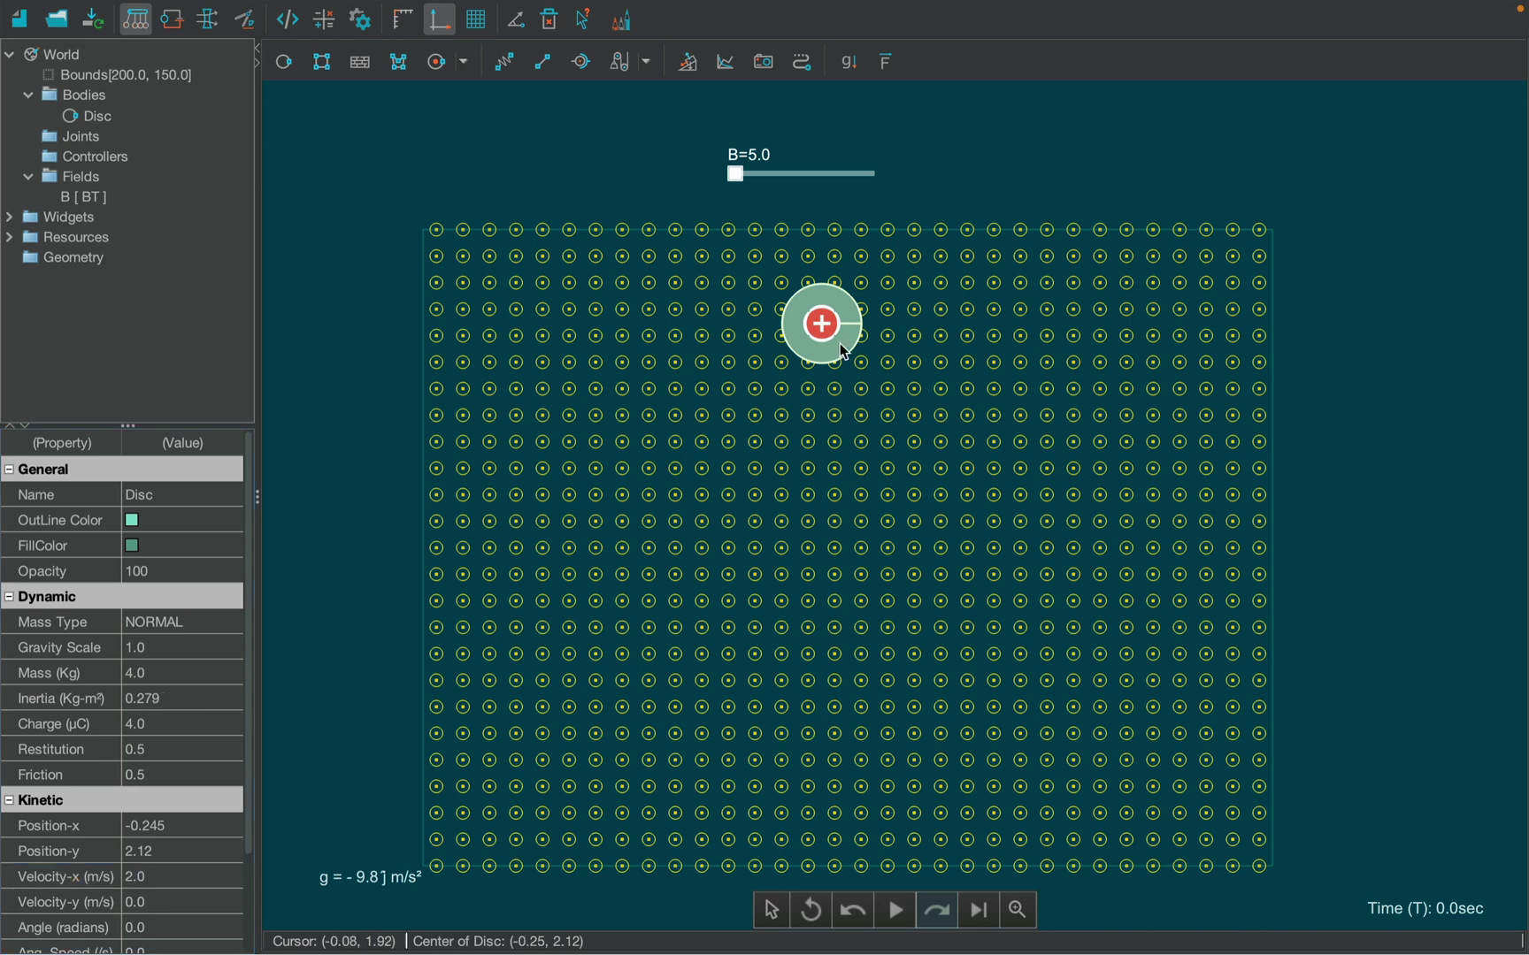
pyautogui.click(420, 415)
# - Confirm the Preferences dialog and switch the world's gravity off
pyautogui.rightClick(421, 414)
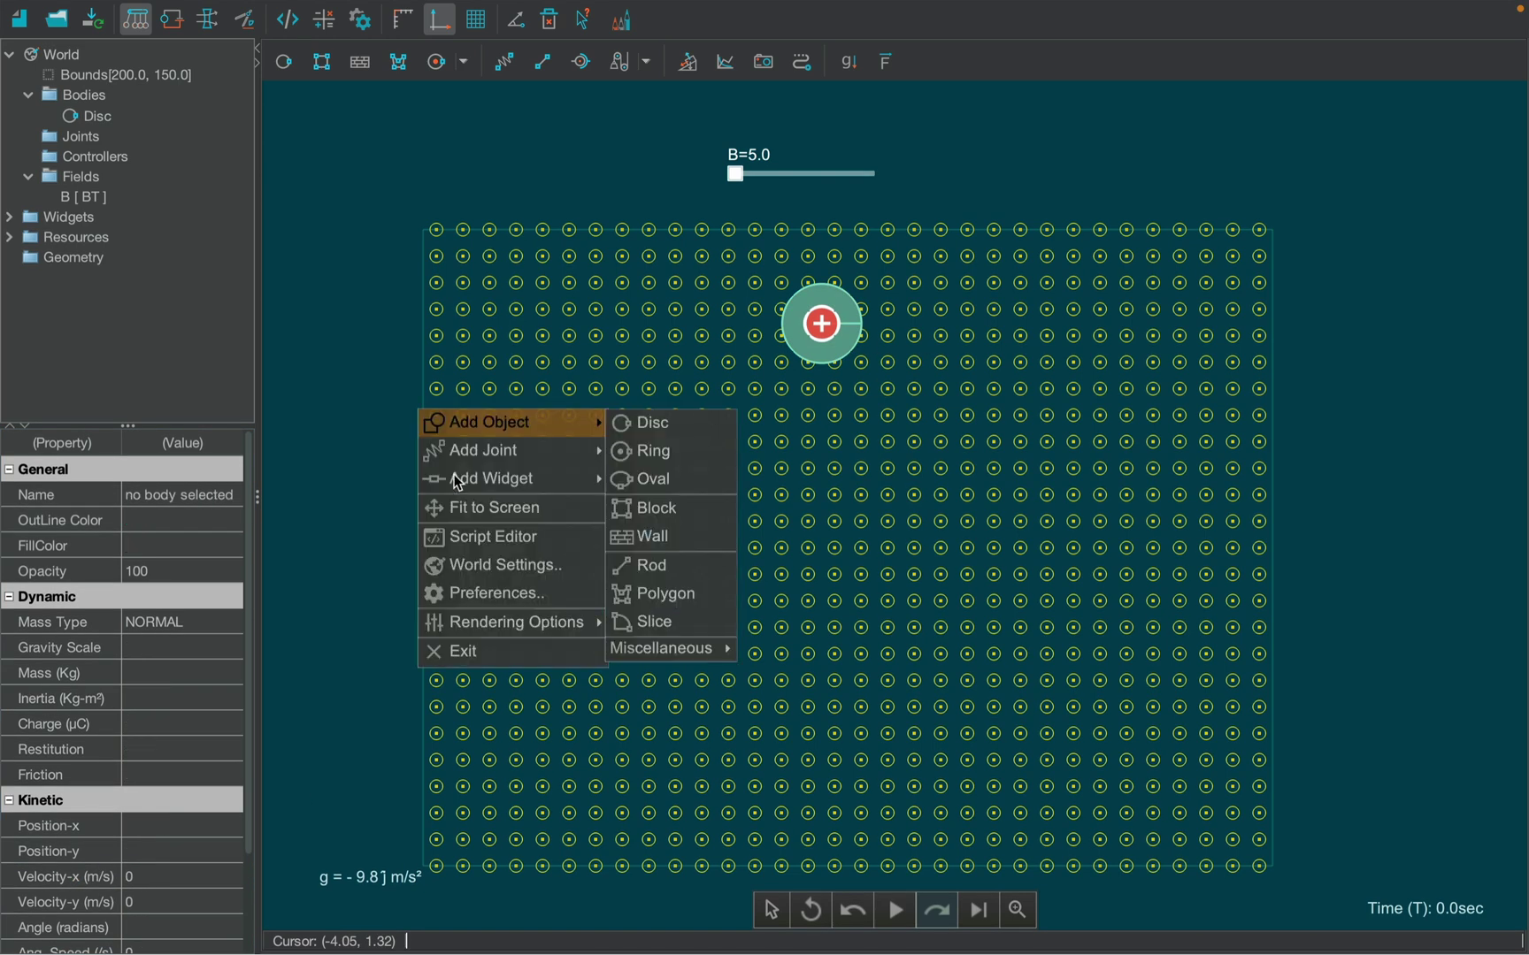
pyautogui.click(471, 591)
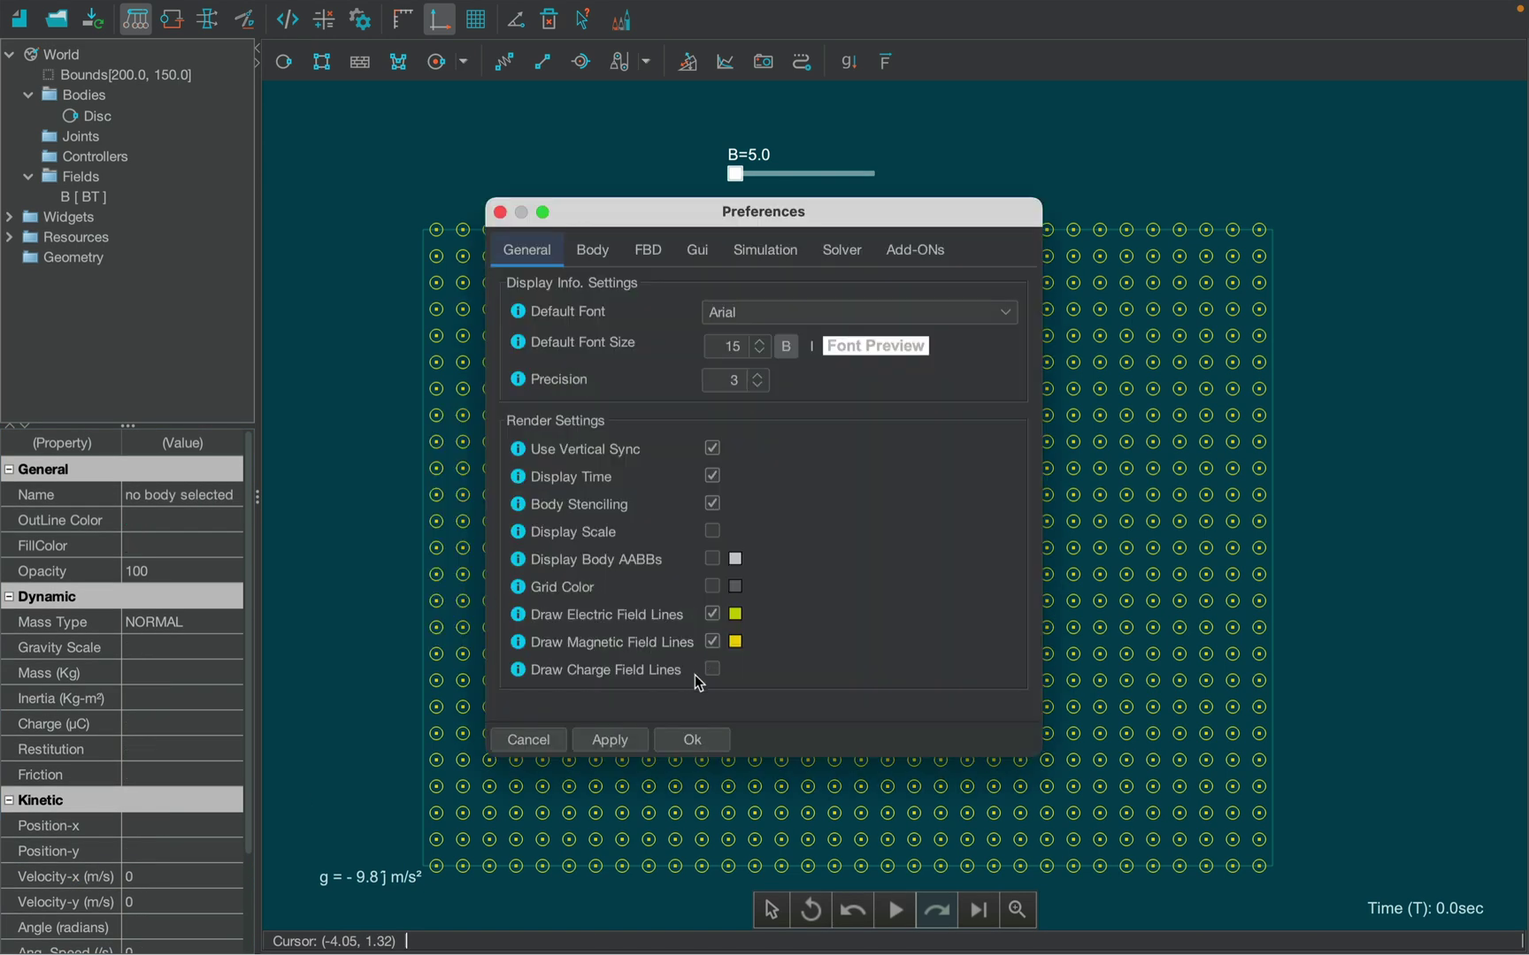
pyautogui.click(694, 740)
pyautogui.click(847, 62)
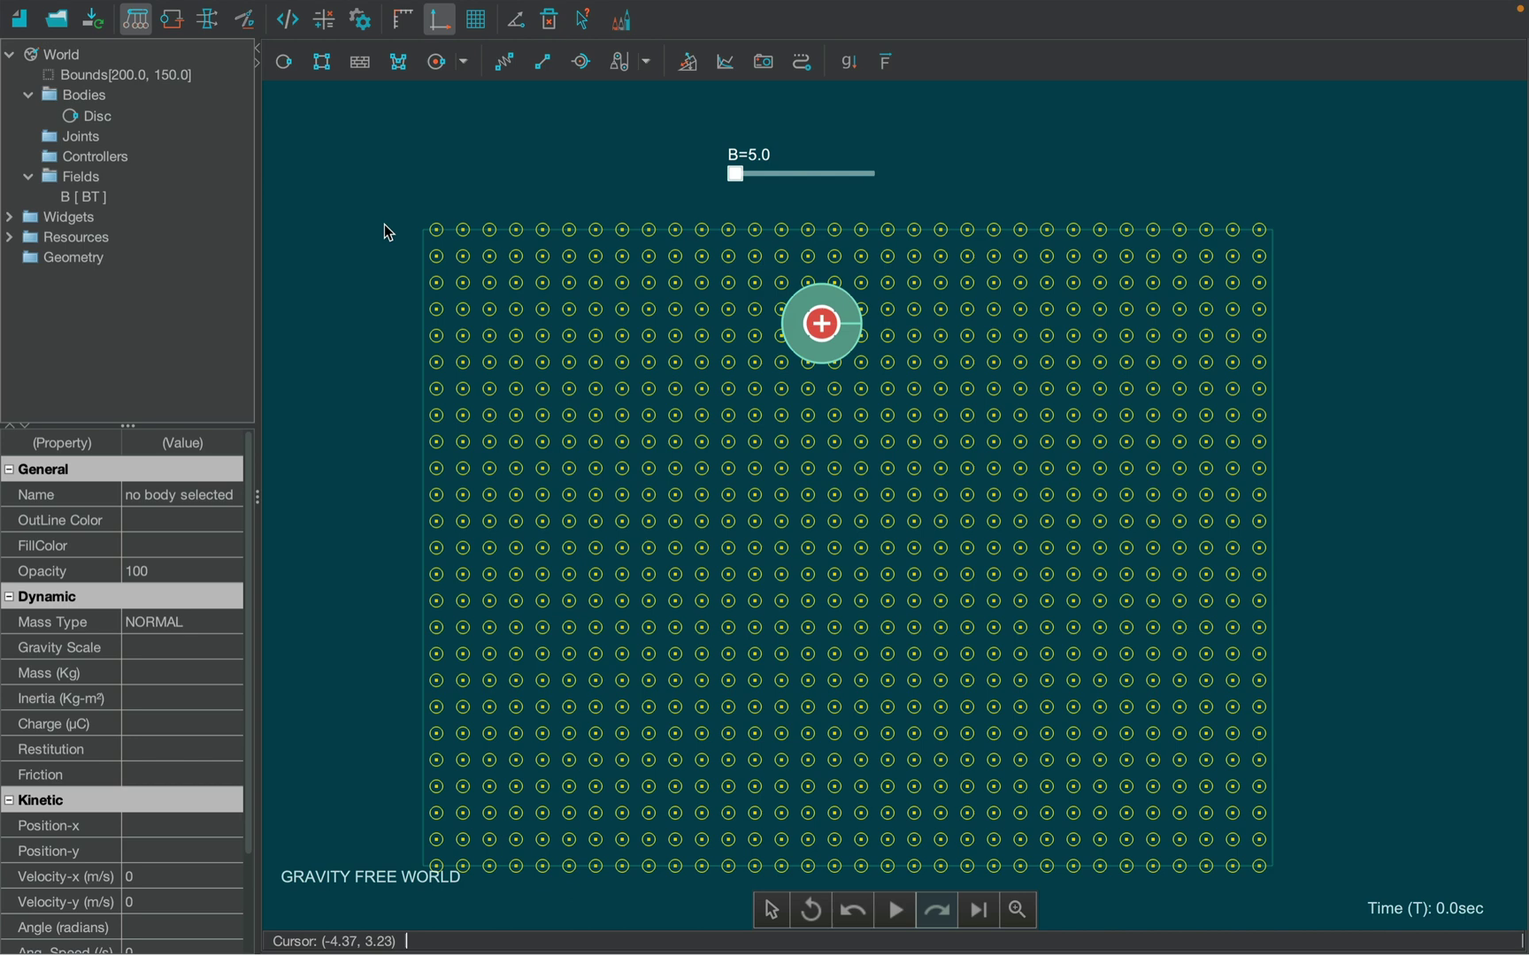
# - Run with B raised to 2000000.0 and measure the disc's circular path
pyautogui.click(895, 908)
pyautogui.moveTo(814, 174)
pyautogui.mouseDown()
pyautogui.moveTo(908, 174)
pyautogui.moveTo(792, 174)
pyautogui.moveTo(890, 185)
pyautogui.mouseUp()
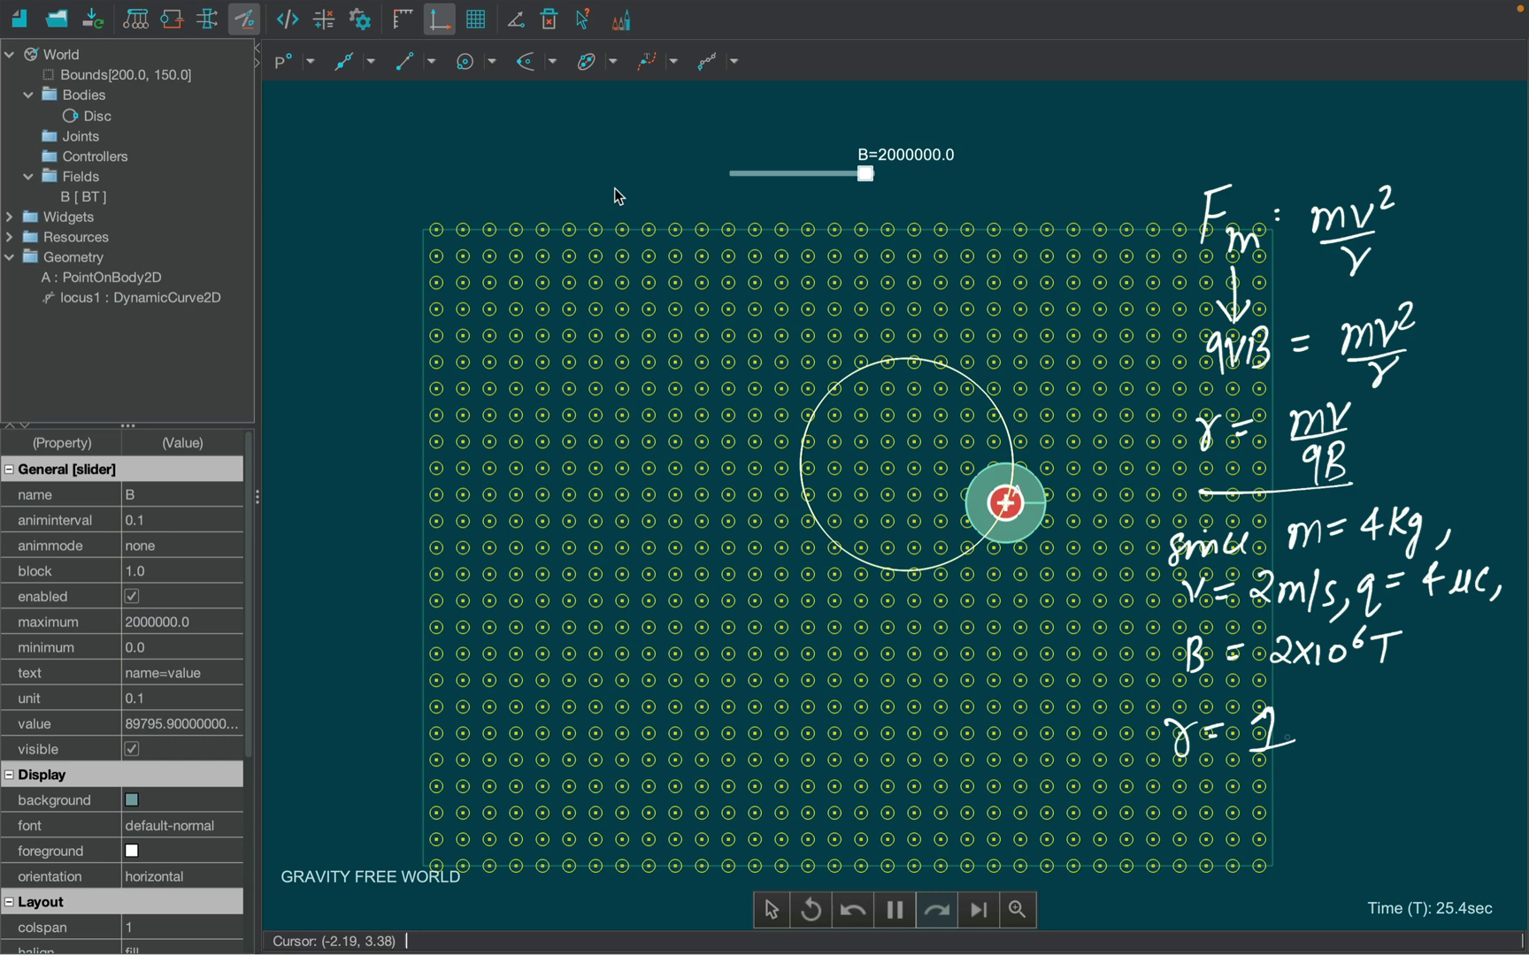
pyautogui.click(516, 19)
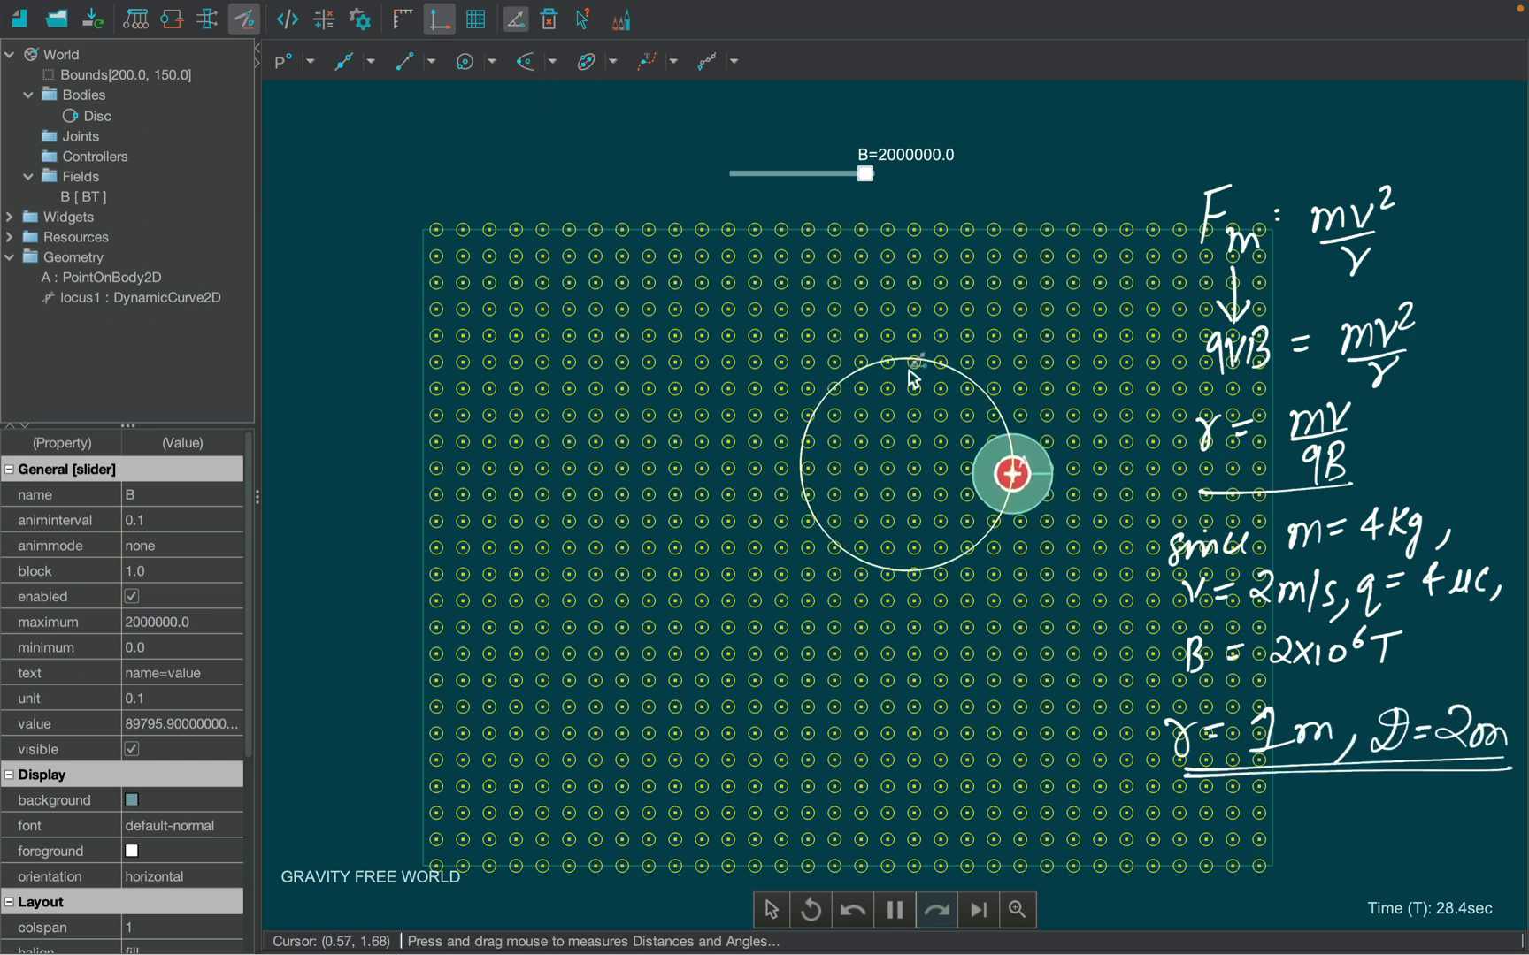
pyautogui.moveTo(909, 360); pyautogui.dragTo(912, 571)
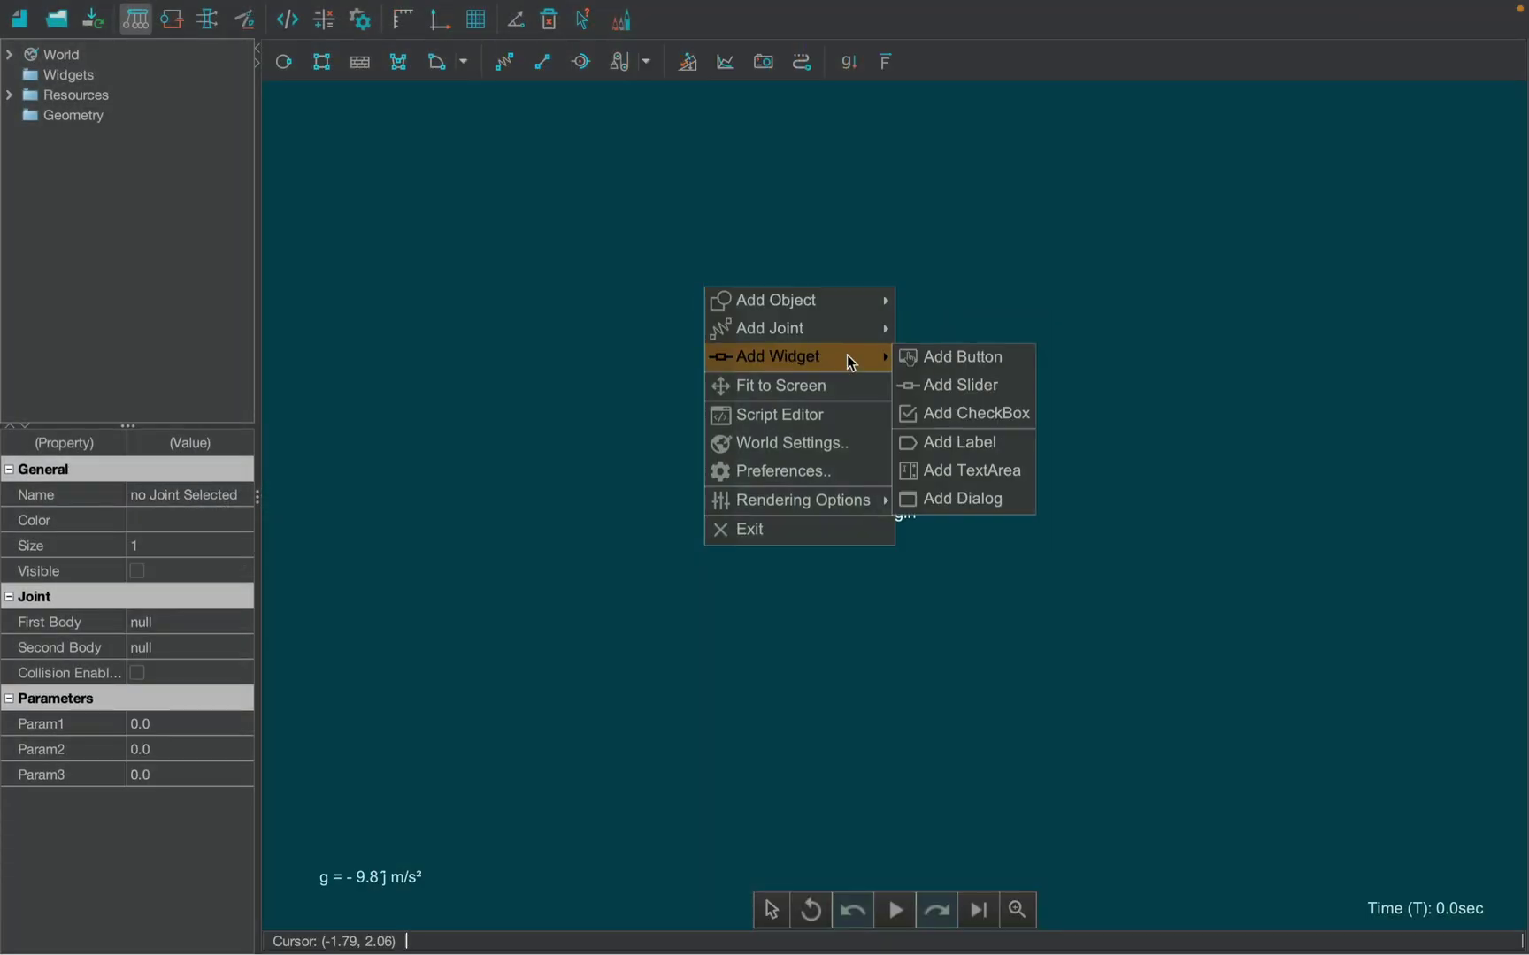
# - Set the gravitational field's boundary shape to a circle around the origin
pyautogui.click(823, 442)
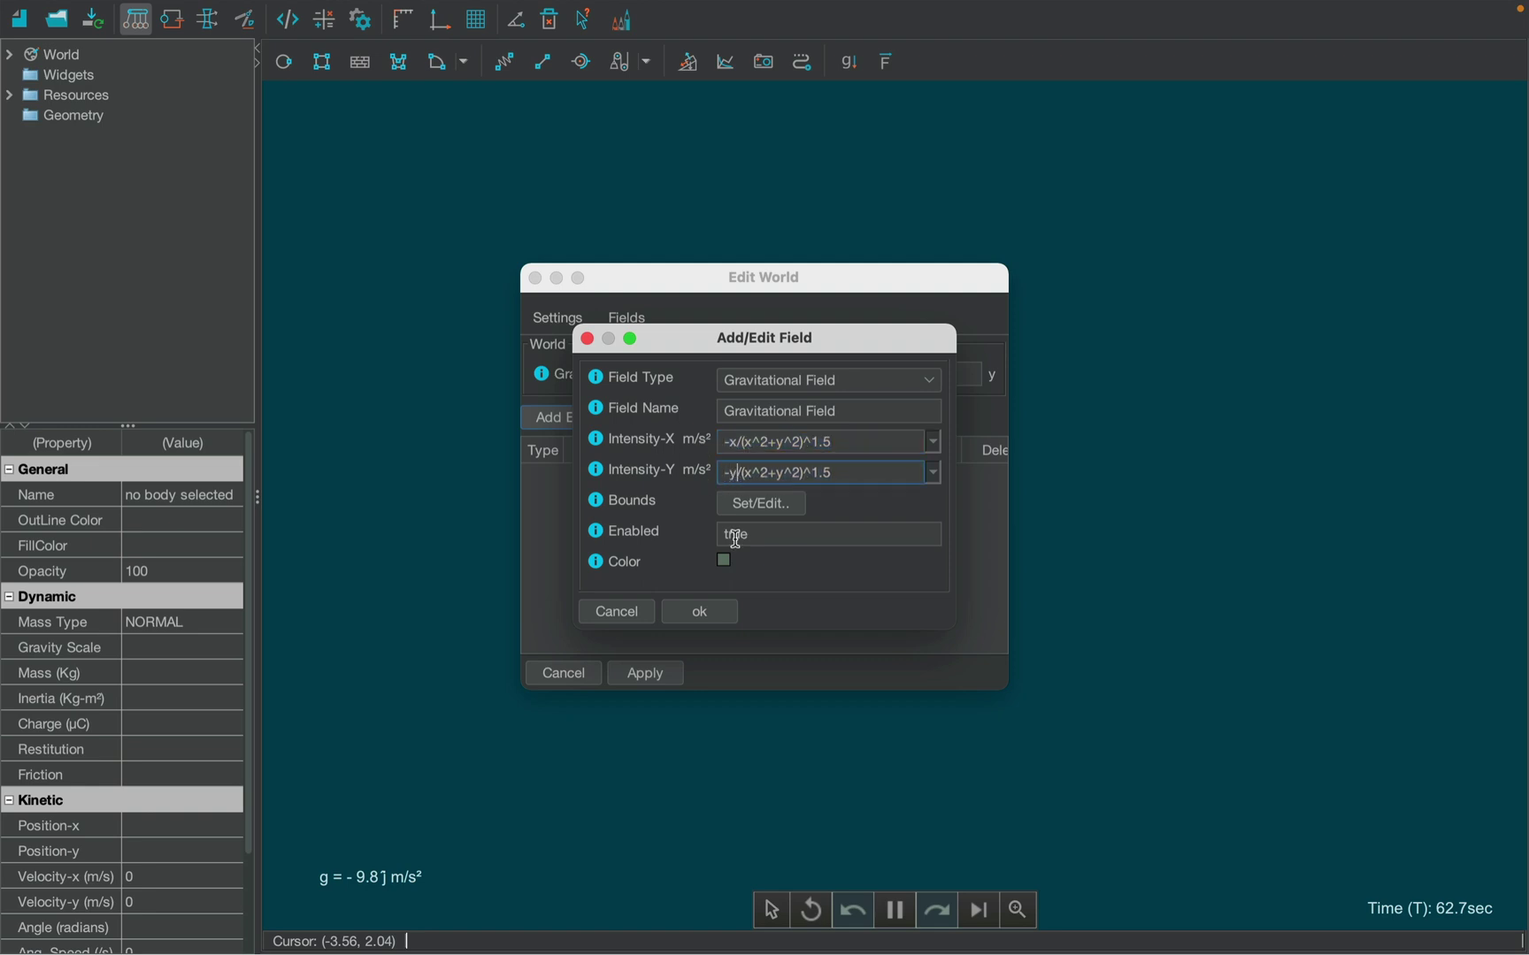
pyautogui.click(765, 509)
pyautogui.click(721, 343)
pyautogui.click(716, 382)
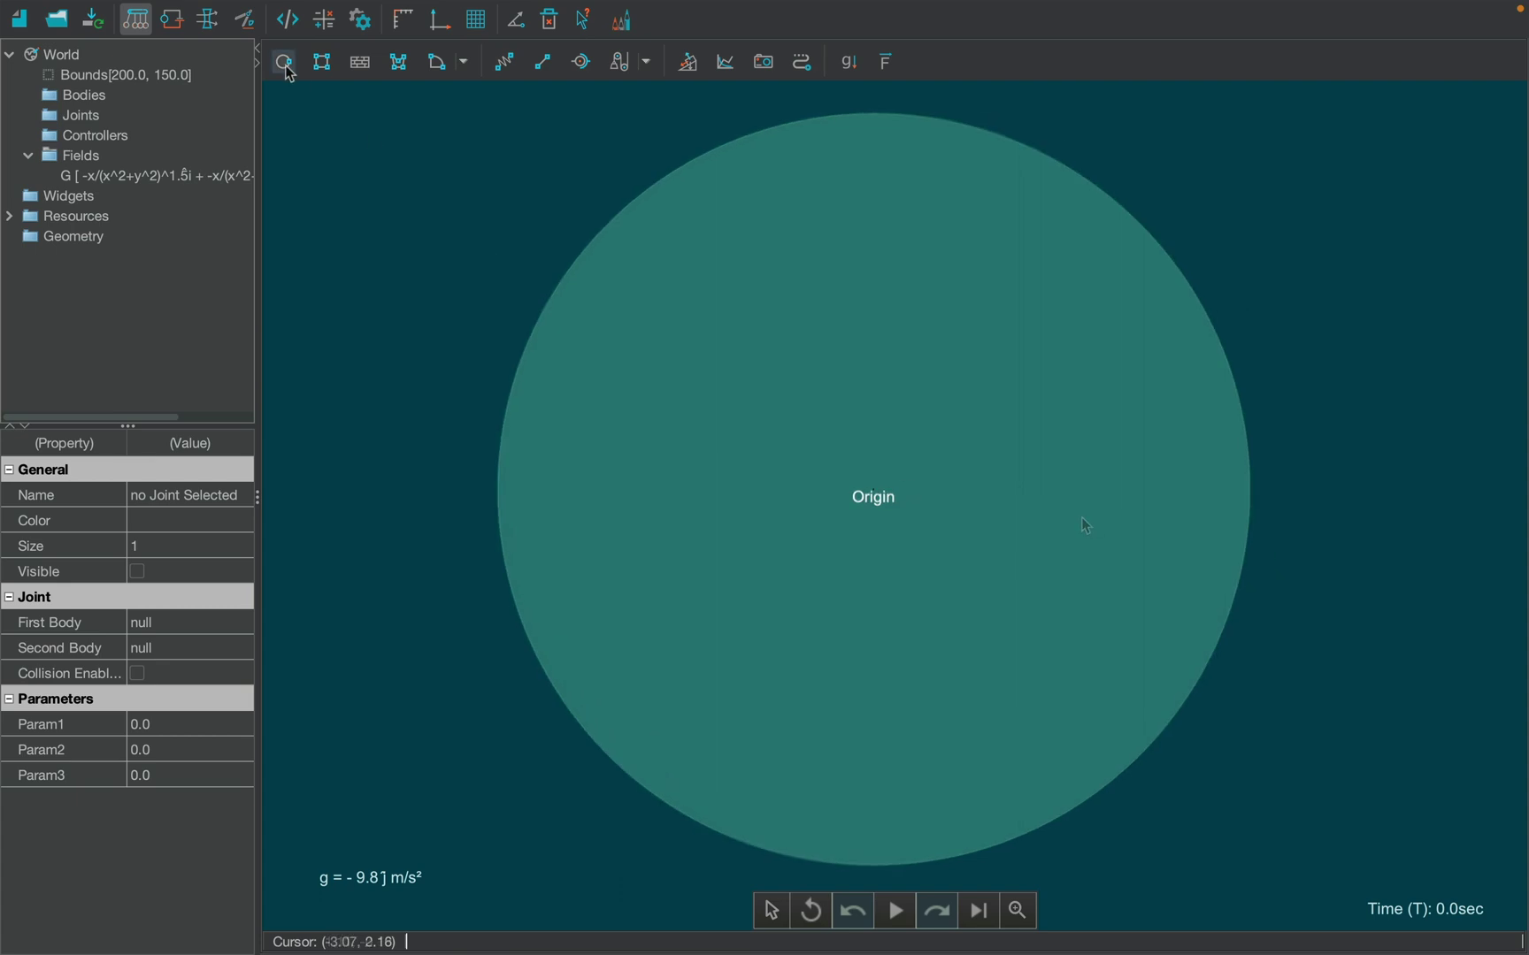
# - Draw a disc at (1, 0) with y-velocity 1 m/s and disable world gravity
pyautogui.click(283, 62)
pyautogui.moveTo(689, 265); pyautogui.dragTo(726, 265)
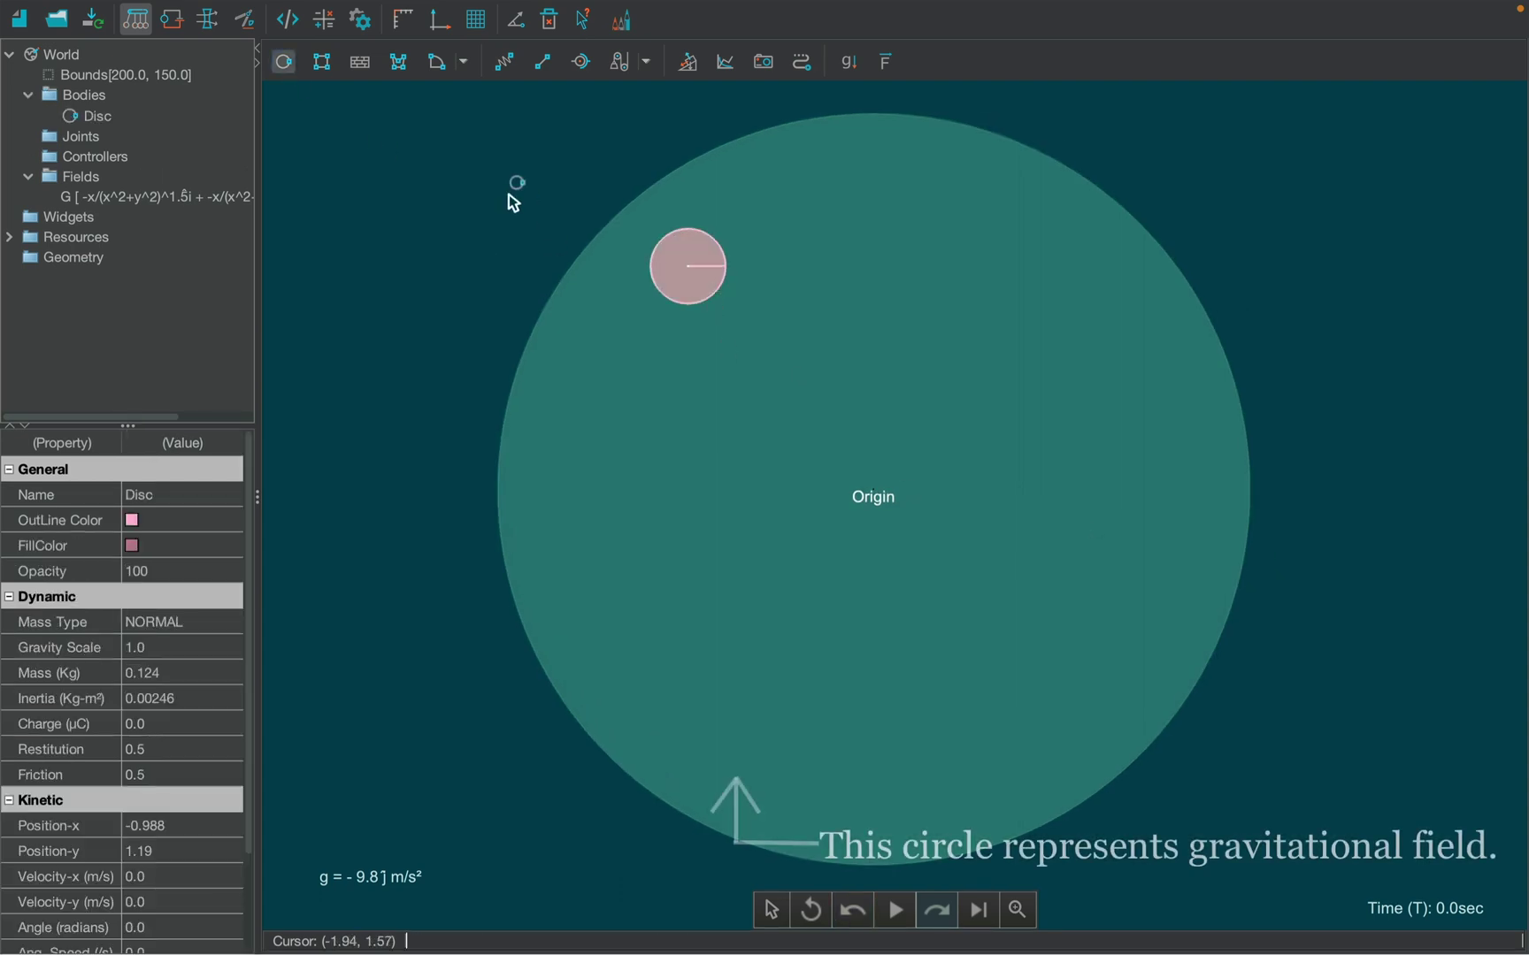
pyautogui.press('BackSpace')
pyautogui.press('BackSpace')
pyautogui.press('BackSpace')
pyautogui.write('0')
pyautogui.press('Return')
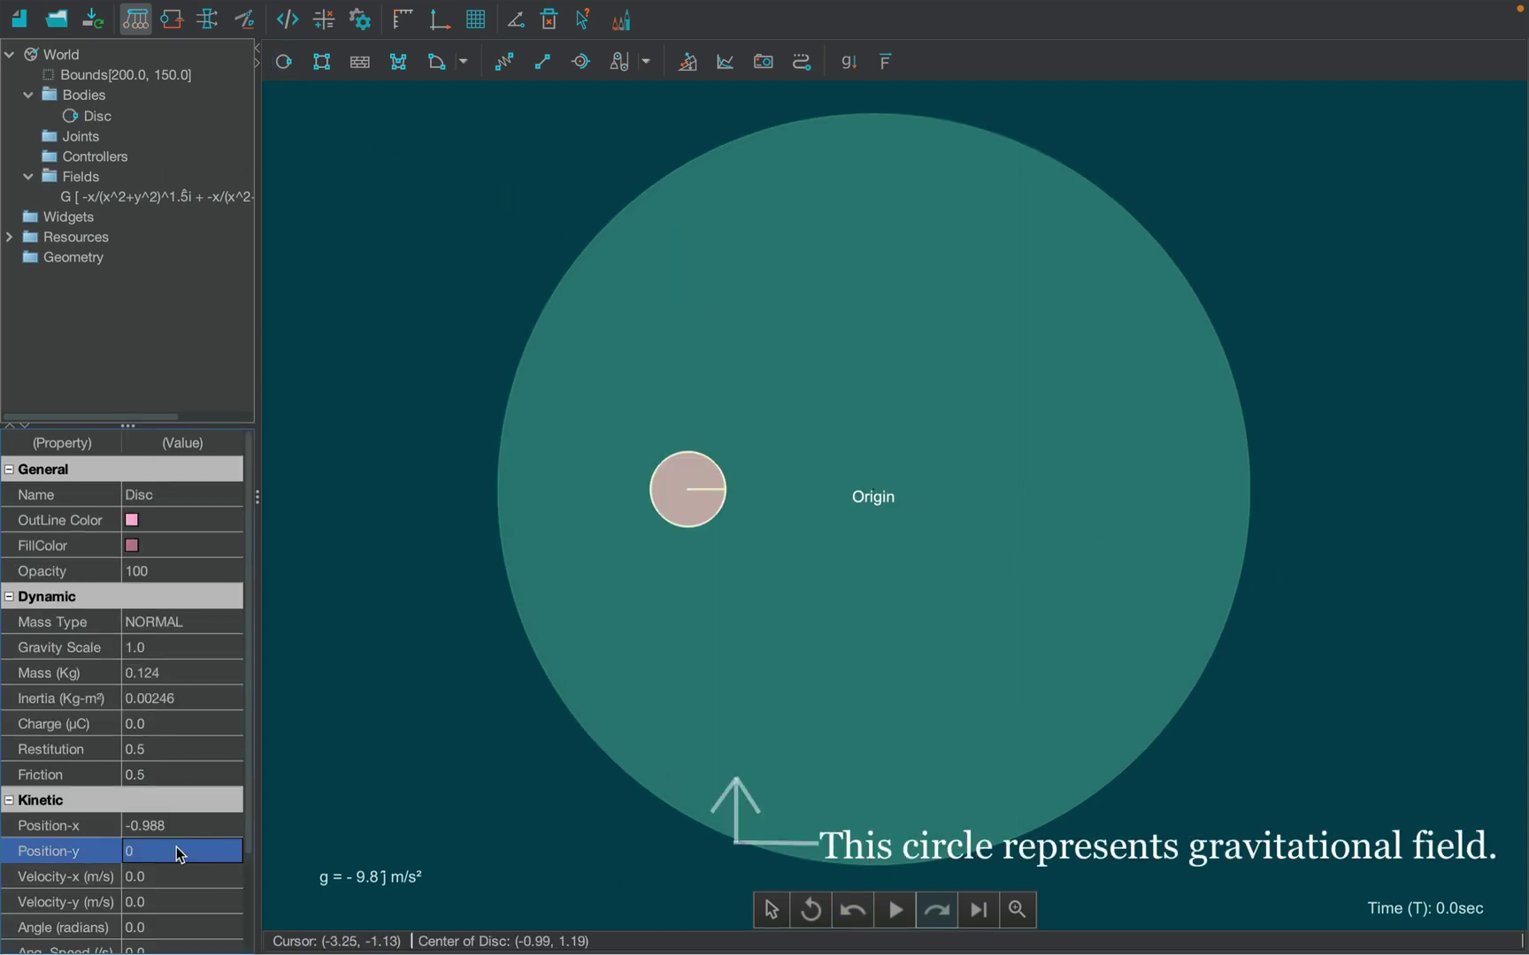
pyautogui.doubleClick(168, 825)
pyautogui.write('1')
pyautogui.press('Return')
pyautogui.scroll(-2, 164, 775)
pyautogui.click(108, 792)
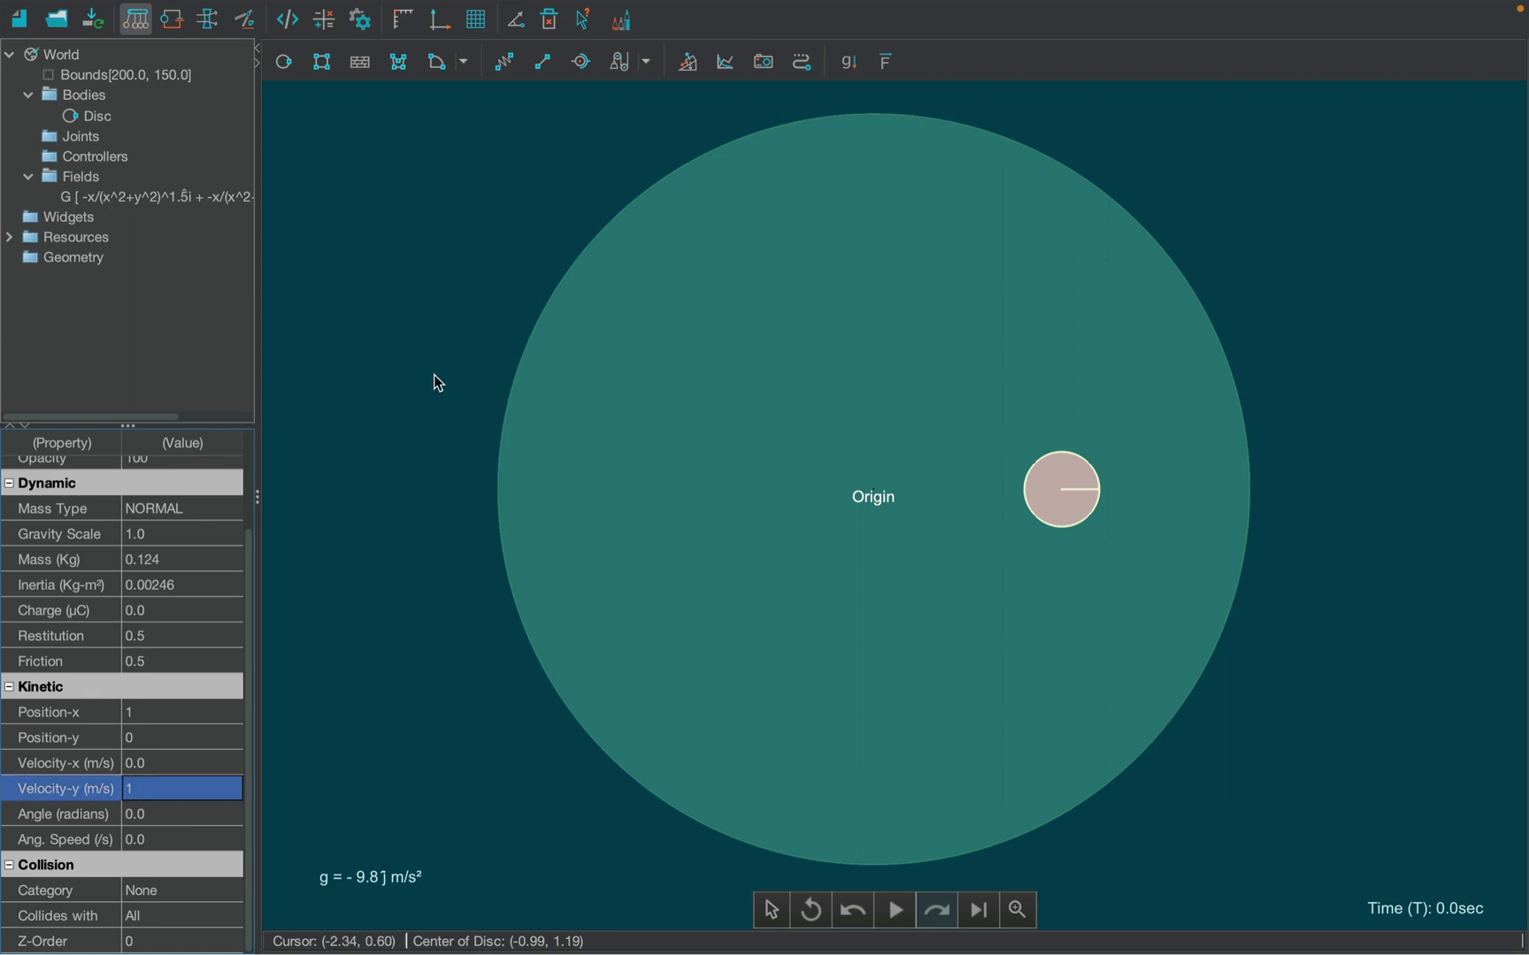
pyautogui.click(849, 62)
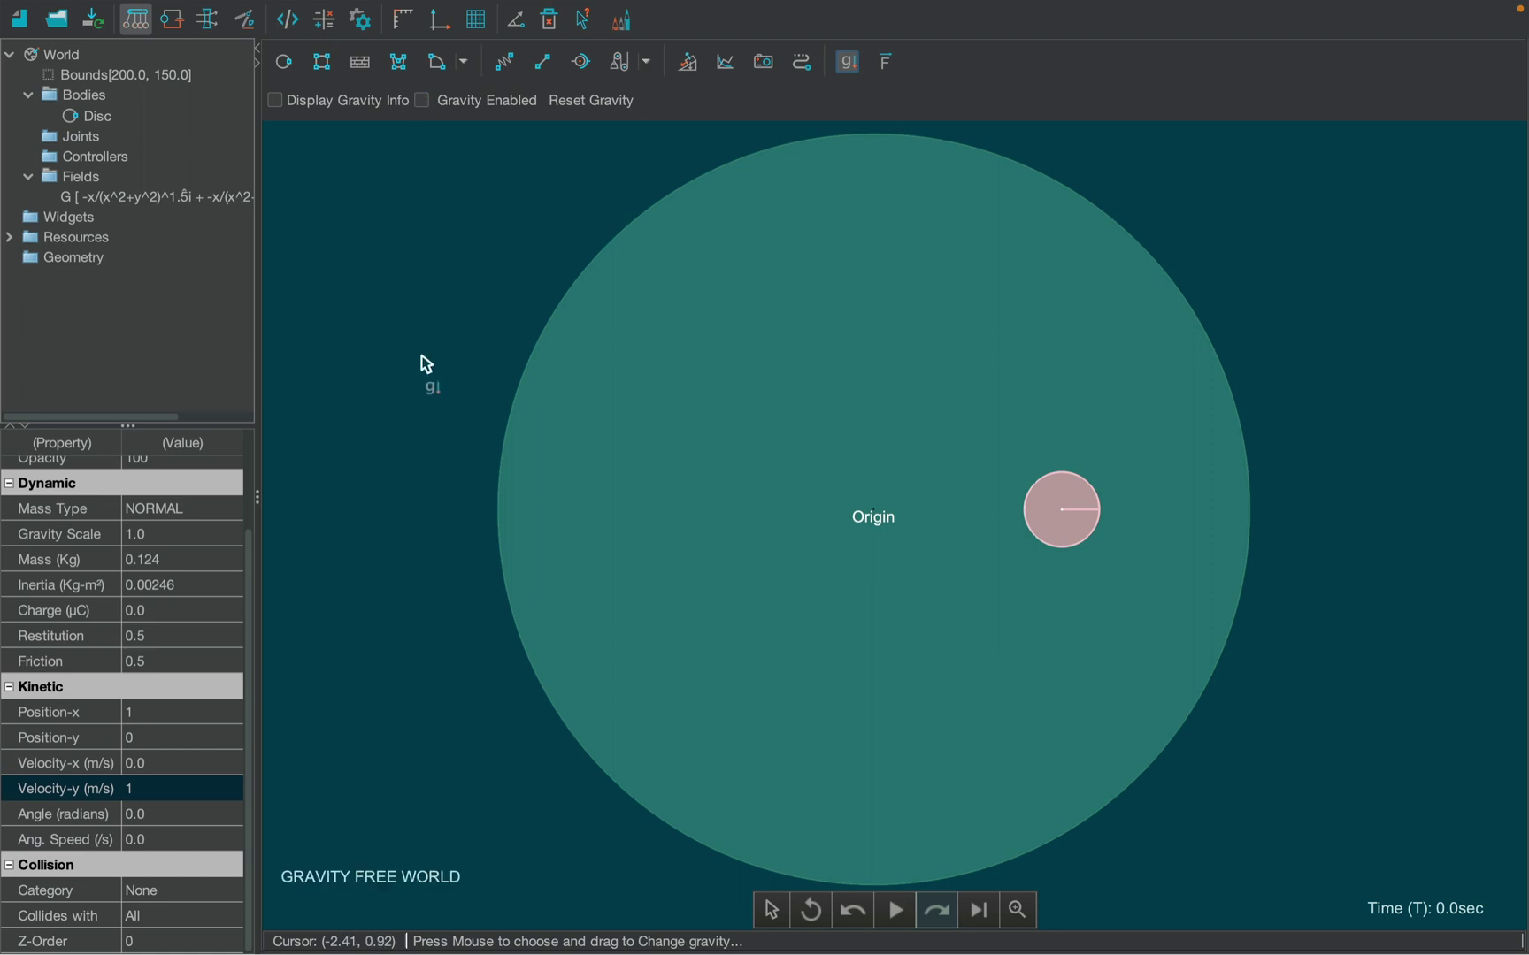
pyautogui.click(425, 433)
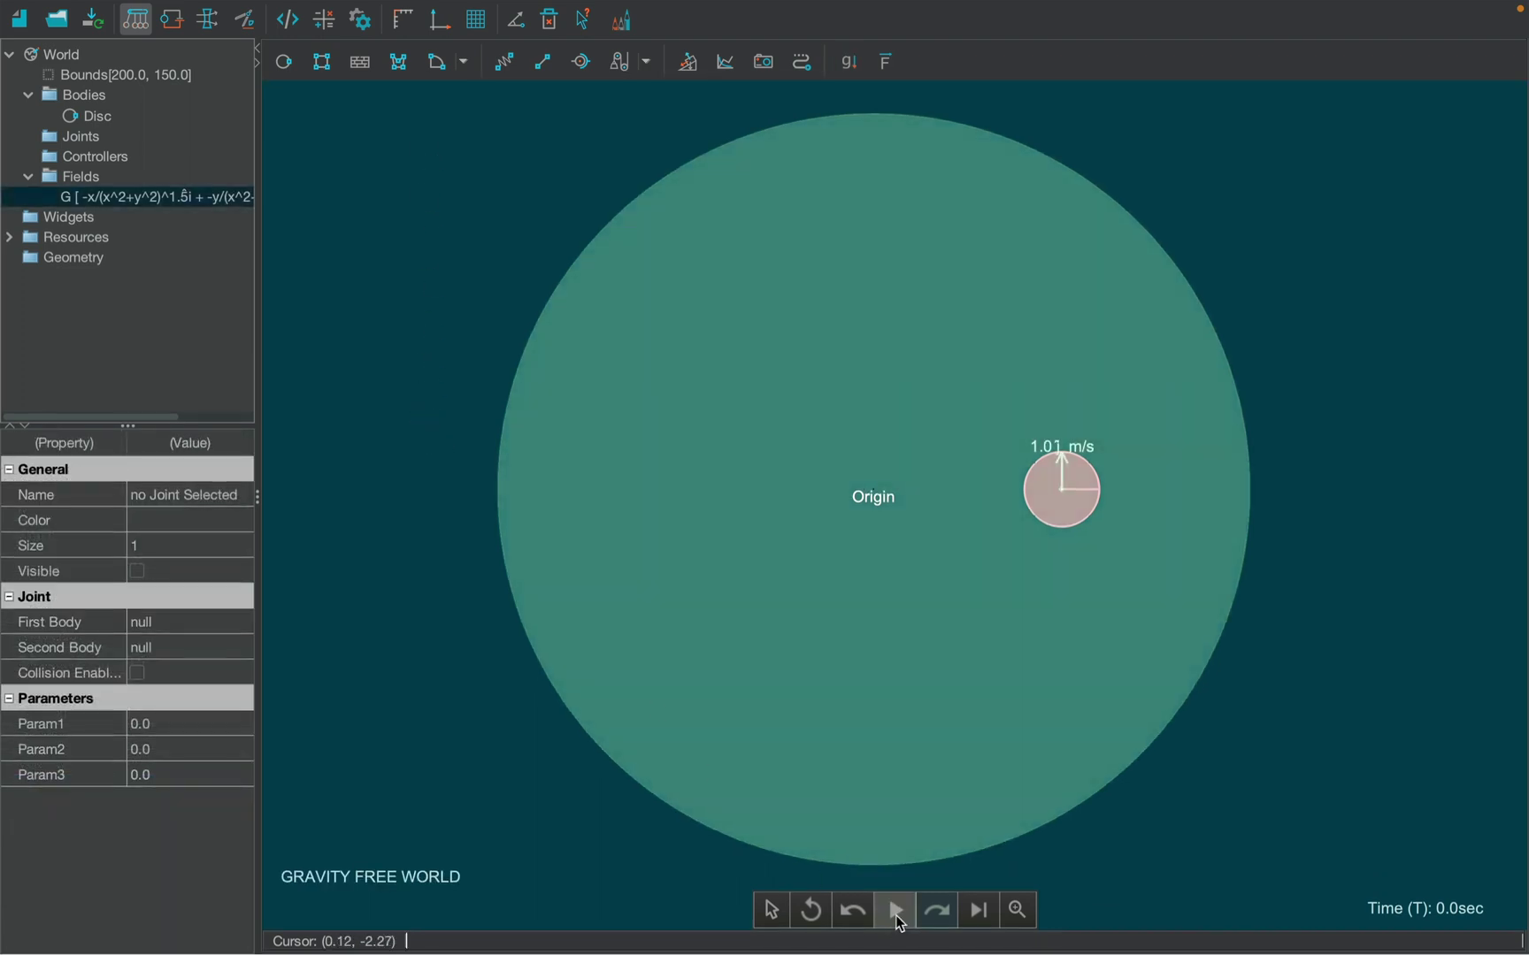
# - Run the orbit, then pause and reset the disc to position (1, 0)
pyautogui.click(896, 916)
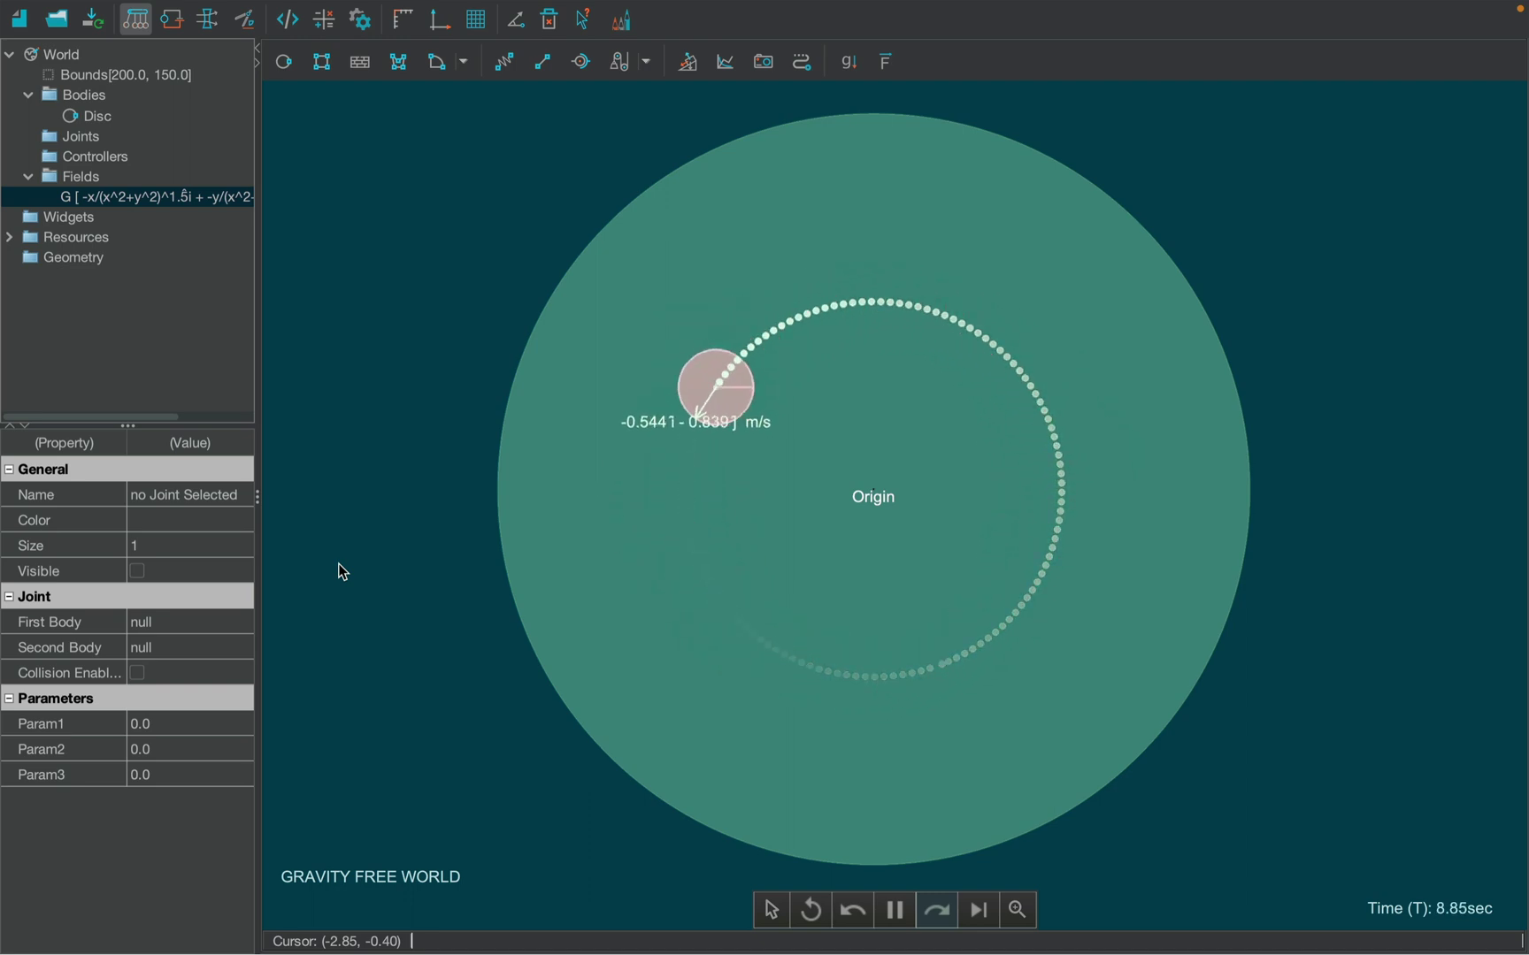
pyautogui.click(915, 697)
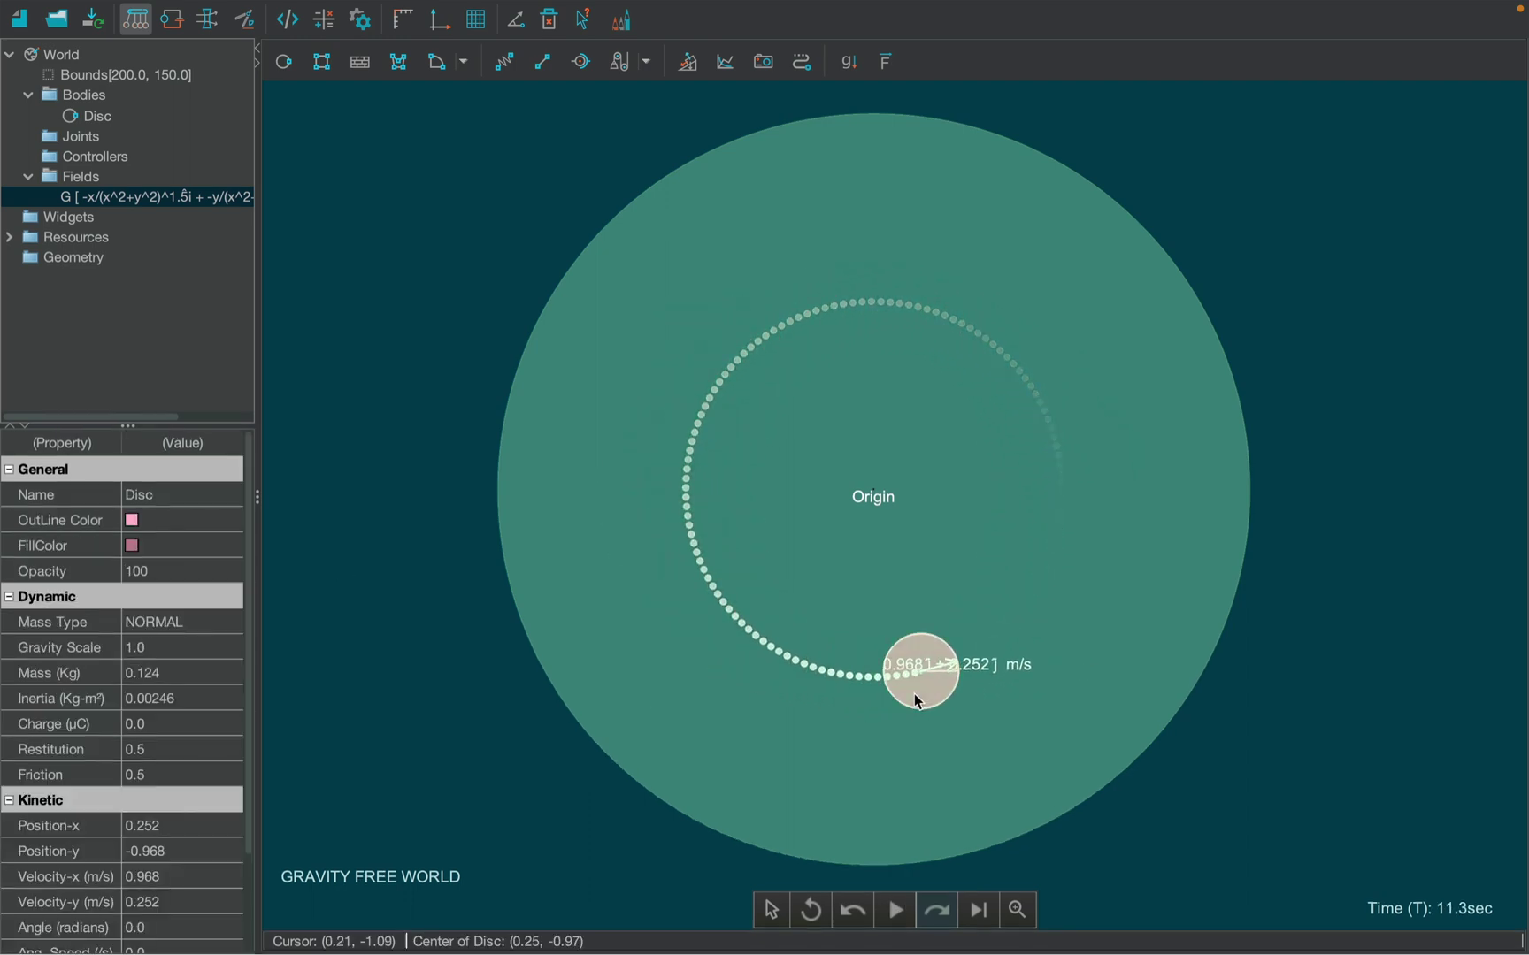
pyautogui.click(188, 826)
pyautogui.write('1')
pyautogui.press('Tab')
pyautogui.write('0')
pyautogui.press('Return')
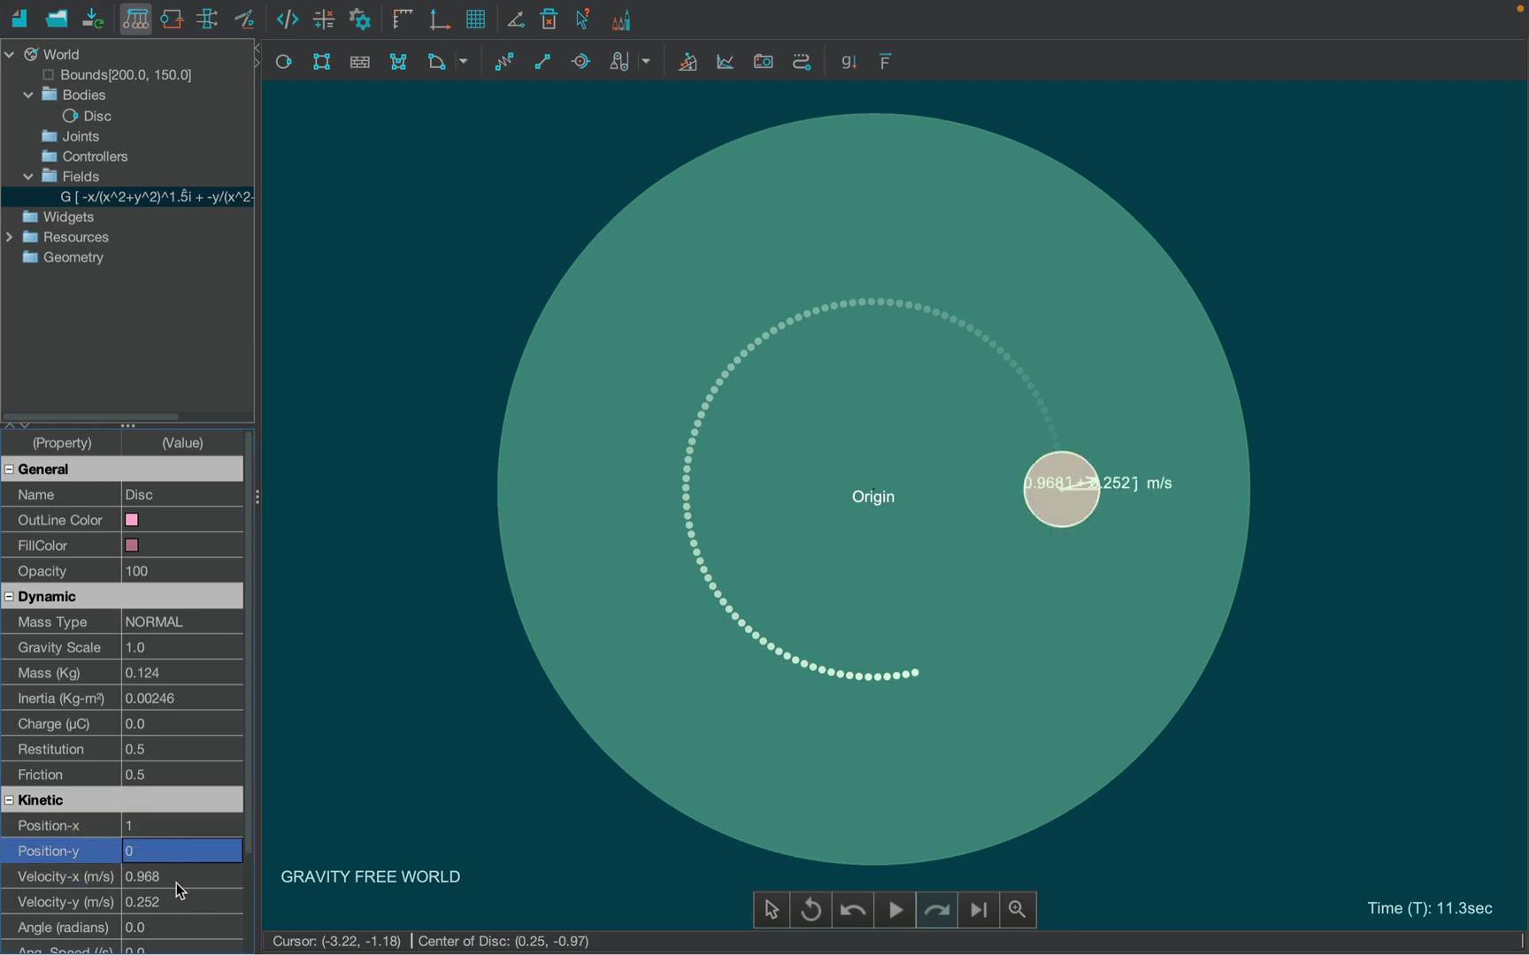
# - Set the disc's x-velocity to 0 and y-velocity to 0.5 m/s, then rerun
pyautogui.click(177, 877)
pyautogui.write('0')
pyautogui.press('Tab')
pyautogui.write('0.5')
pyautogui.press('Return')
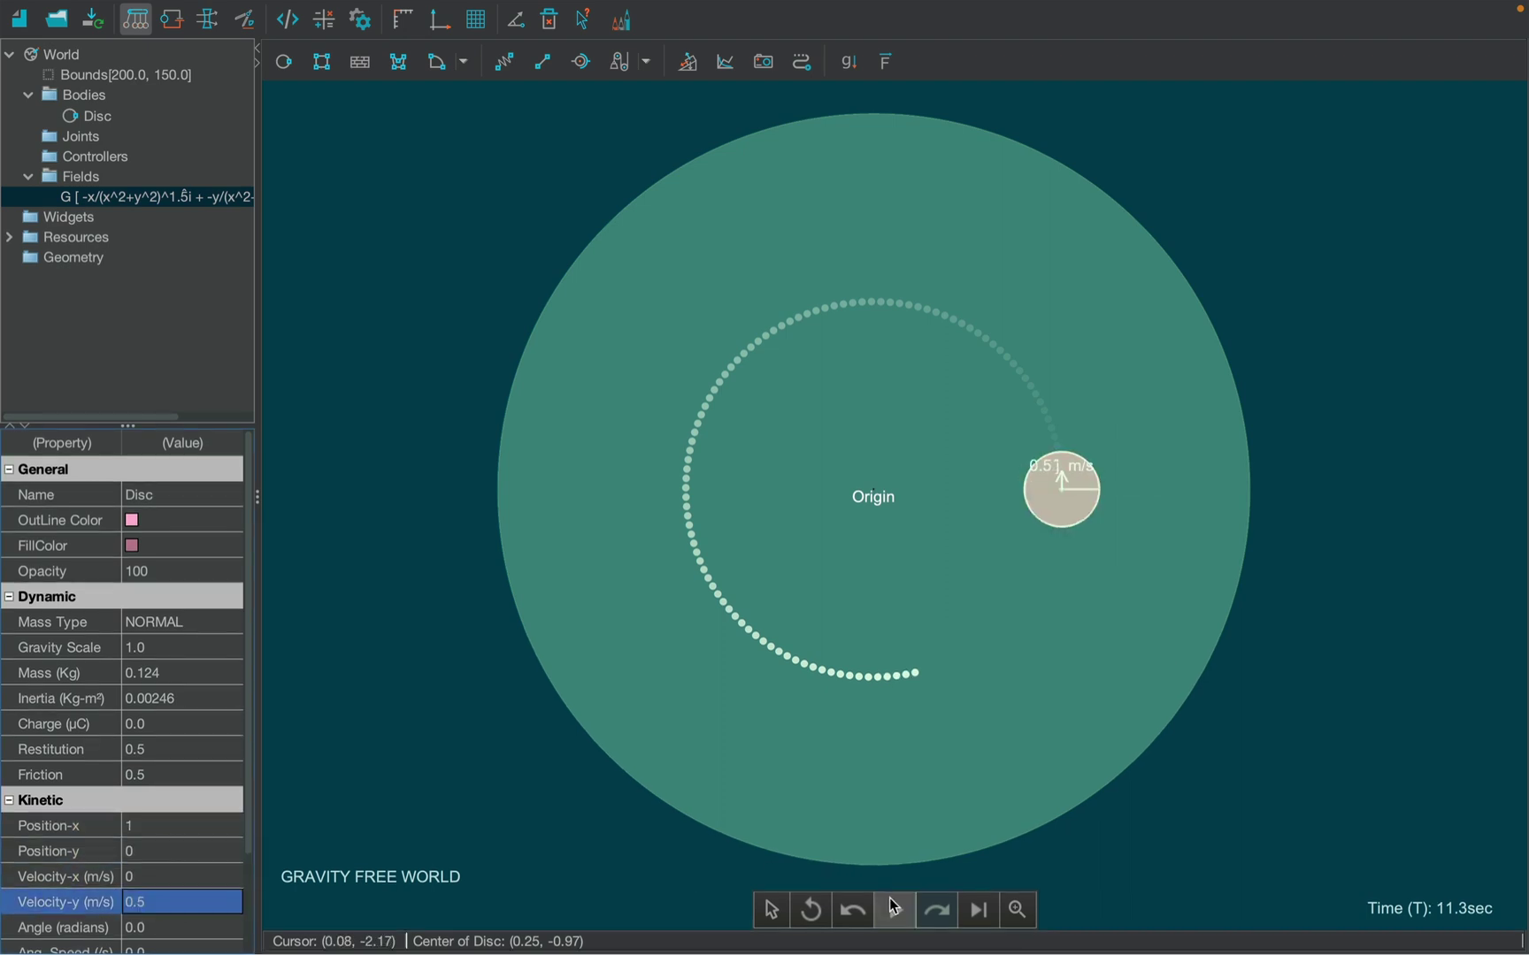
pyautogui.click(894, 908)
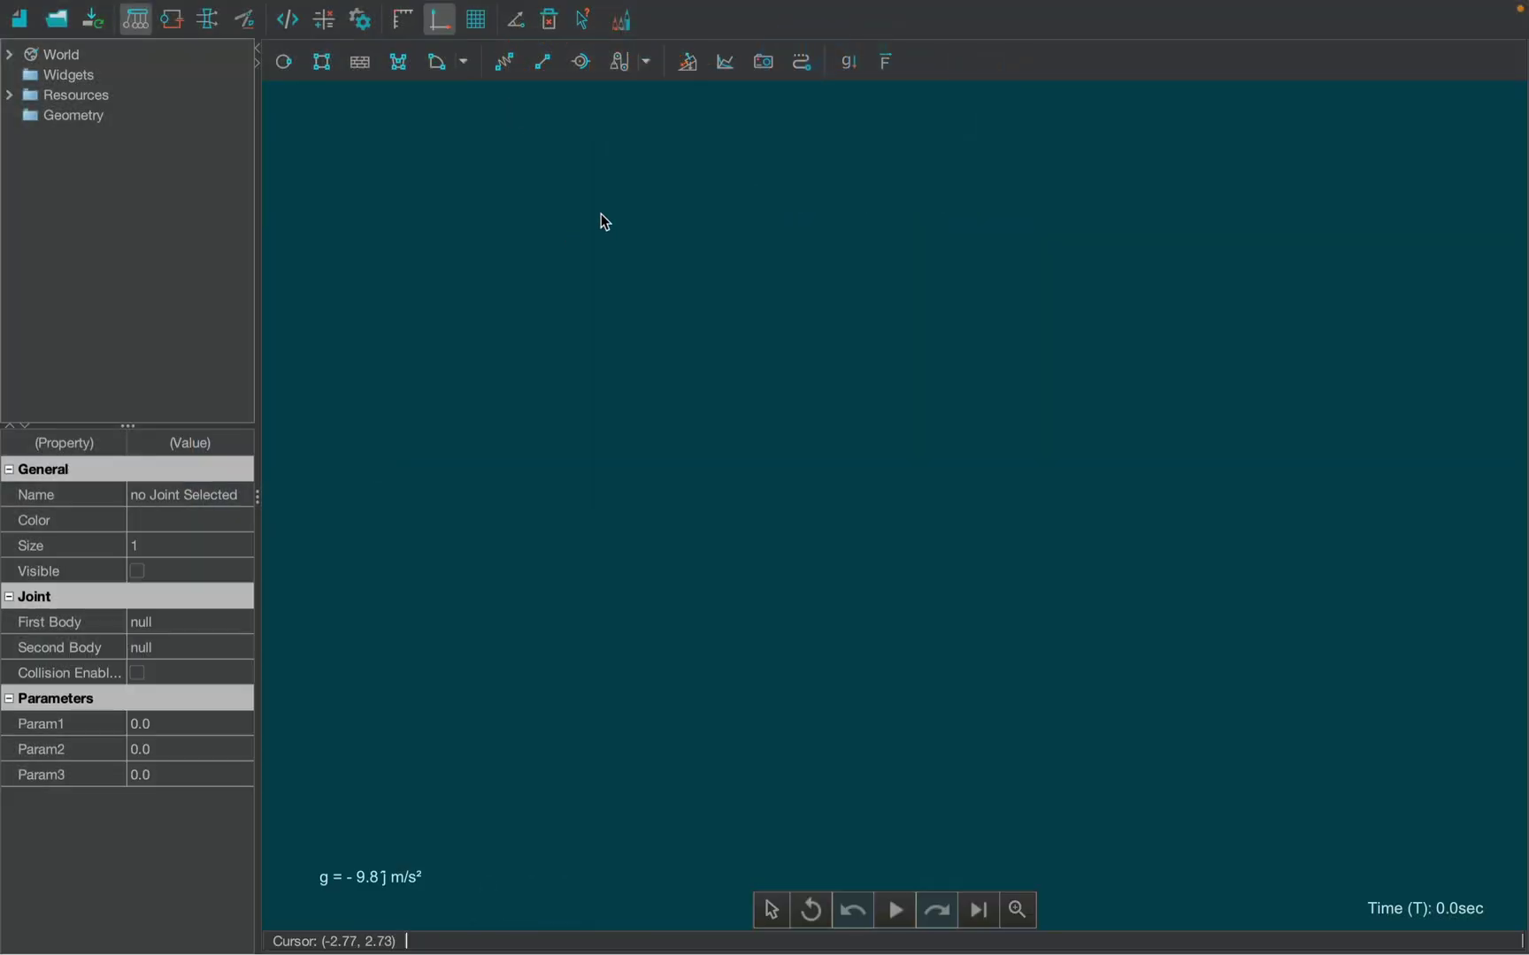
# - Add a rectangular buoyancy field U of density 2 kg/m³ in World Settings
pyautogui.rightClick(600, 222)
pyautogui.moveTo(661, 268)
pyautogui.click(690, 373)
pyautogui.click(635, 317)
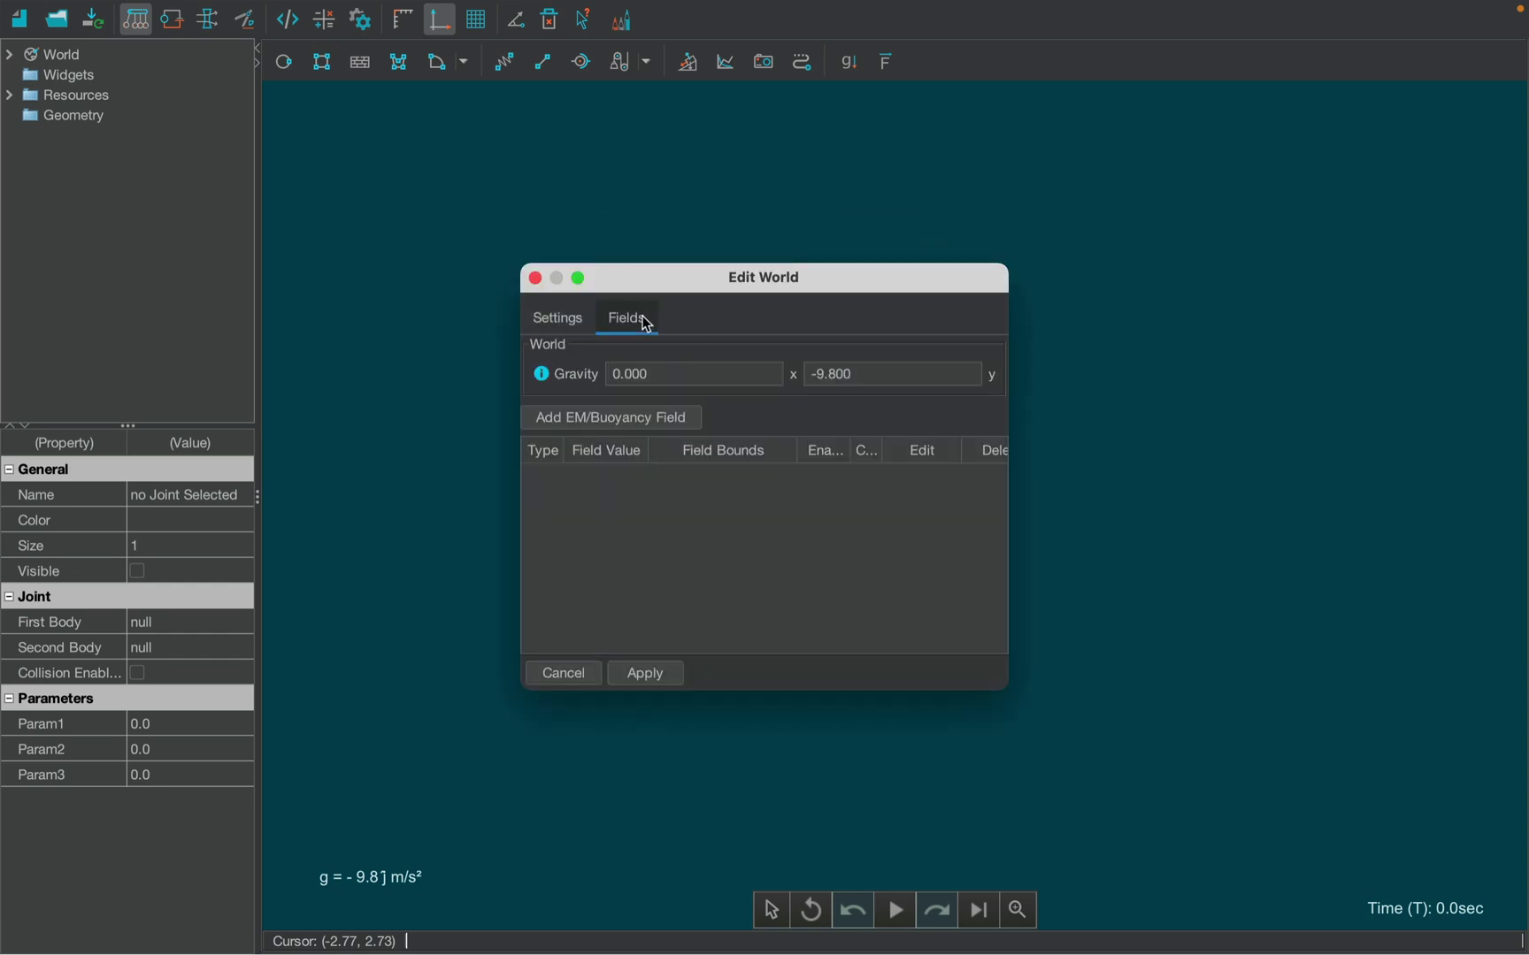
pyautogui.click(672, 417)
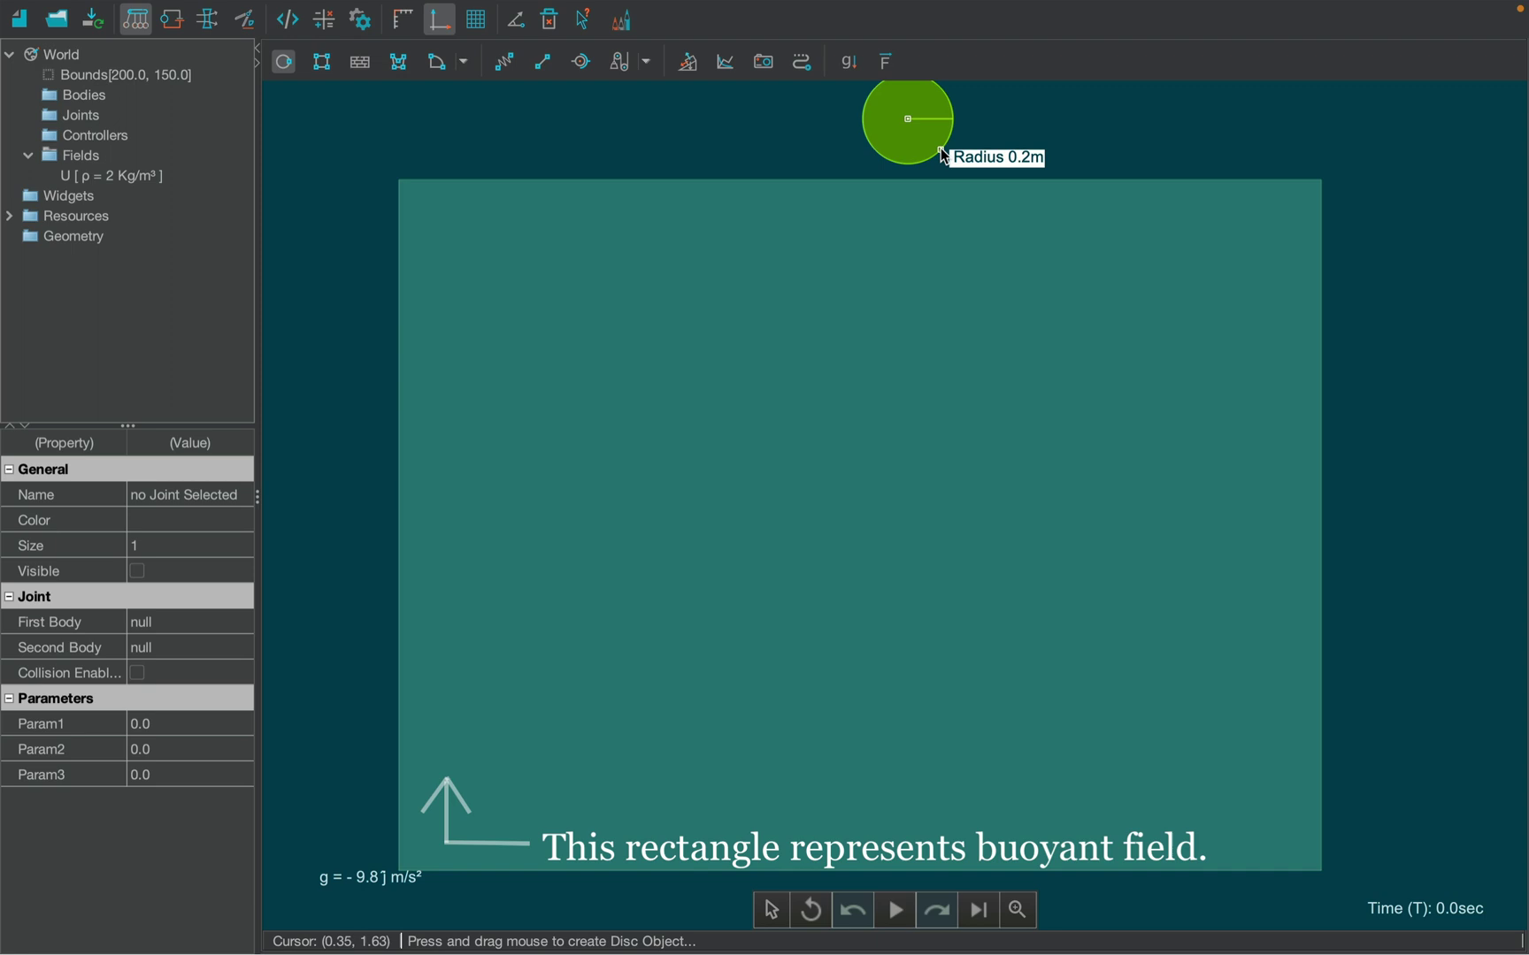
# - Drop a disc, Block1 and a slice into the fluid with free-body diagrams shown
pyautogui.moveTo(944, 157); pyautogui.dragTo(944, 158)
pyautogui.press('space')
pyautogui.click(687, 62)
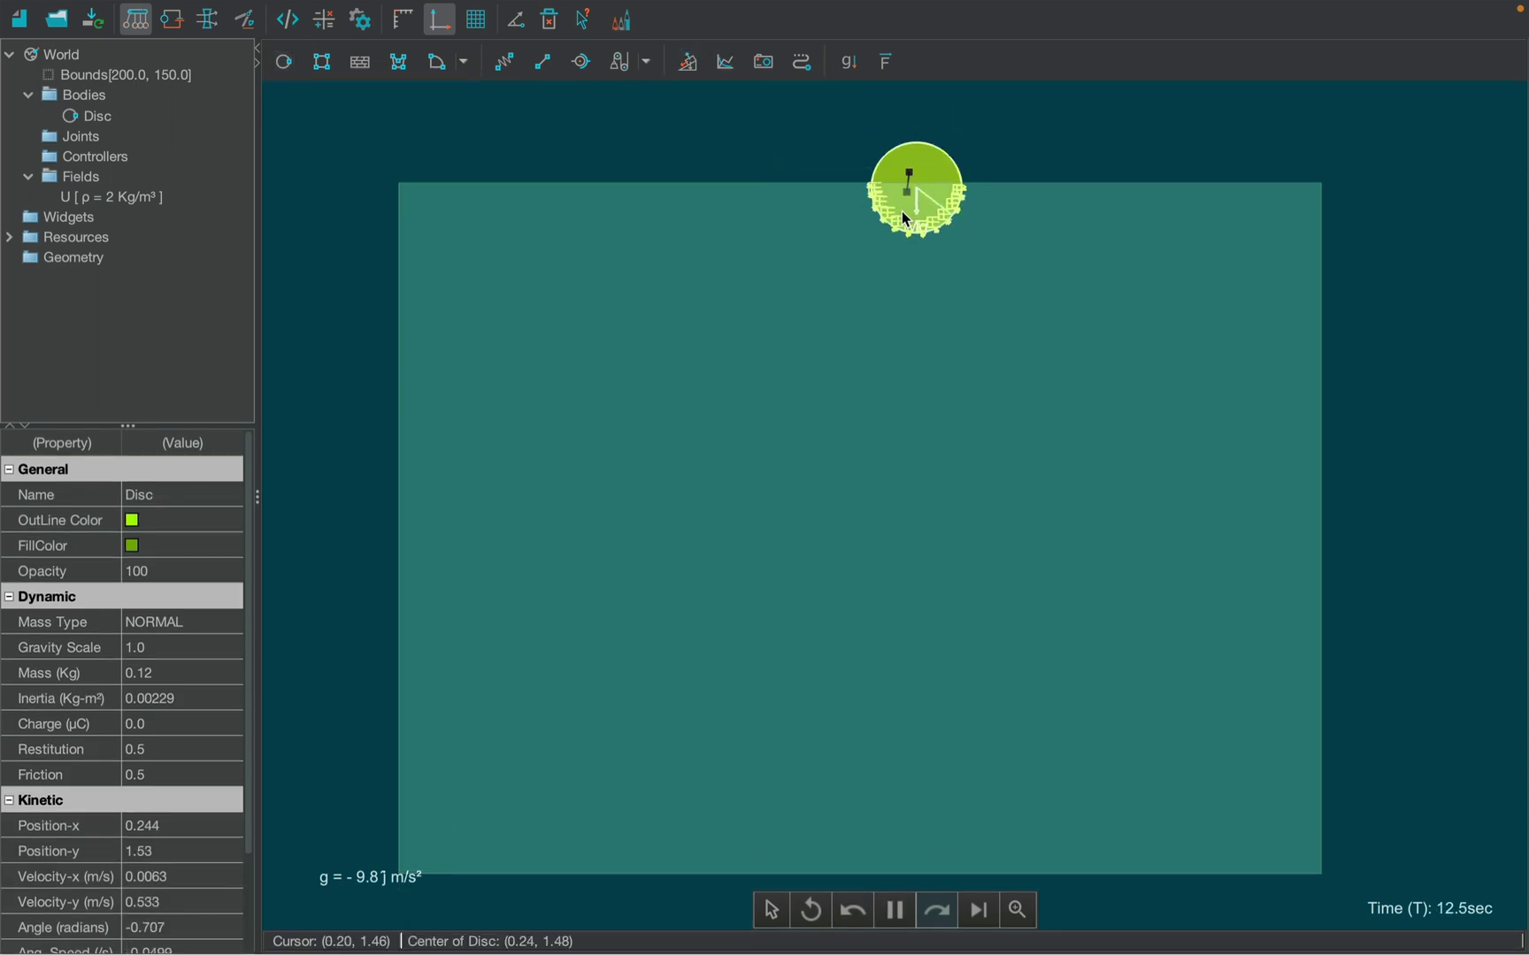
pyautogui.moveTo(911, 190); pyautogui.dragTo(918, 660)
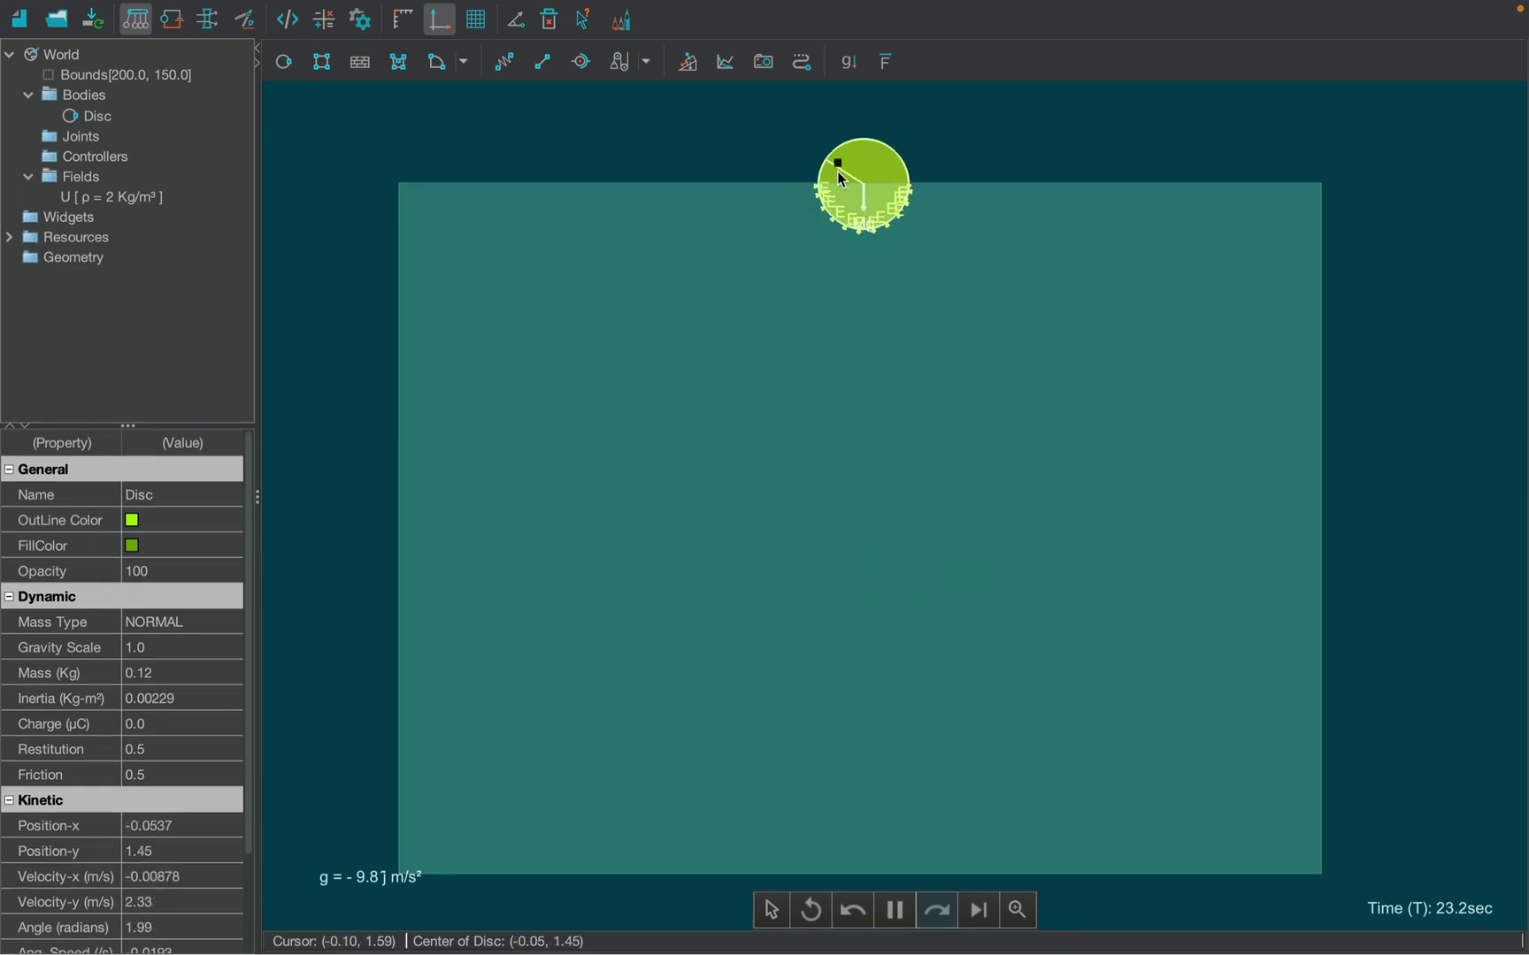
pyautogui.moveTo(829, 163); pyautogui.dragTo(832, 770)
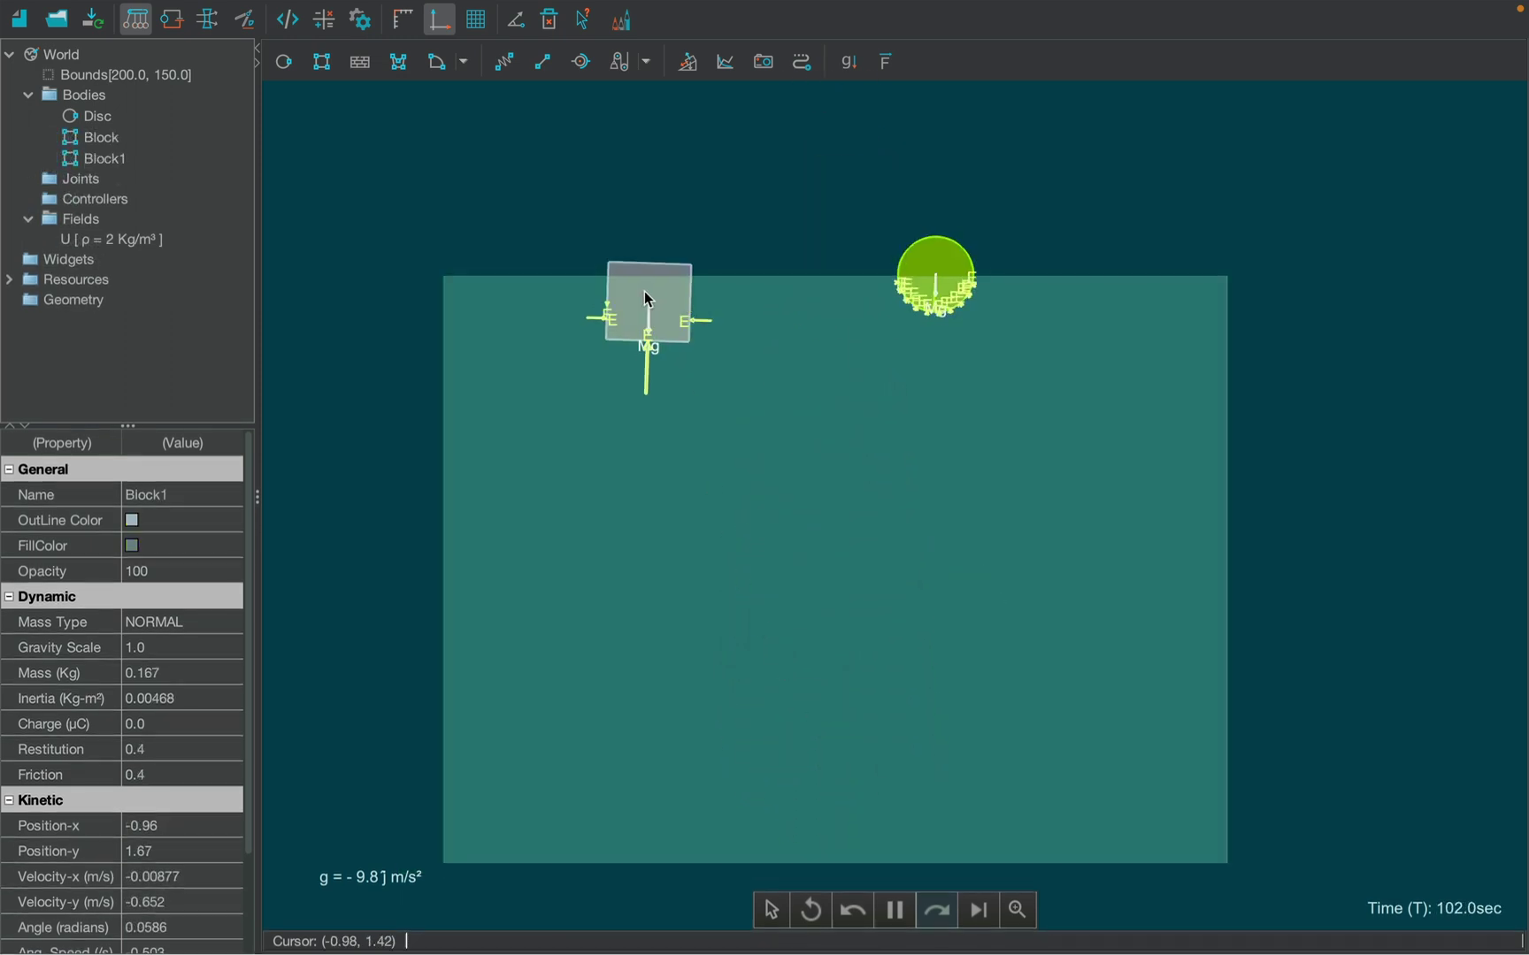
pyautogui.moveTo(645, 318); pyautogui.dragTo(478, 202)
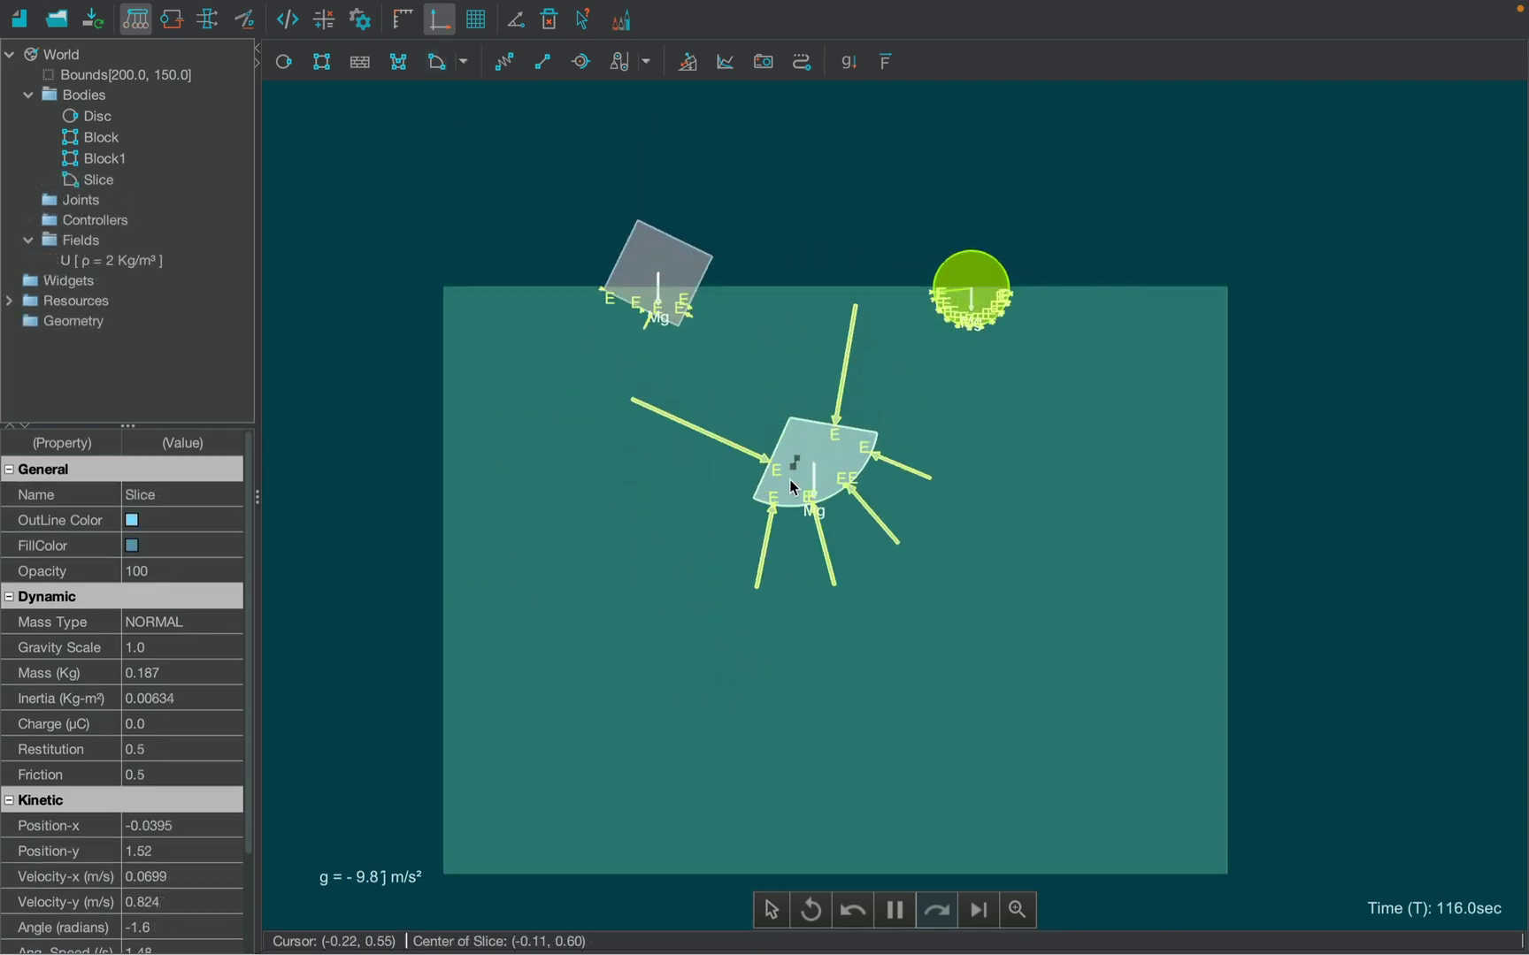
pyautogui.moveTo(821, 489); pyautogui.dragTo(796, 525)
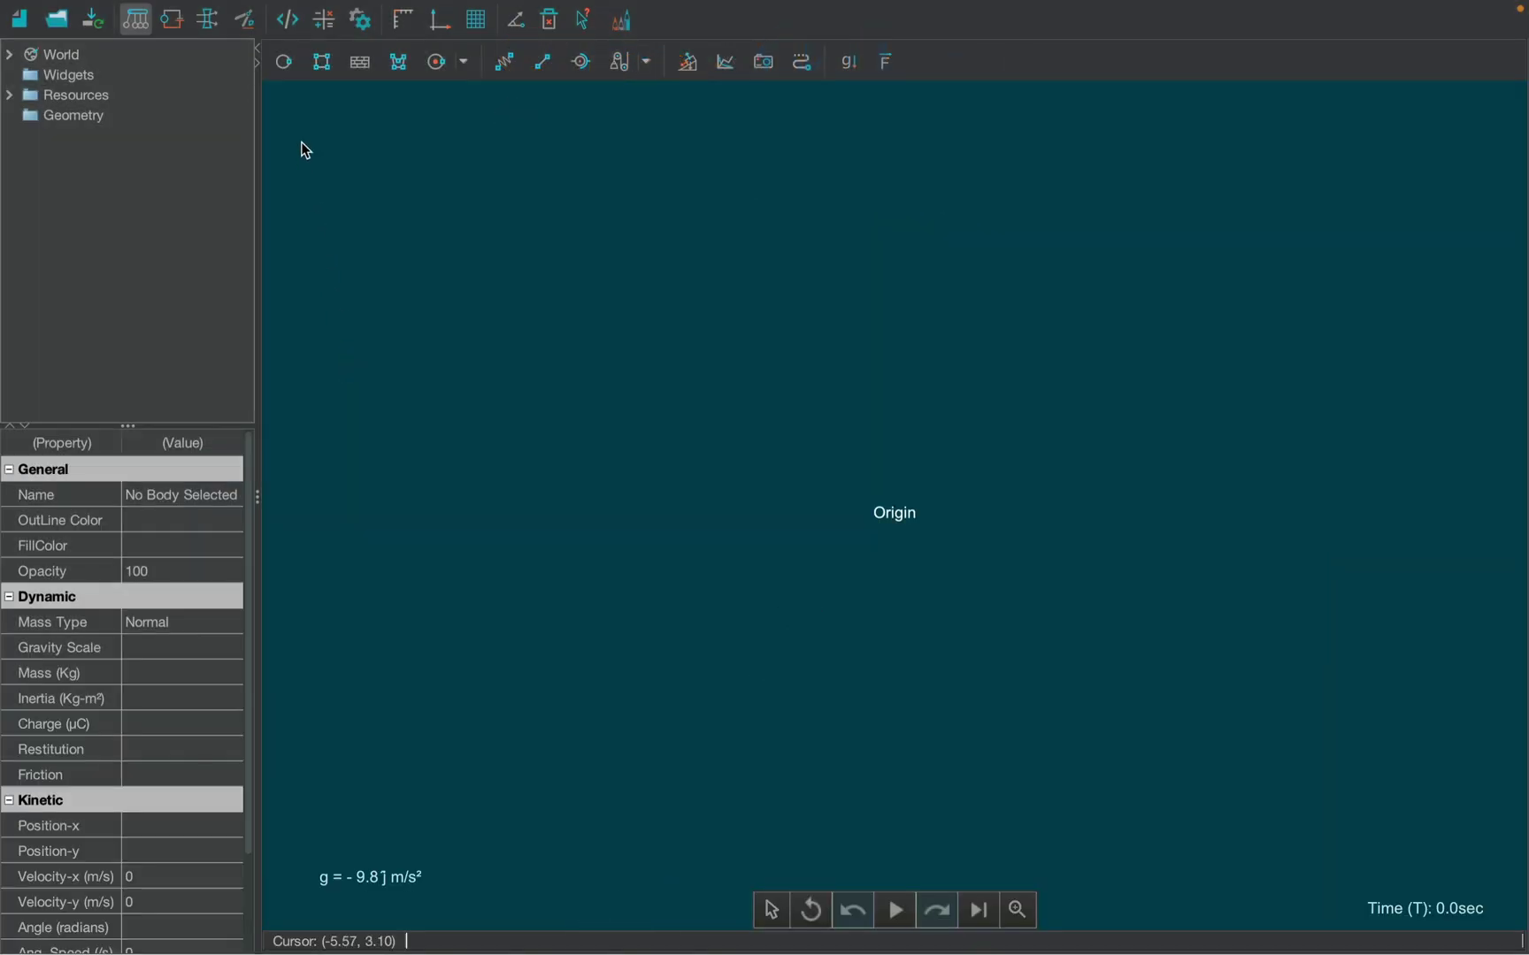
# - Draw a frictionless floor plane and a rectangular block above it on the left
pyautogui.moveTo(338, 700); pyautogui.dragTo(566, 702)
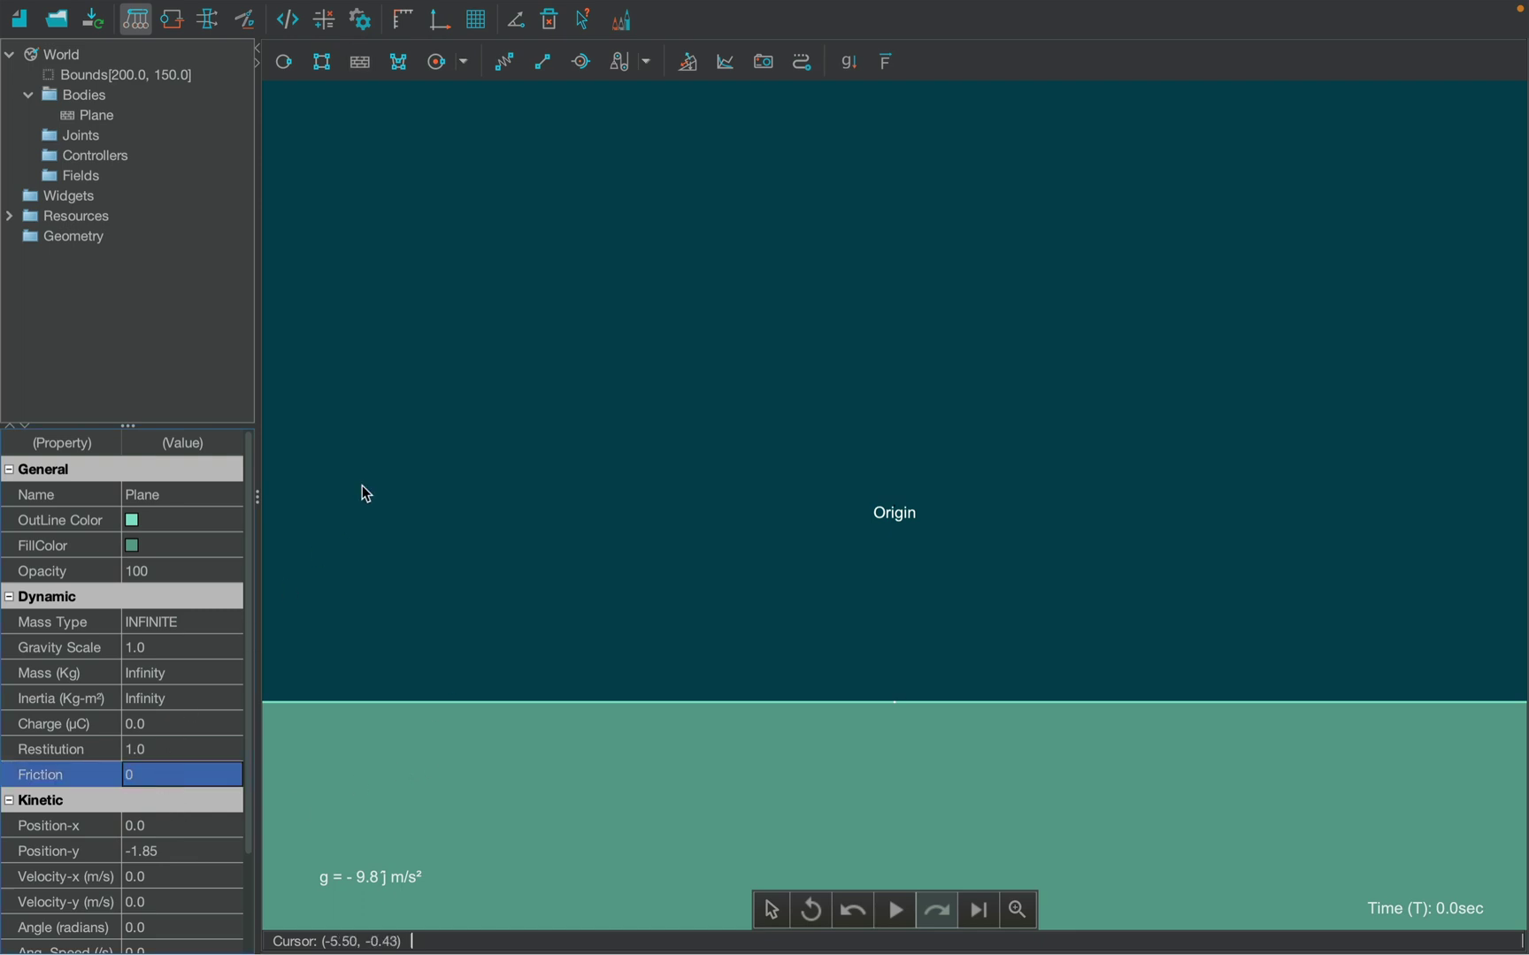
pyautogui.click(418, 421)
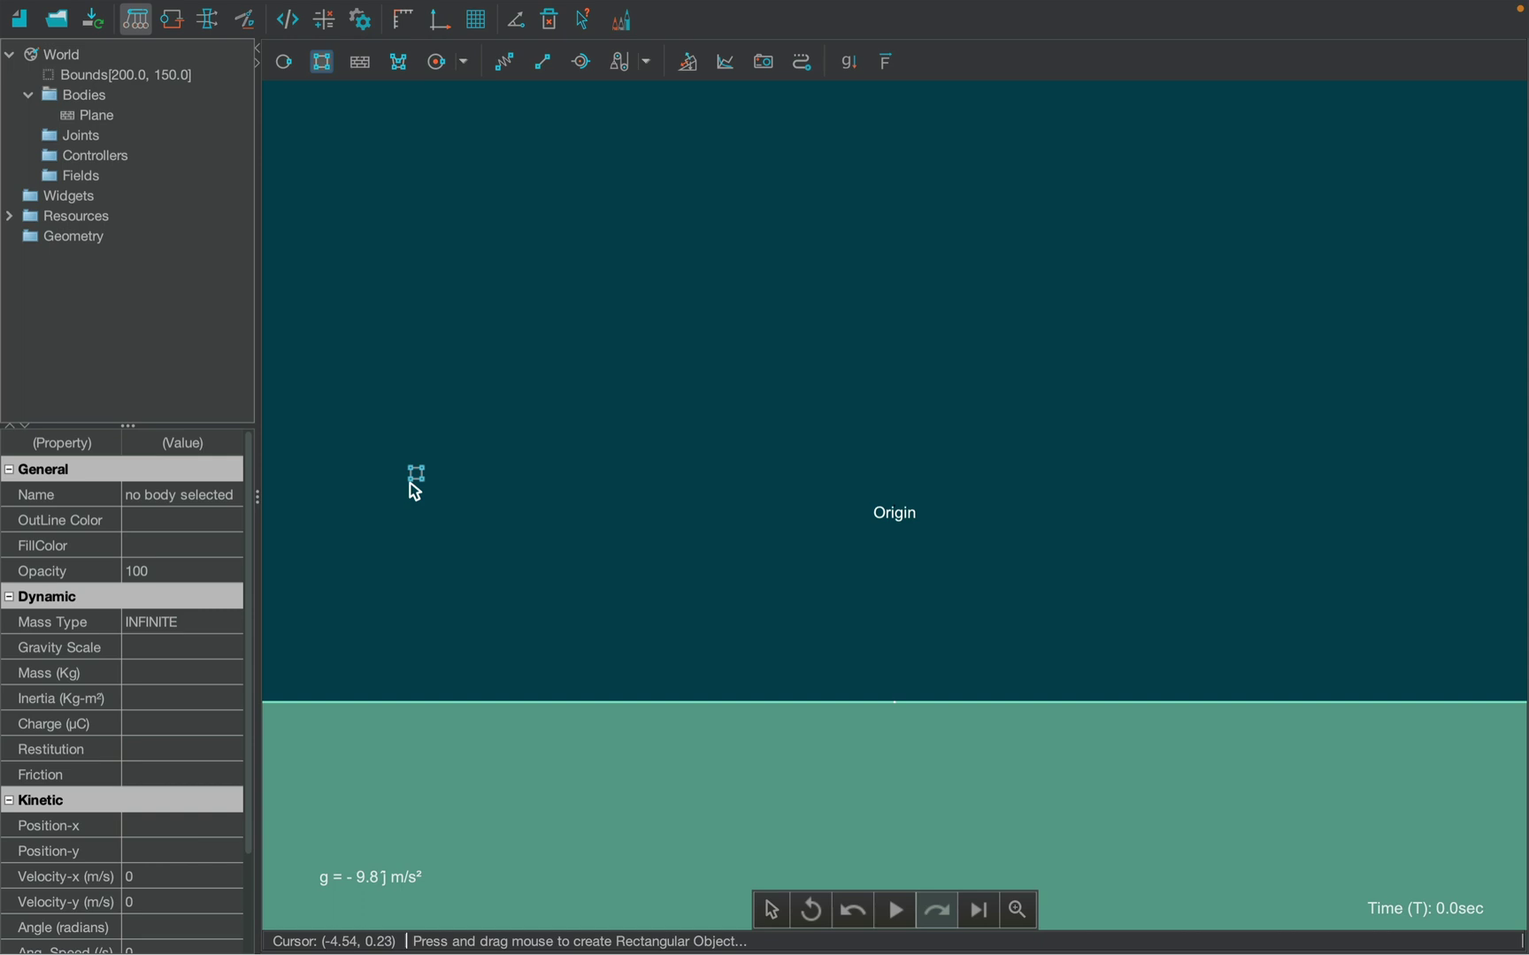
pyautogui.moveTo(408, 483); pyautogui.dragTo(554, 606)
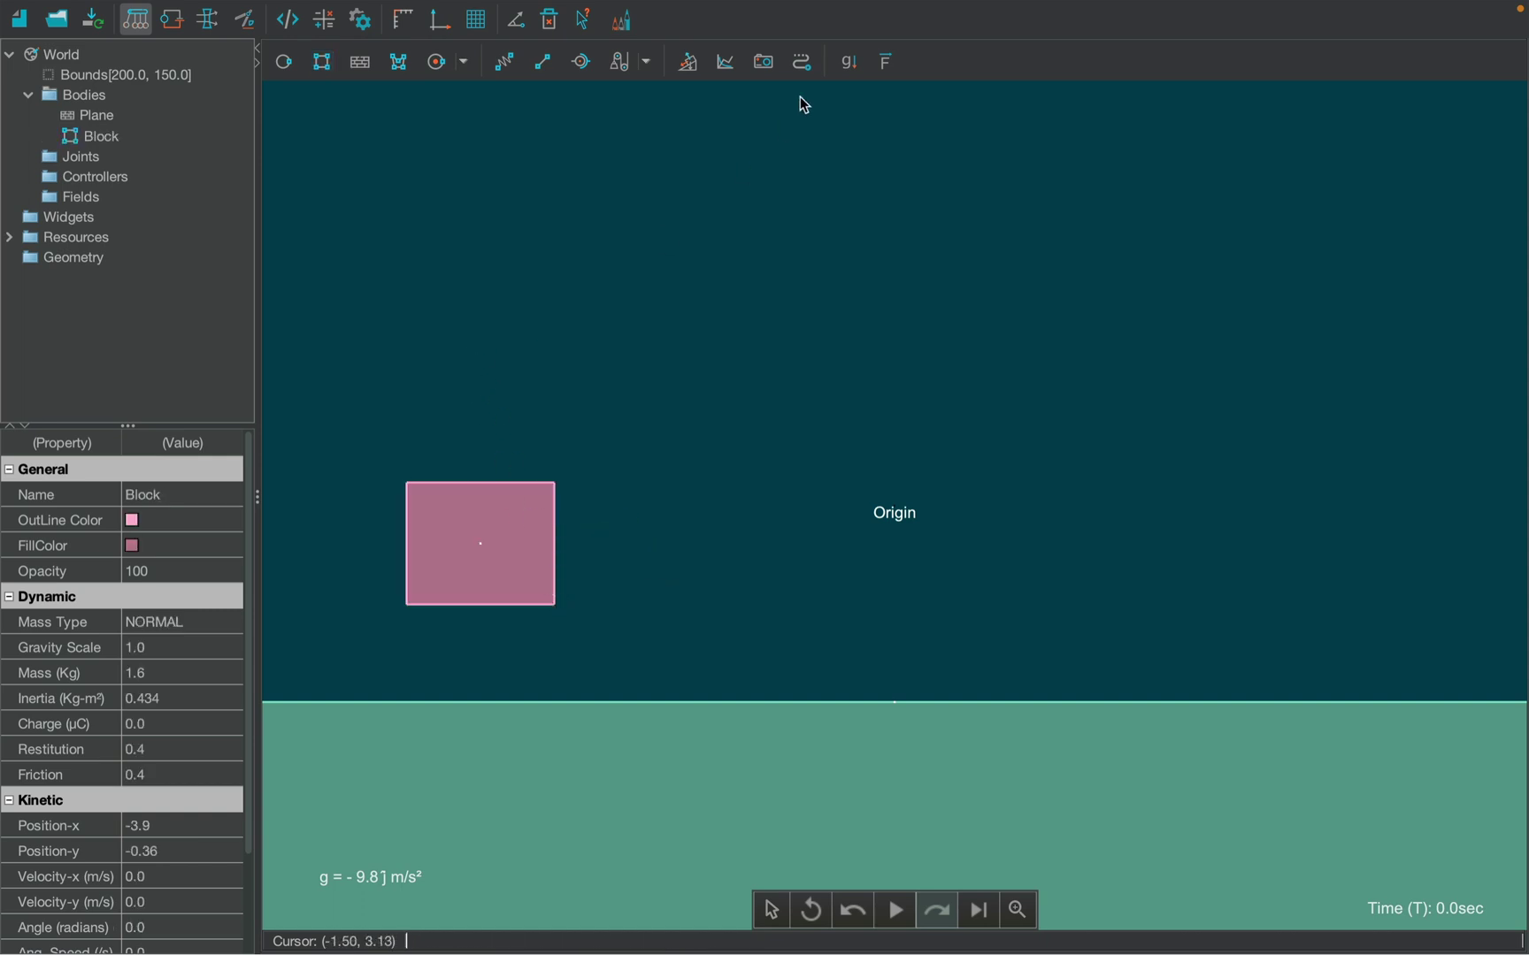
pyautogui.click(881, 61)
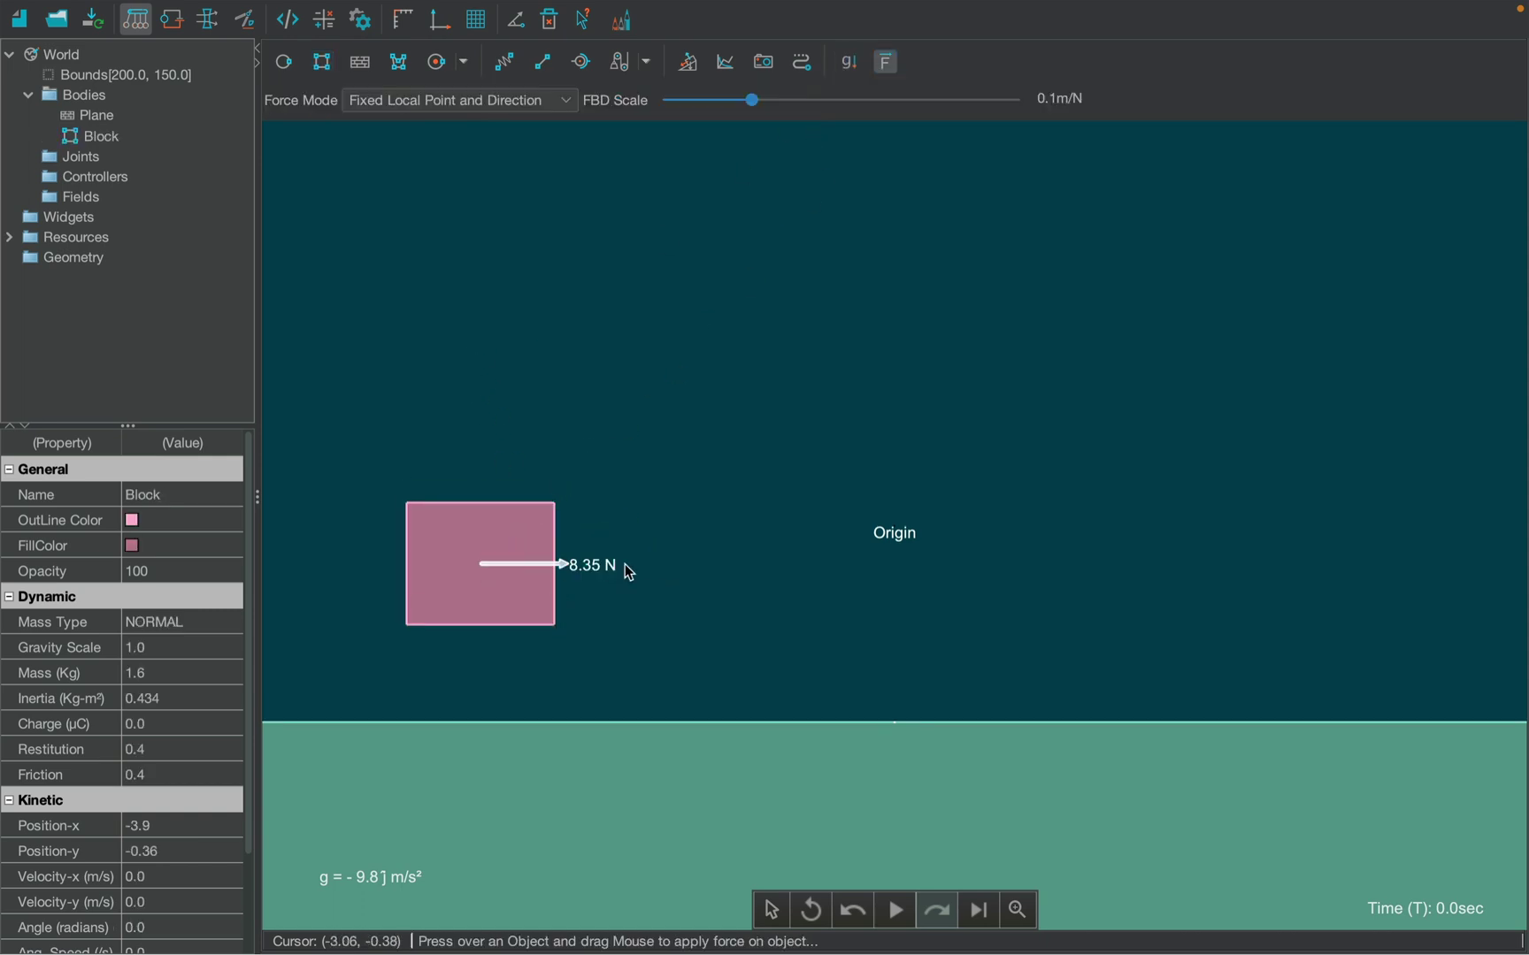
# - Apply a horizontal force to the block and set its controller's Force x to -8x
pyautogui.moveTo(629, 573); pyautogui.dragTo(654, 566)
pyautogui.press('space')
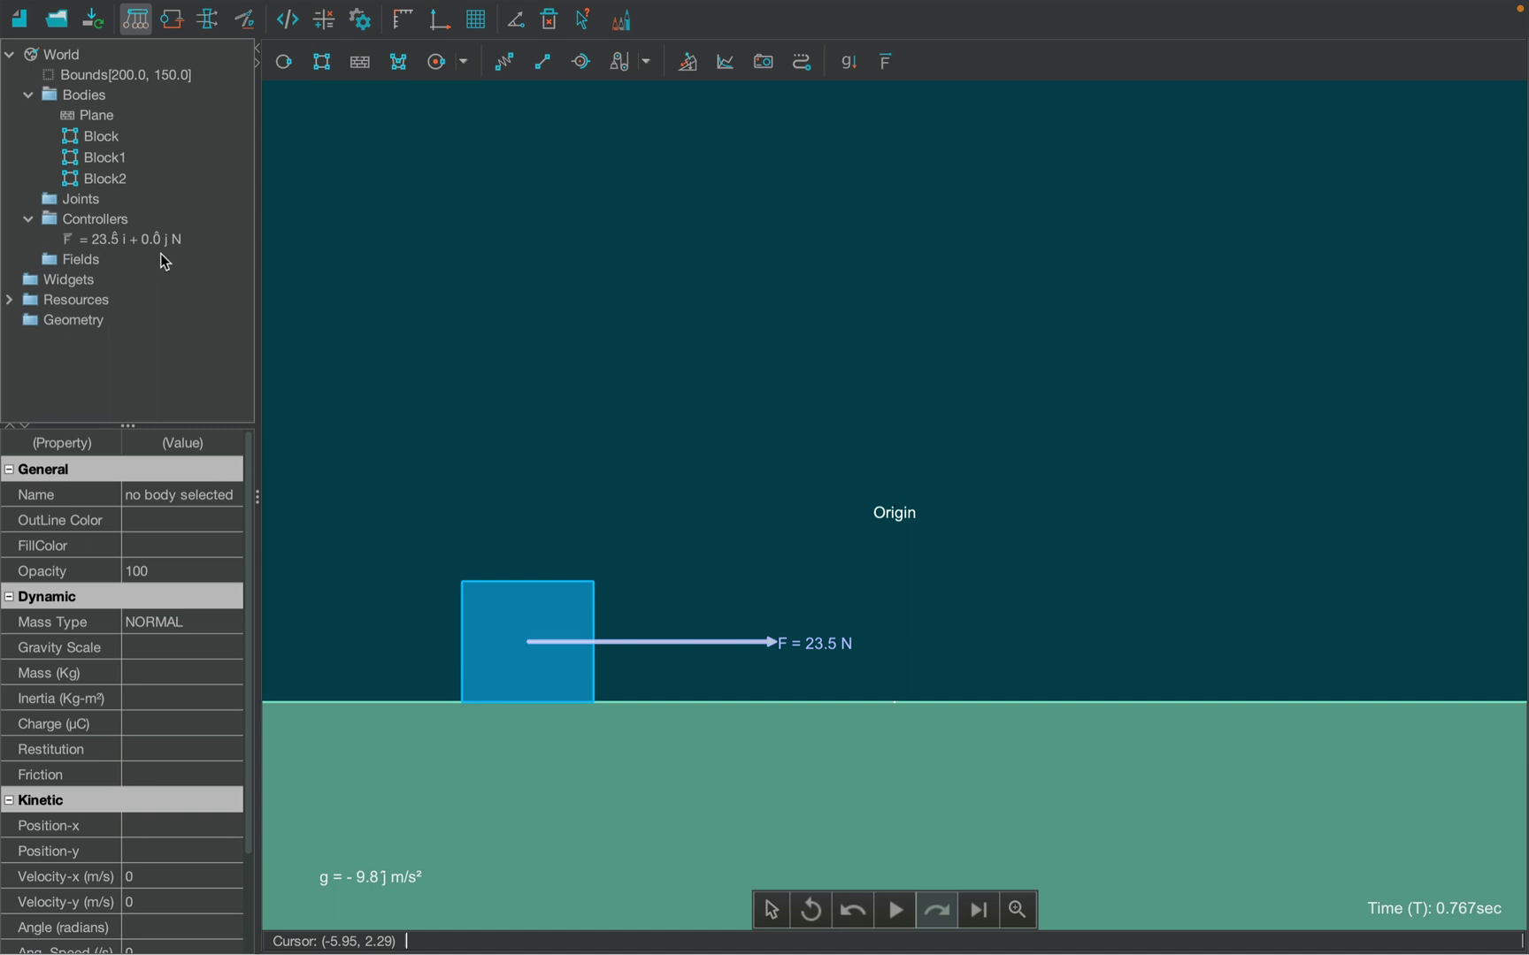
pyautogui.doubleClick(154, 240)
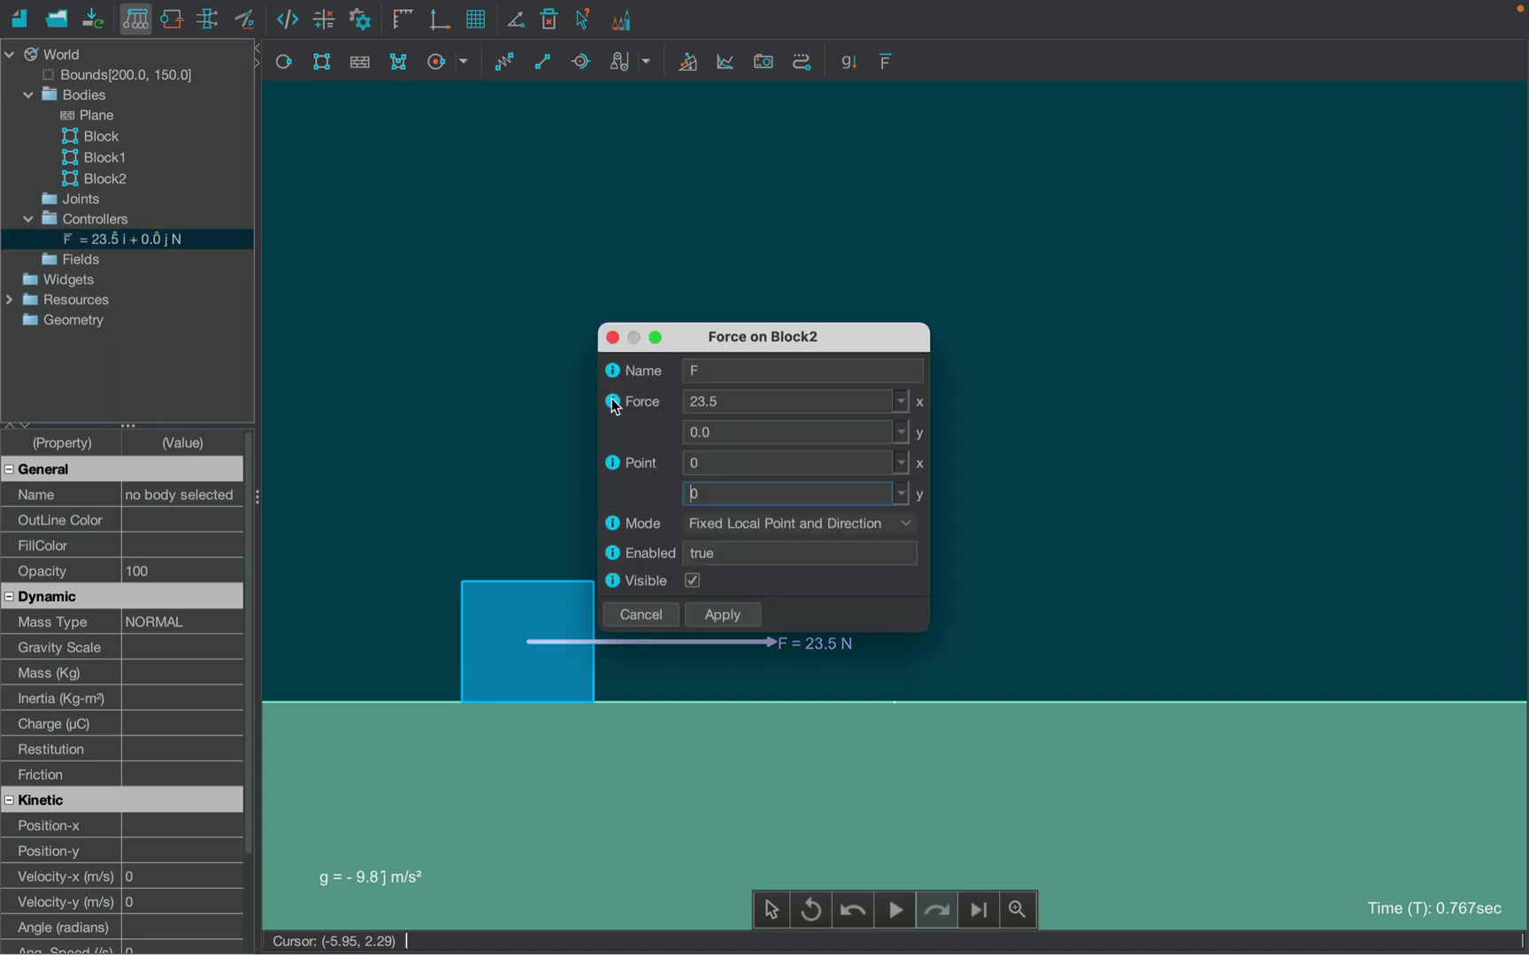
pyautogui.moveTo(615, 405)
pyautogui.press('BackSpace')
pyautogui.moveTo(663, 406)
pyautogui.click(727, 613)
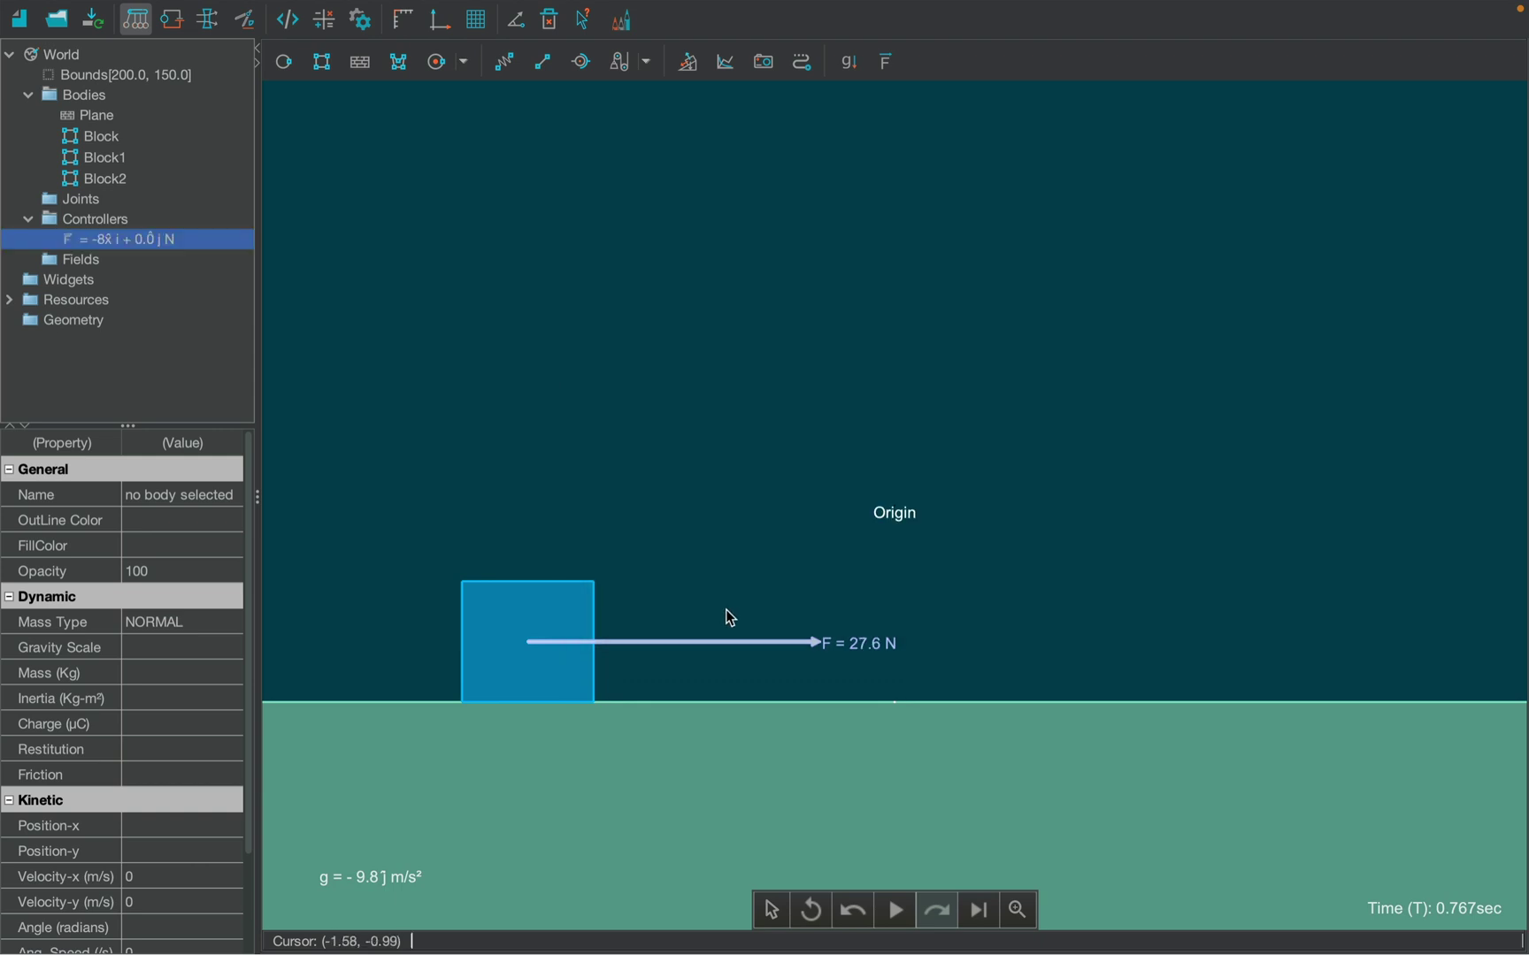
# - Create a position-time plot for Block2, run the simulation, and widen the plot window
pyautogui.click(723, 65)
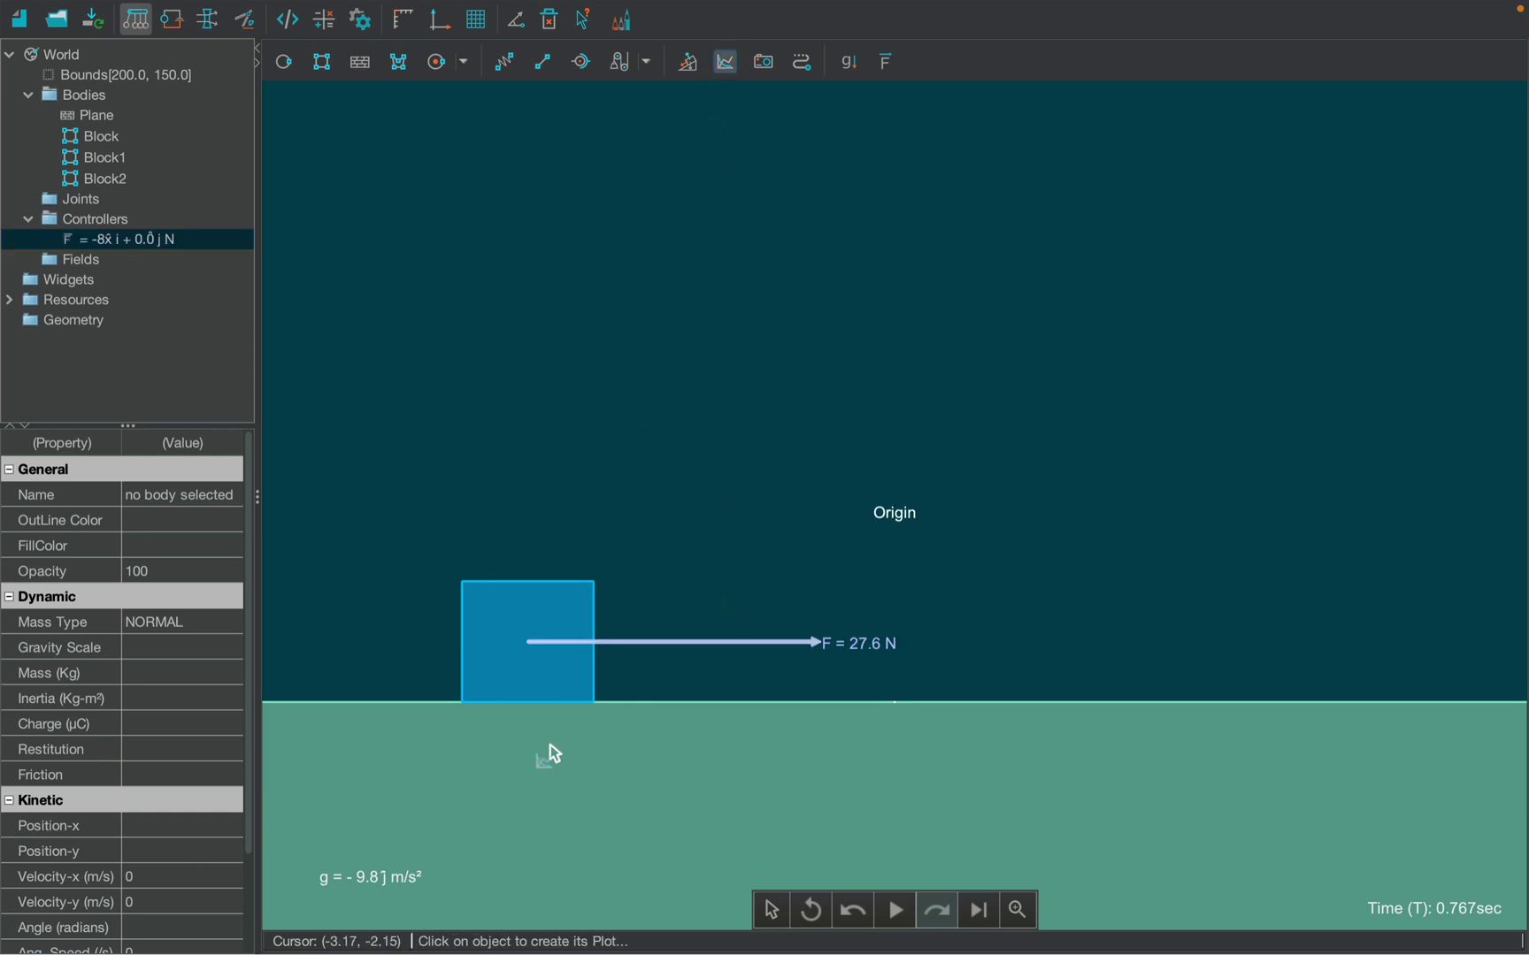
pyautogui.click(534, 646)
pyautogui.click(897, 910)
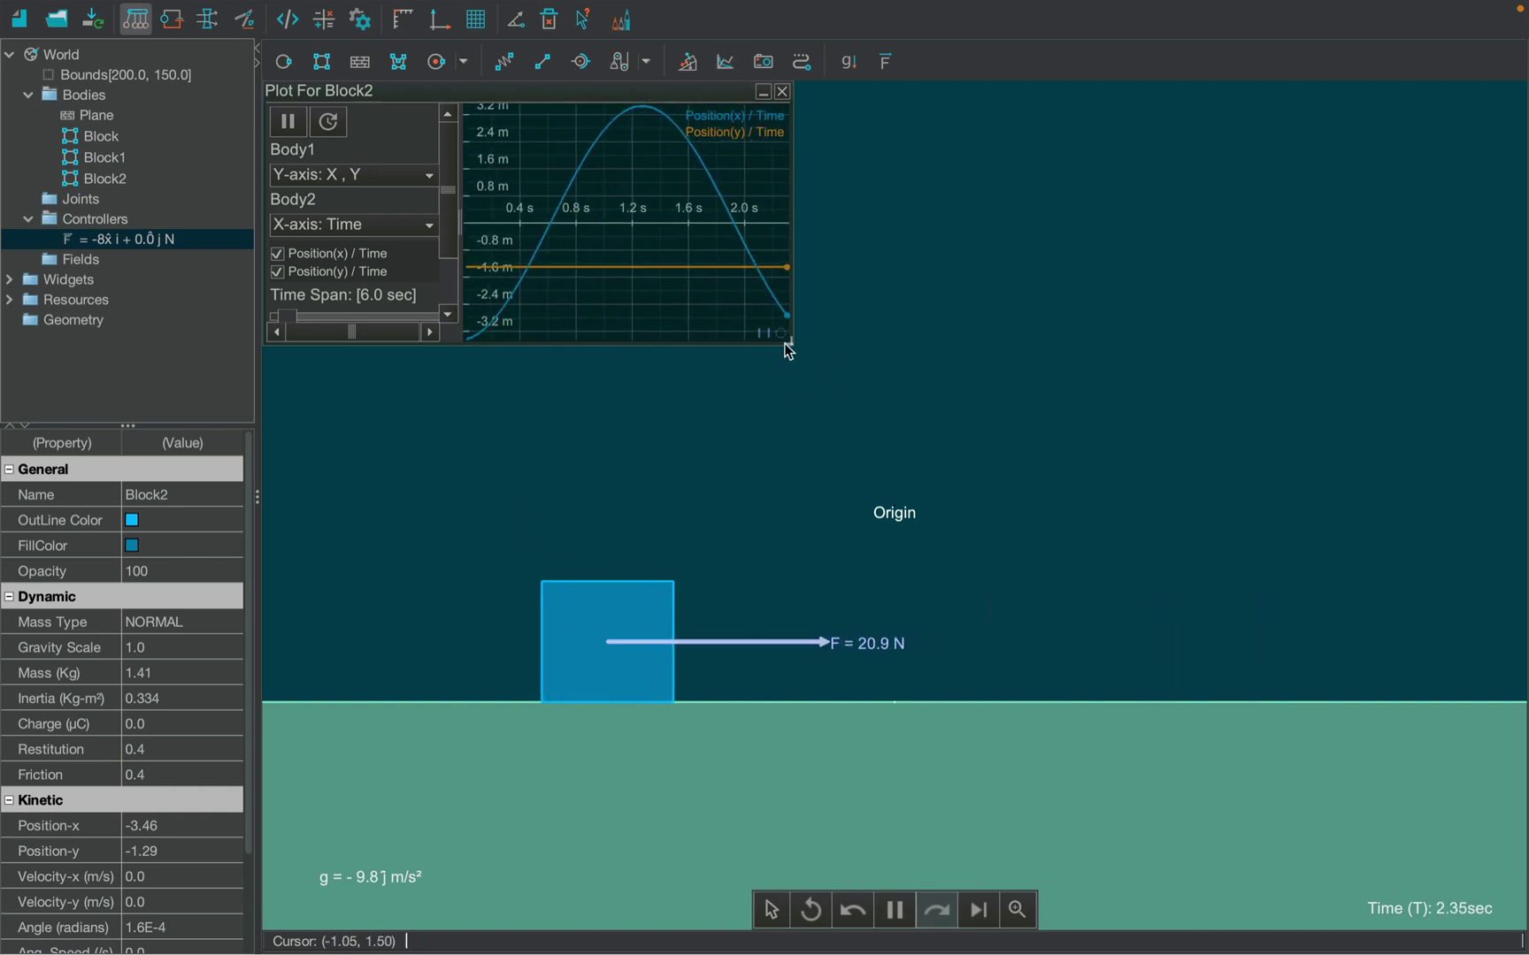
pyautogui.moveTo(788, 341); pyautogui.dragTo(1191, 351)
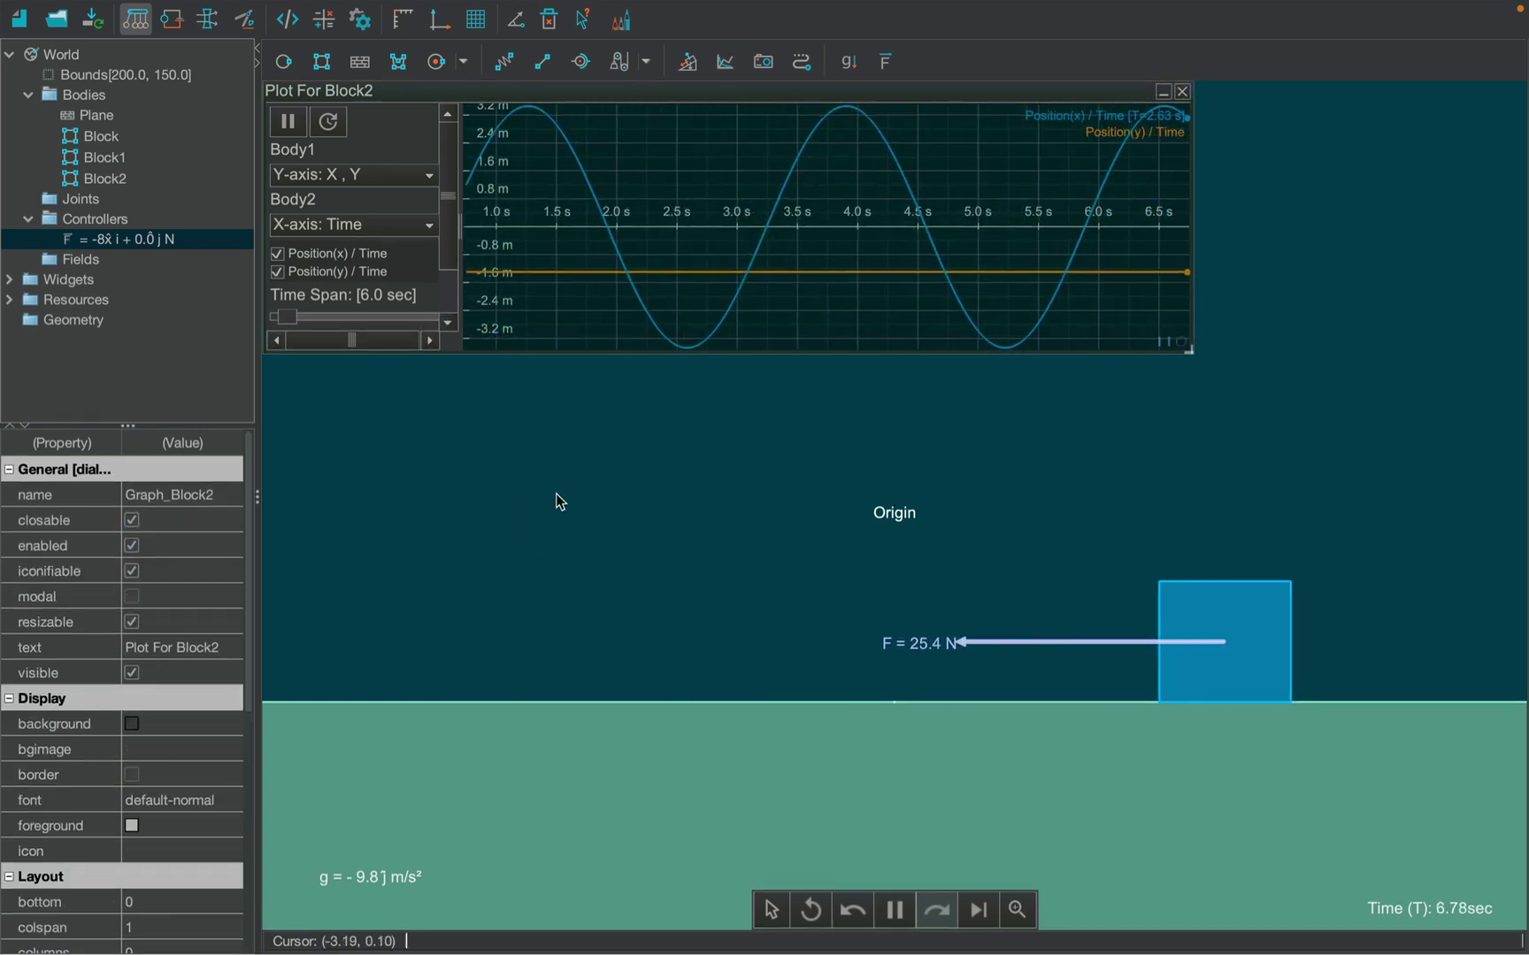
# - Append -0.5v_x to the controller's x-force so it reads -8x-0.5v_x, and apply
pyautogui.doubleClick(155, 247)
pyautogui.click(741, 404)
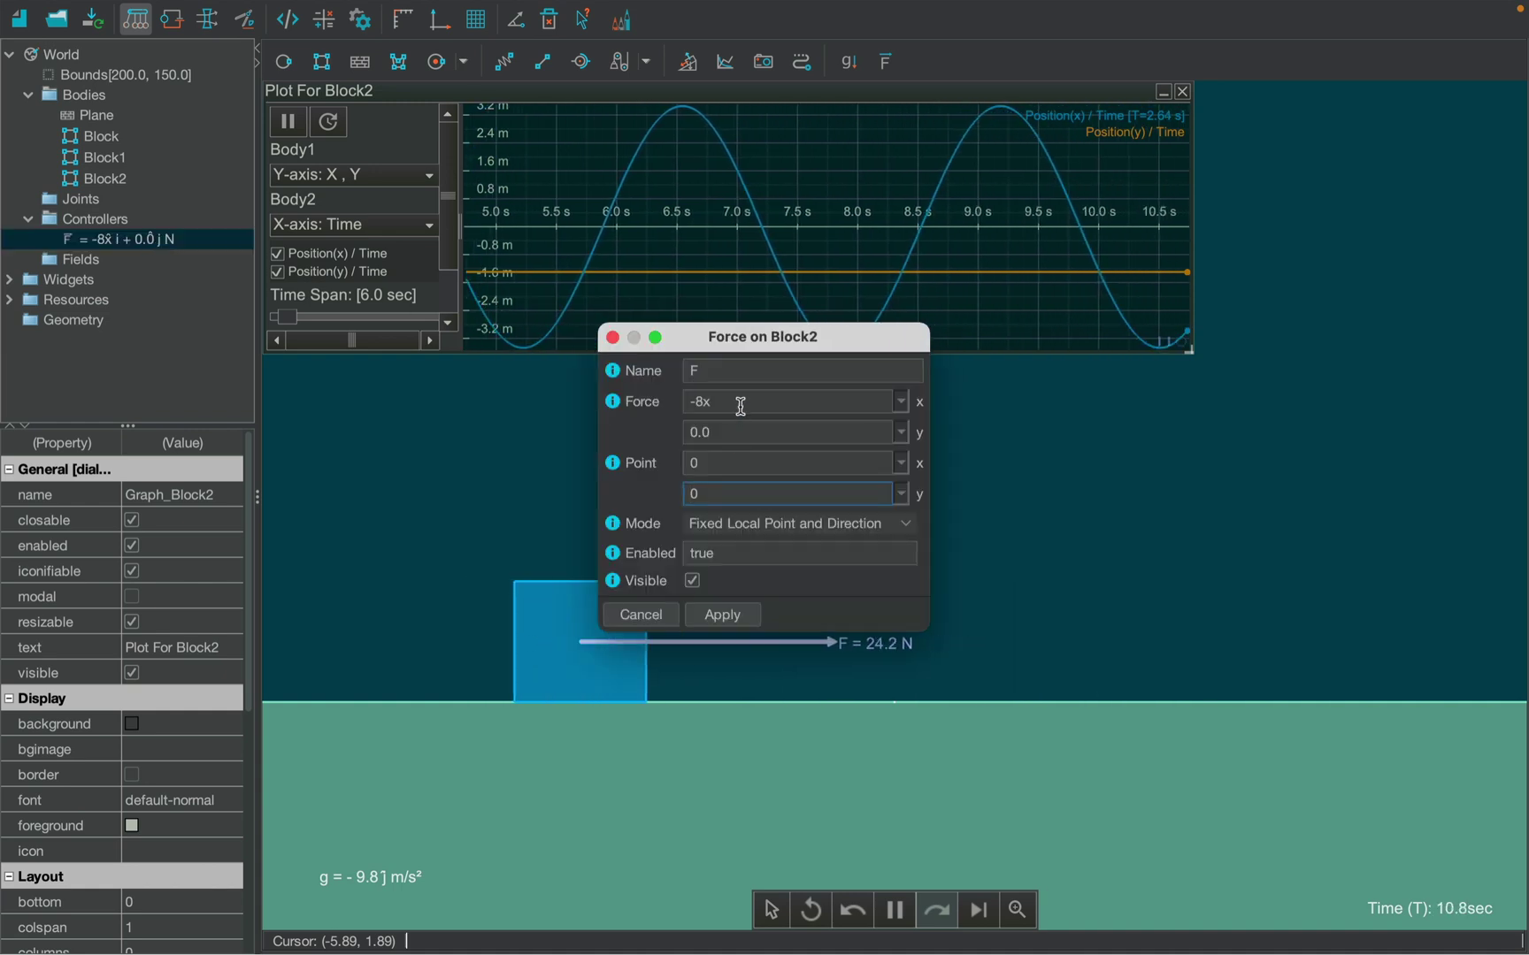
pyautogui.write('-0.5v_x')
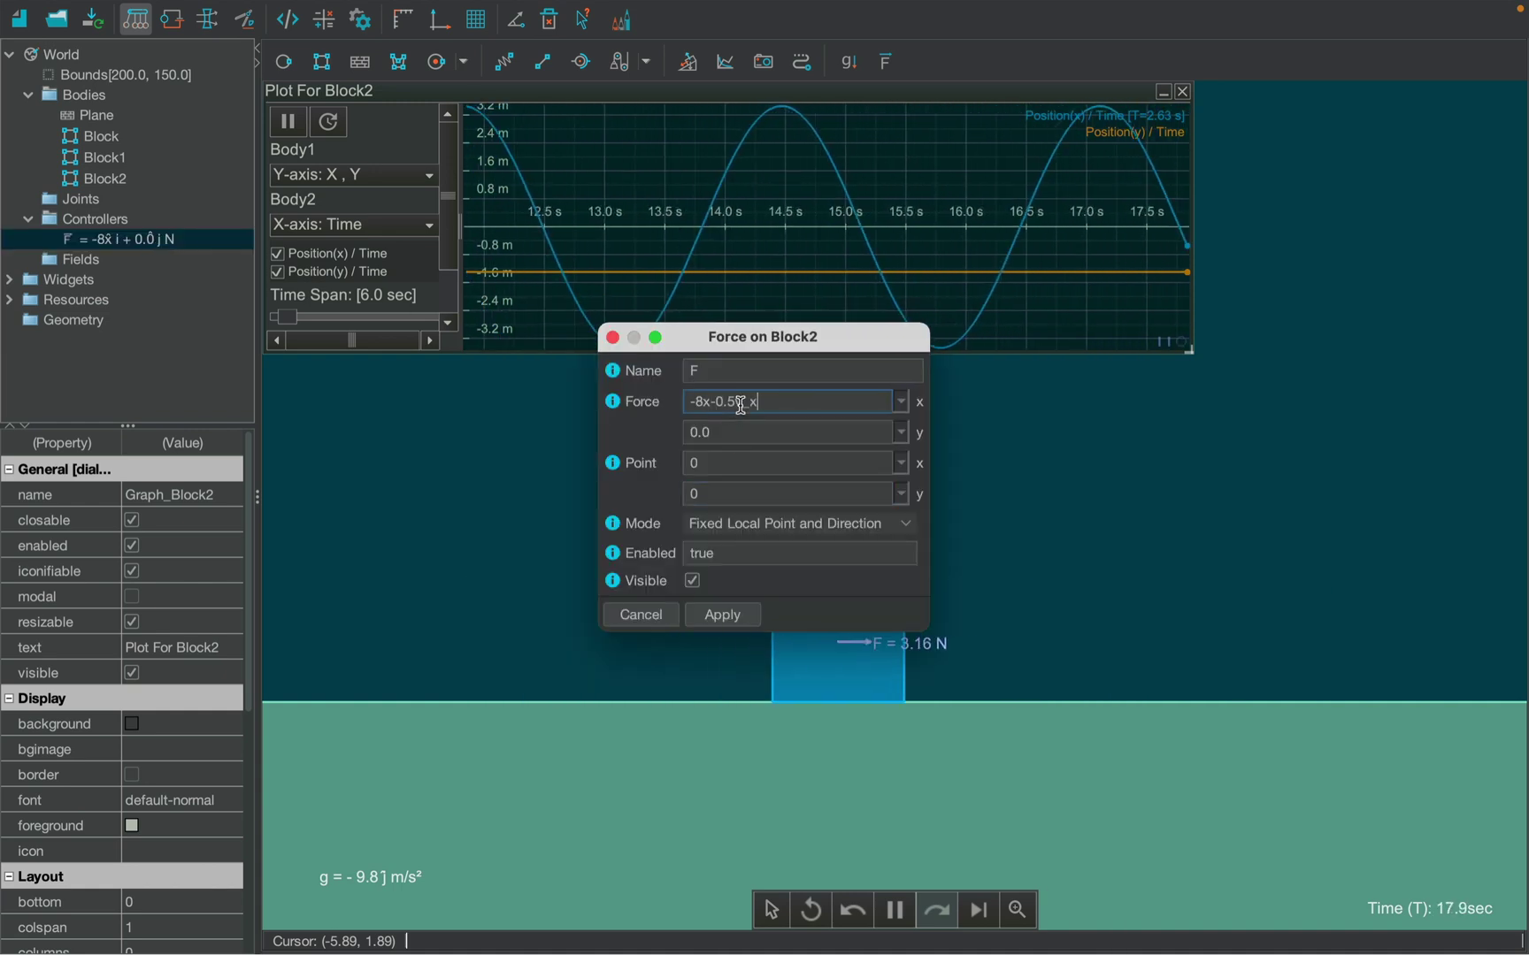
pyautogui.click(736, 609)
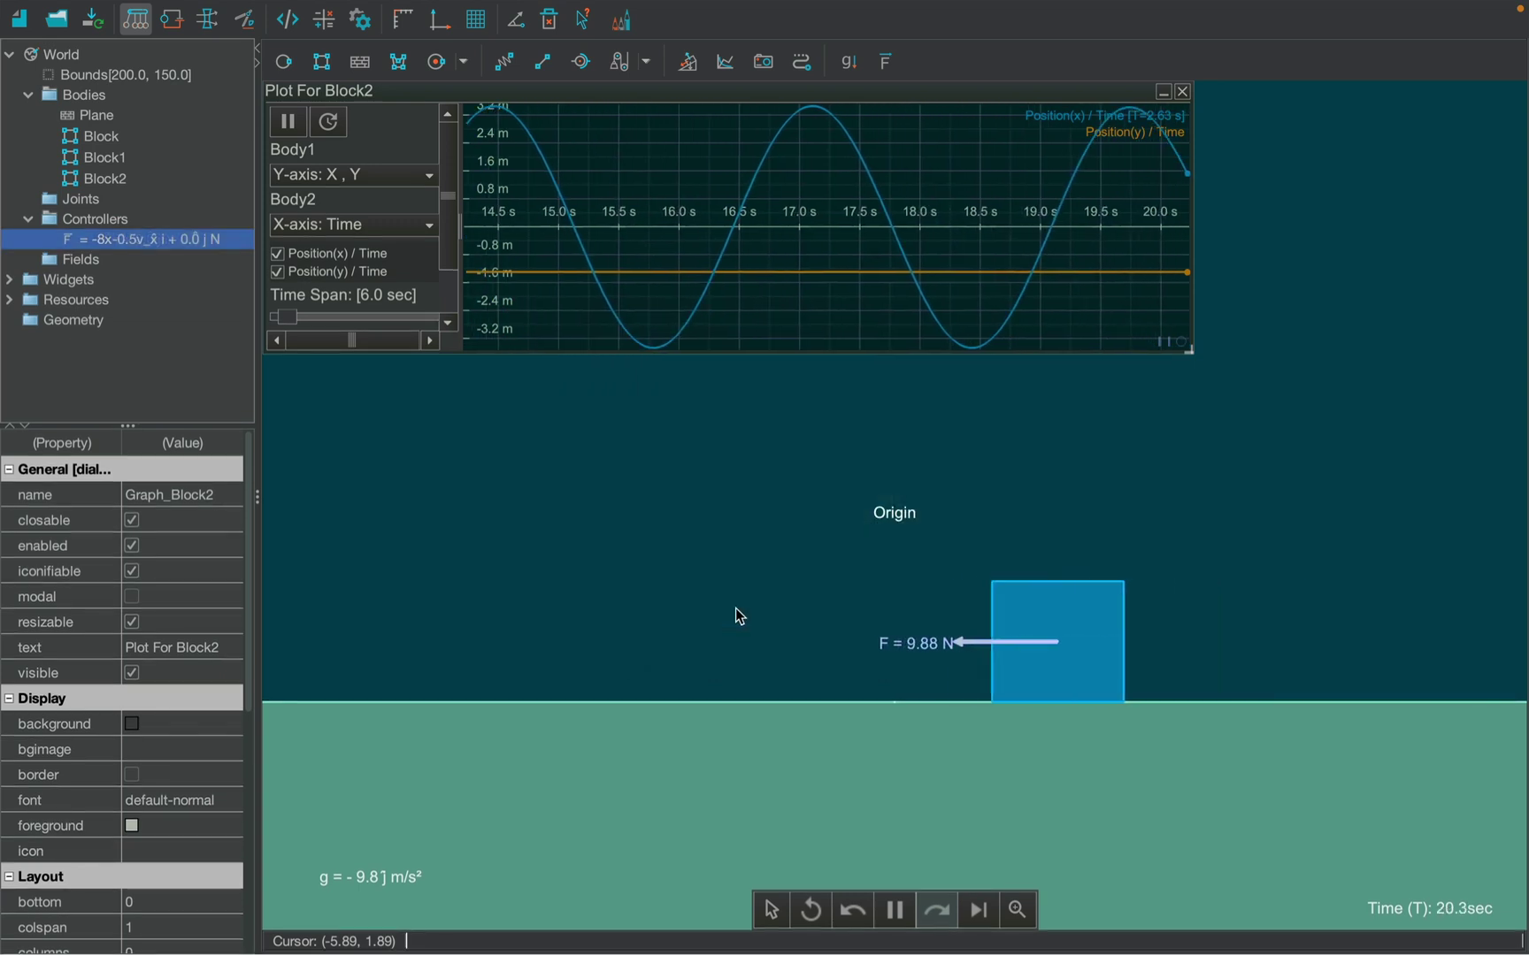